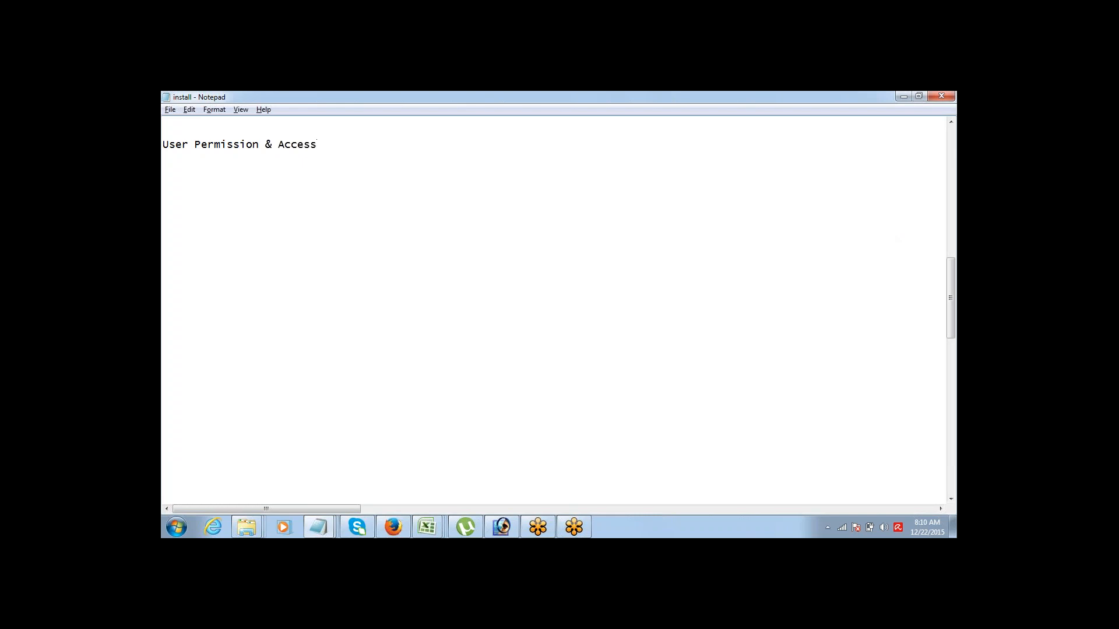
Step: Complete the "User Permission & Access:" heading and list "- Profiles" and "- Permission Set" on separate lines beneath it
{"action": "type", "text": ": "}
{"action": "type", "text": "Profile"}
{"action": "type", "text": "s"}
{"action": "key", "text": "Home"}
{"action": "type", "text": "-"}
{"action": "type", "text": "Permission "}
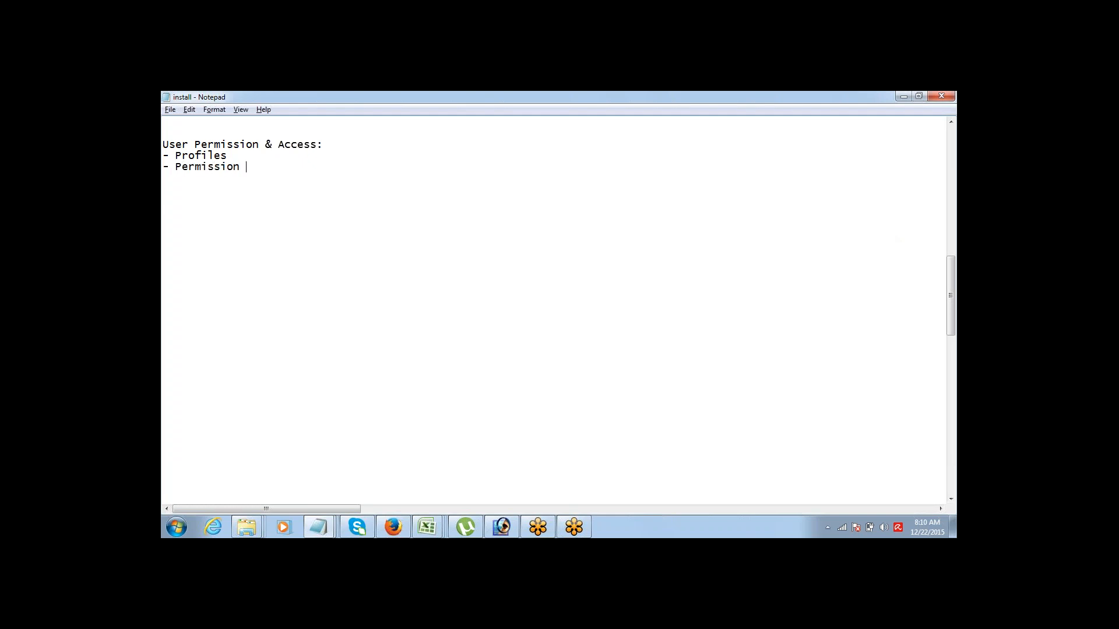
{"action": "type", "text": "Set"}
Step: Highlight the Profiles and Permission Set lines to review the two user permission items
{"action": "key", "text": "Up"}
{"action": "key", "text": "shift+Down"}
{"action": "key", "text": "shift+Down"}
{"action": "key", "text": "Up"}
{"action": "key", "text": "Up"}
{"action": "key", "text": "shift+Down"}
{"action": "key", "text": "shift+Down"}
{"action": "key", "text": "Up"}
{"action": "key", "text": "Up"}
{"action": "key", "text": "shift+Down"}
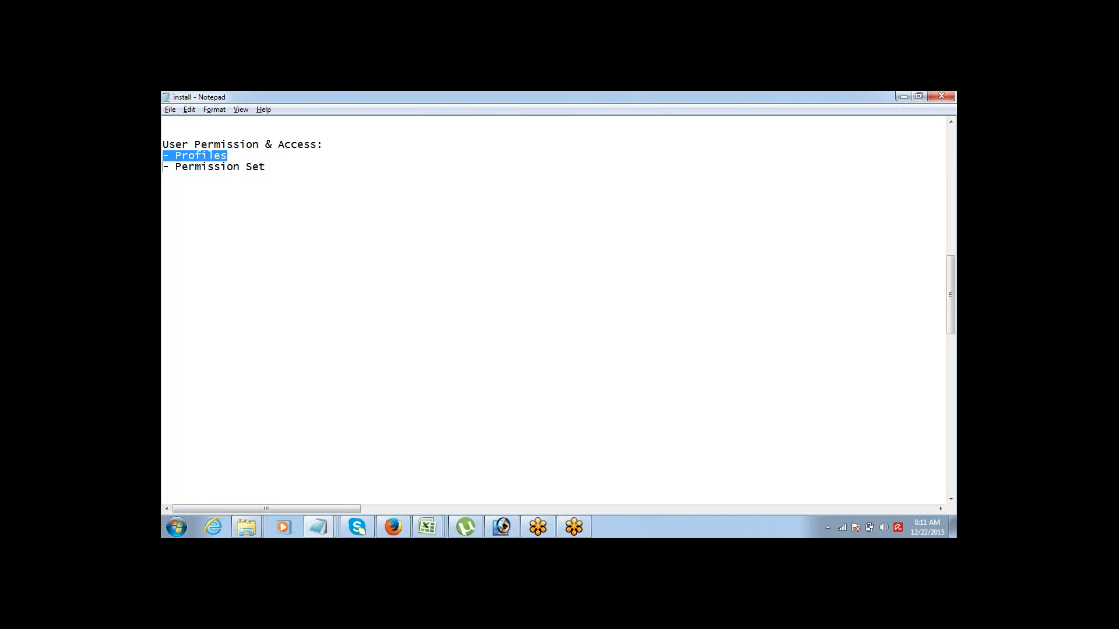
{"action": "key", "text": "shift+Down"}
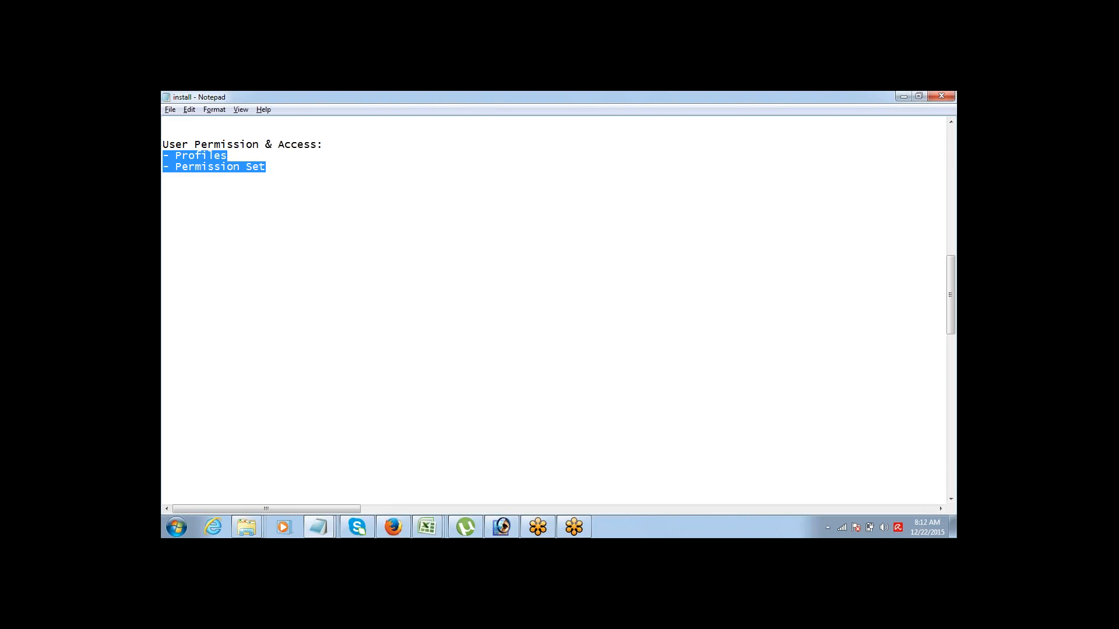
Step: Add a "Data Access:" section below the permission list with "- OWD : Public" and "Private" aligned on the line beneath
{"action": "left_click", "coordinate": [163, 189]}
{"action": "type", "text": "- Permission Set  "}
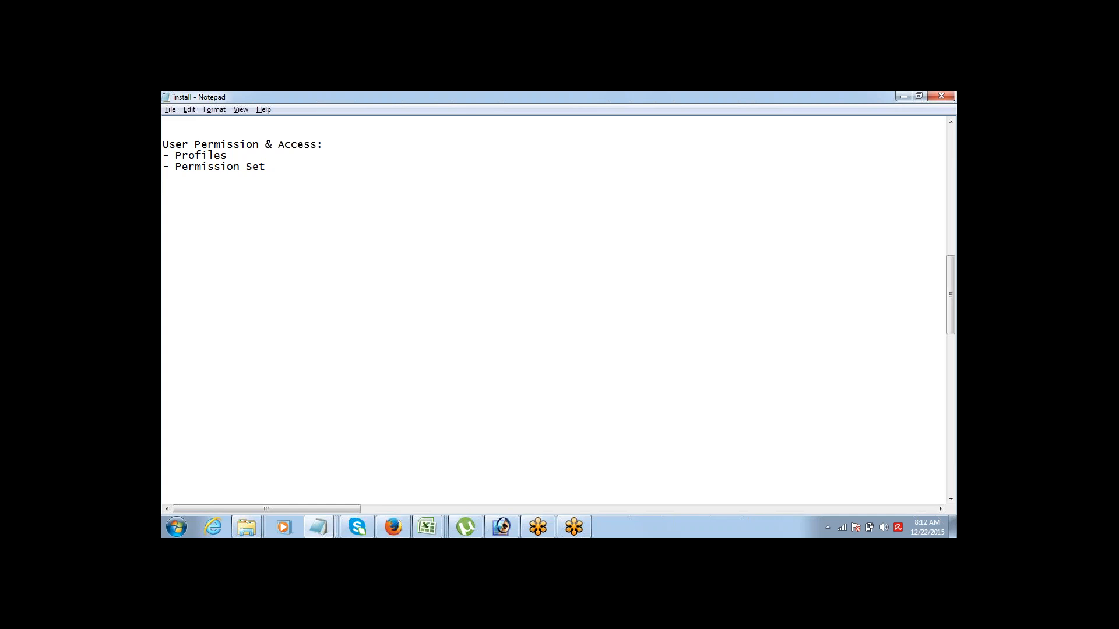
{"action": "type", "text": "Data"}
{"action": "type", "text": " Access: "}
{"action": "type", "text": "- OWD "}
{"action": "type", "text": ":"}
{"action": "type", "text": " Public"}
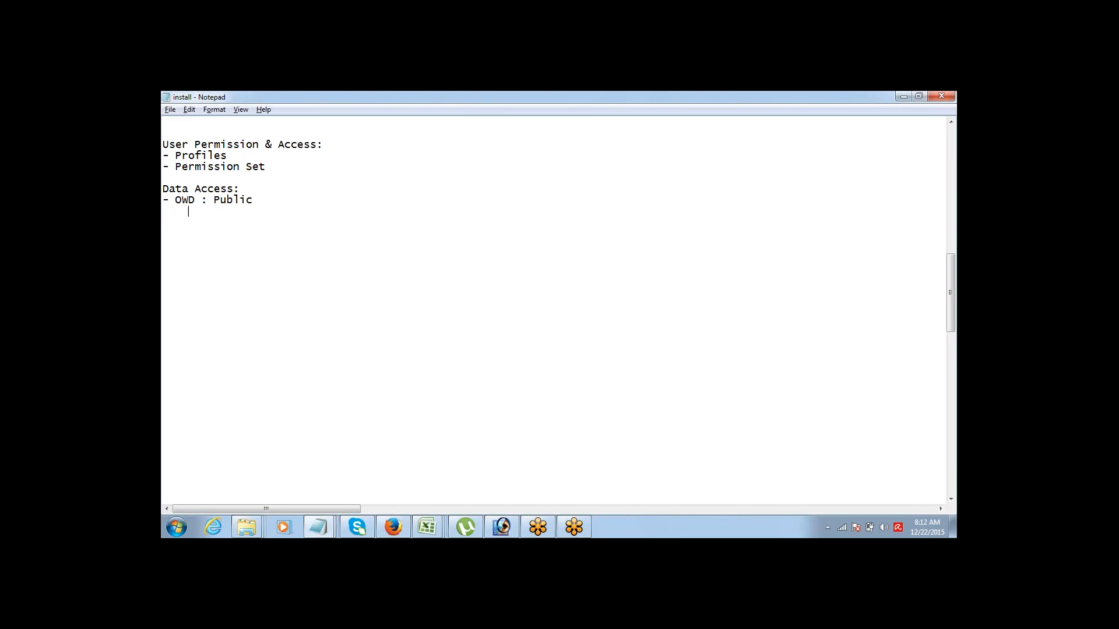
{"action": "key", "text": "Return"}
{"action": "key", "text": "Tab"}
{"action": "type", "text": "Private"}
{"action": "key", "text": "ctrl+End"}
{"action": "key", "text": "ctrl+z"}
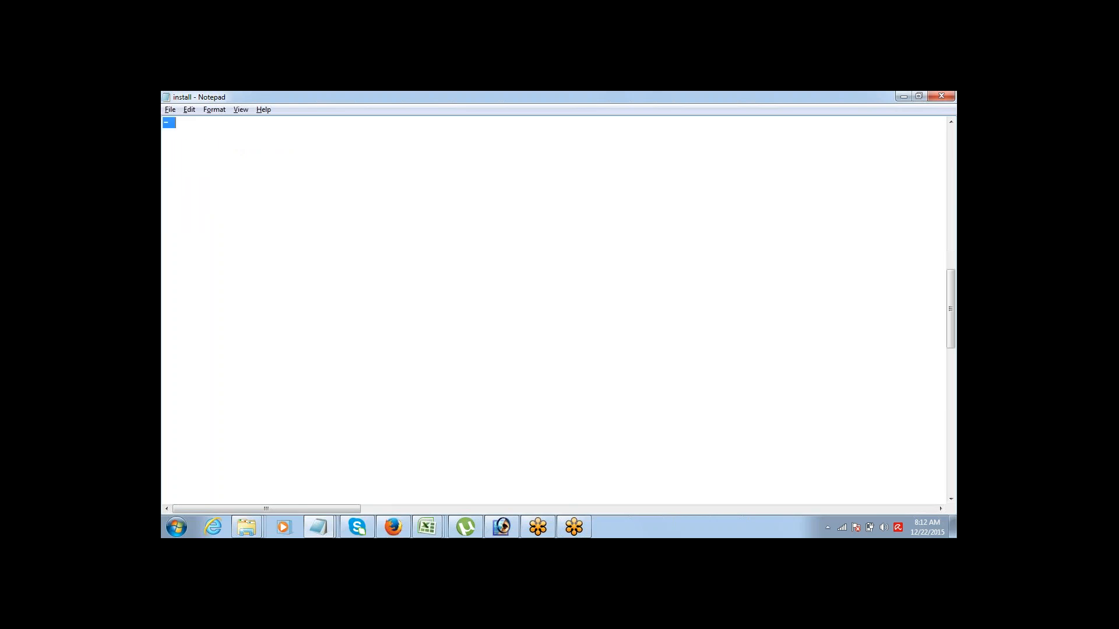
{"action": "key", "text": "Up"}
{"action": "key", "text": "Up"}
{"action": "key", "text": "Up"}
{"action": "key", "text": "Up"}
{"action": "key", "text": "Up"}
{"action": "key", "text": "Up"}
{"action": "key", "text": "Up"}
{"action": "key", "text": "Up"}
{"action": "key", "text": "Down"}
{"action": "key", "text": "Down"}
{"action": "key", "text": "Down"}
{"action": "key", "text": "Down"}
{"action": "key", "text": "Down"}
{"action": "key", "text": "Down"}
{"action": "key", "text": "Down"}
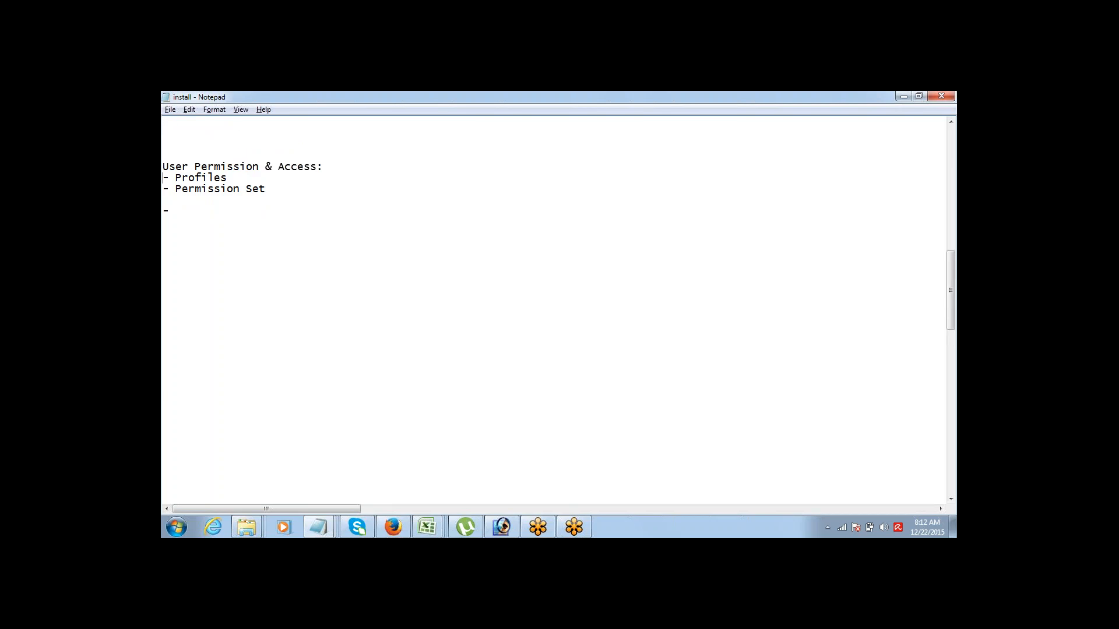
{"action": "key", "text": "ctrl+z"}
{"action": "key", "text": "Right"}
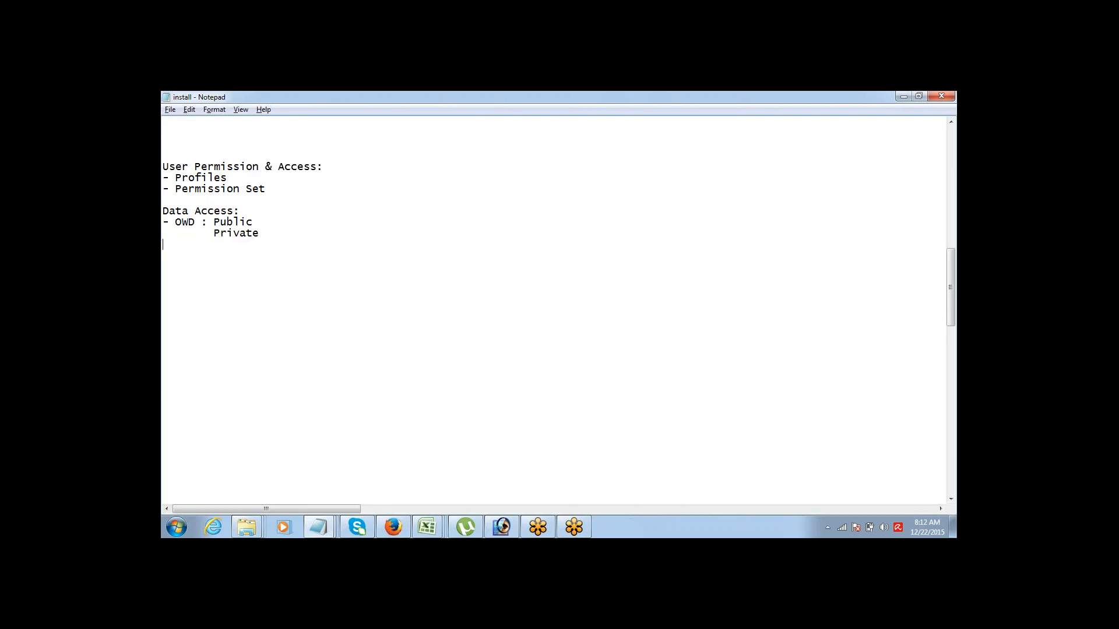
Step: Add the line "- Sharing Rules" below the OWD options in the Data Access section
{"action": "key", "text": "Up"}
{"action": "key", "text": "ctrl+Right"}
{"action": "key", "text": "shift+End"}
{"action": "key", "text": "Up"}
{"action": "key", "text": "shift+End"}
{"action": "key", "text": "Down"}
{"action": "type", "text": "- Sharing RUles"}
{"action": "key", "text": "BackSpace"}
{"action": "type", "text": "u"}
{"action": "key", "text": "Return"}
{"action": "key", "text": "Return"}
Step: Highlight the lines of the Data Access section to review its heading, OWD options and sharing rules
{"action": "key", "text": "Up"}
{"action": "key", "text": "Up"}
{"action": "key", "text": "shift+Down"}
{"action": "key", "text": "shift+Down"}
{"action": "key", "text": "shift+Down"}
{"action": "key", "text": "shift+Down"}
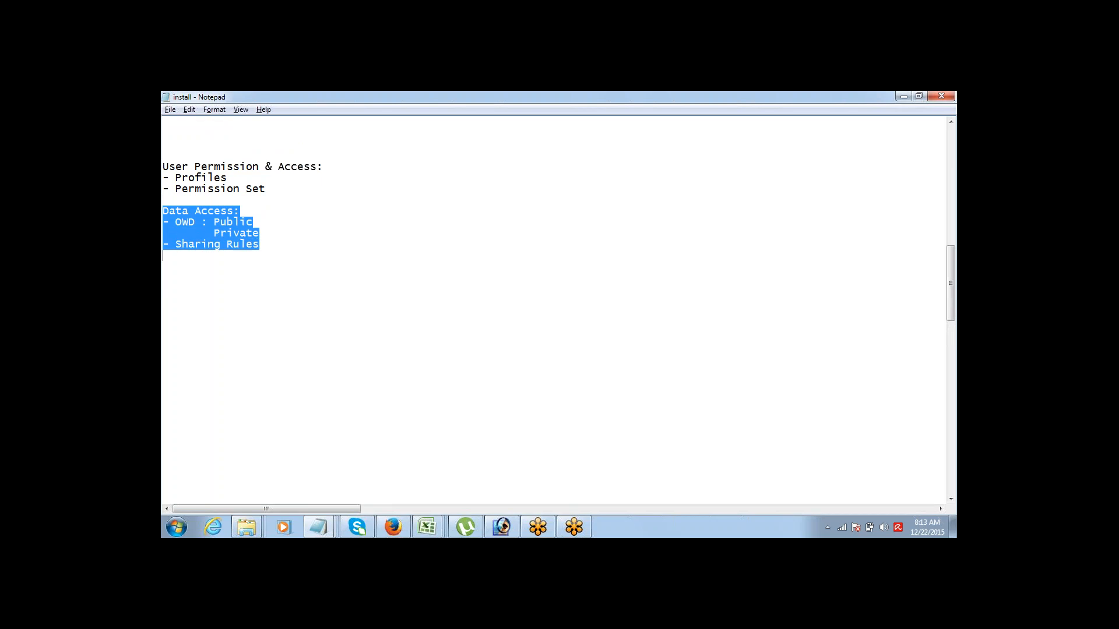
{"action": "key", "text": "Up"}
{"action": "key", "text": "Up"}
{"action": "key", "text": "Up"}
{"action": "key", "text": "Up"}
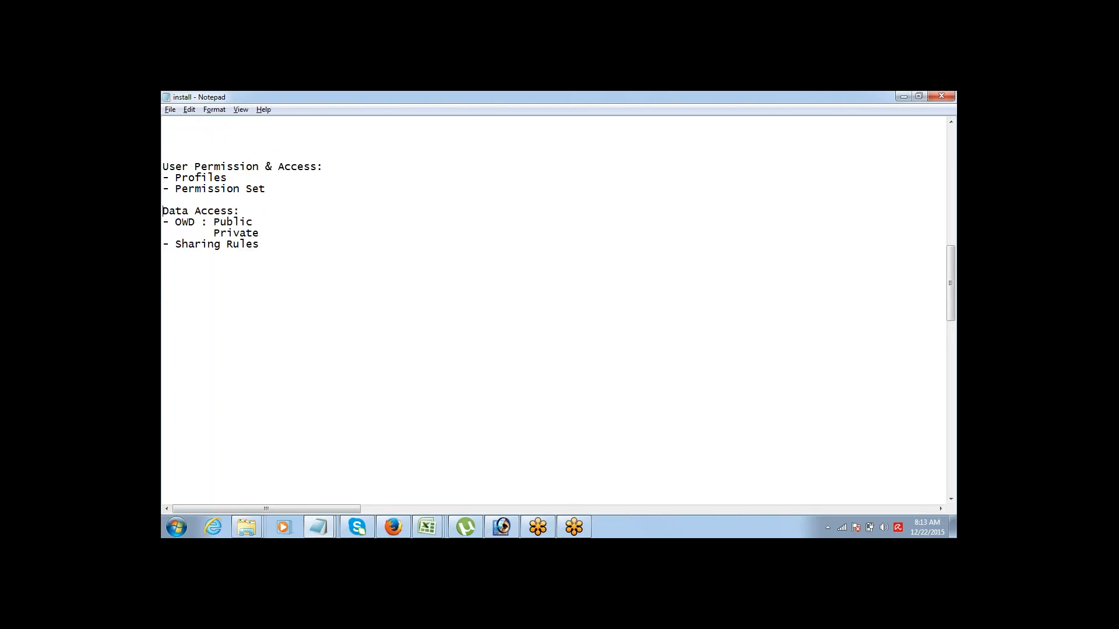
{"action": "key", "text": "shift+Down"}
{"action": "key", "text": "shift+Down"}
{"action": "key", "text": "shift+Down"}
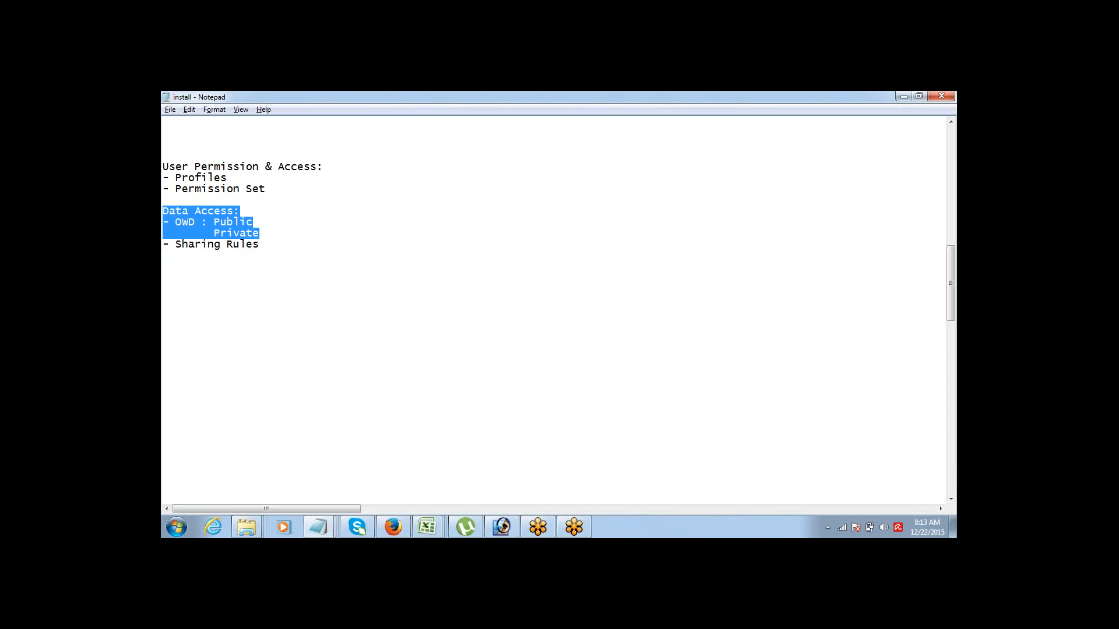
Step: Highlight the Sharing Rules line and the Private OWD option to compare them
{"action": "left_click", "coordinate": [164, 256]}
{"action": "key", "text": "shift+Up"}
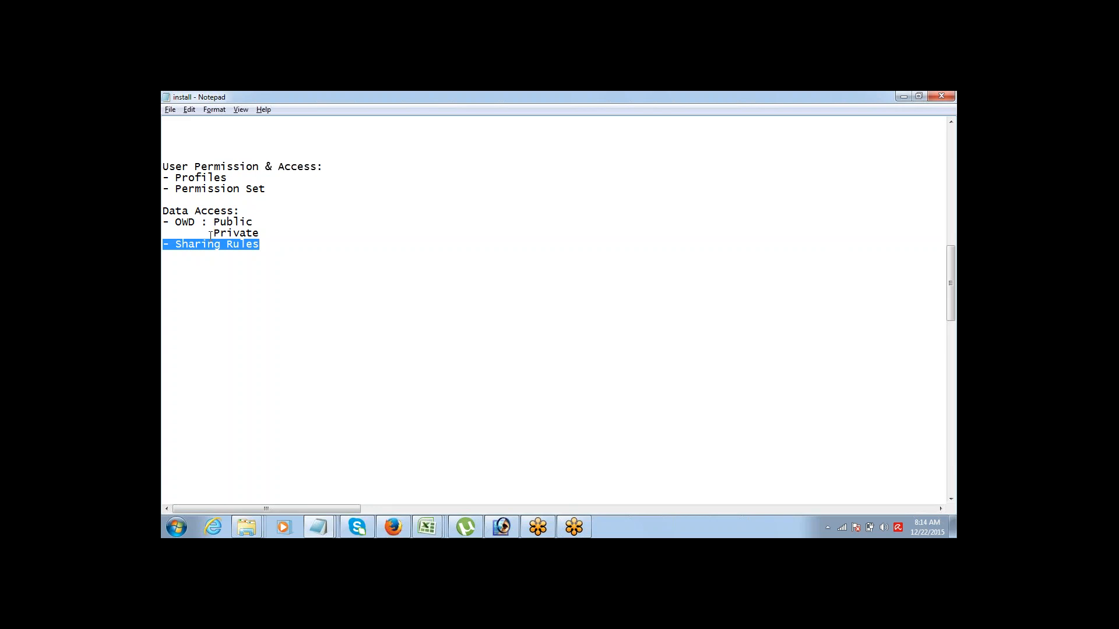
{"action": "left_click_drag", "start_coordinate": [213, 233], "coordinate": [261, 234]}
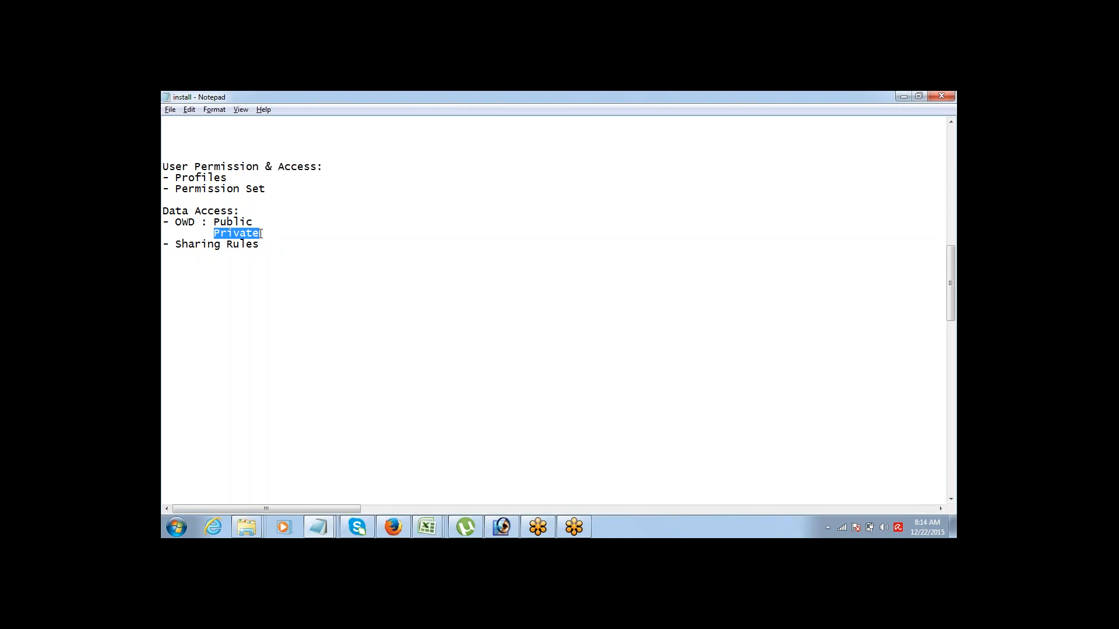
{"action": "left_click", "coordinate": [947, 220]}
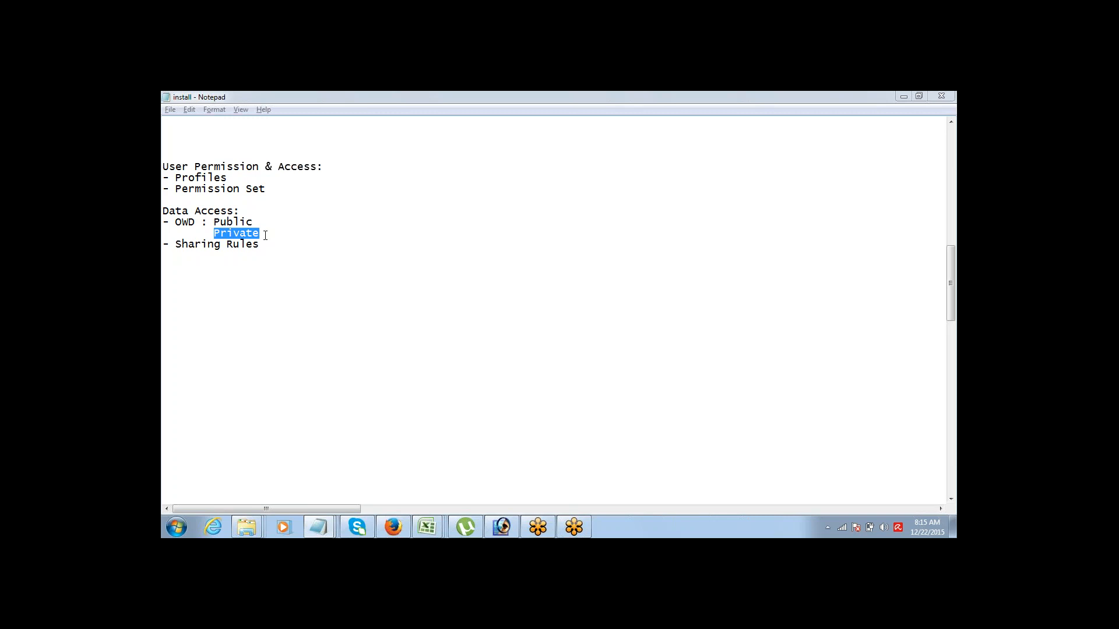
Step: Add the heading "Admin Access:" a few blank lines below the Sharing Rules line
{"action": "left_click", "coordinate": [265, 235]}
{"action": "key", "text": "Down"}
{"action": "key", "text": "Return"}
{"action": "key", "text": "Return"}
{"action": "key", "text": "Return"}
{"action": "key", "text": "Return"}
{"action": "type", "text": "A"}
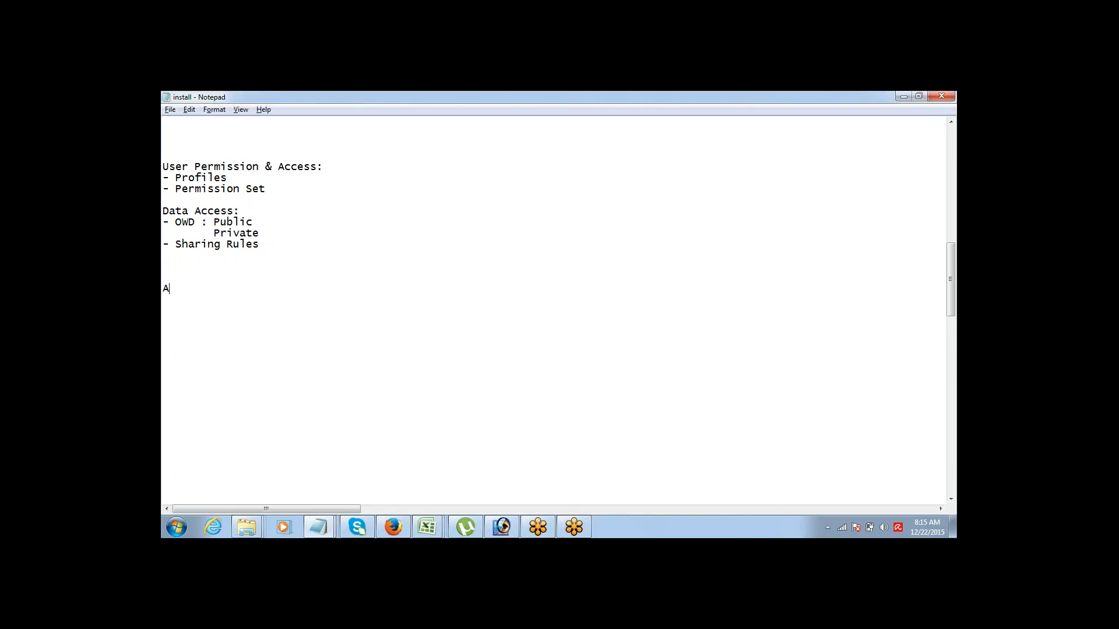
{"action": "type", "text": "dmin Access:"}
Step: Highlight the Admin Access heading and the Public and Private OWD options to compare them
{"action": "left_click_drag", "start_coordinate": [214, 233], "coordinate": [266, 238]}
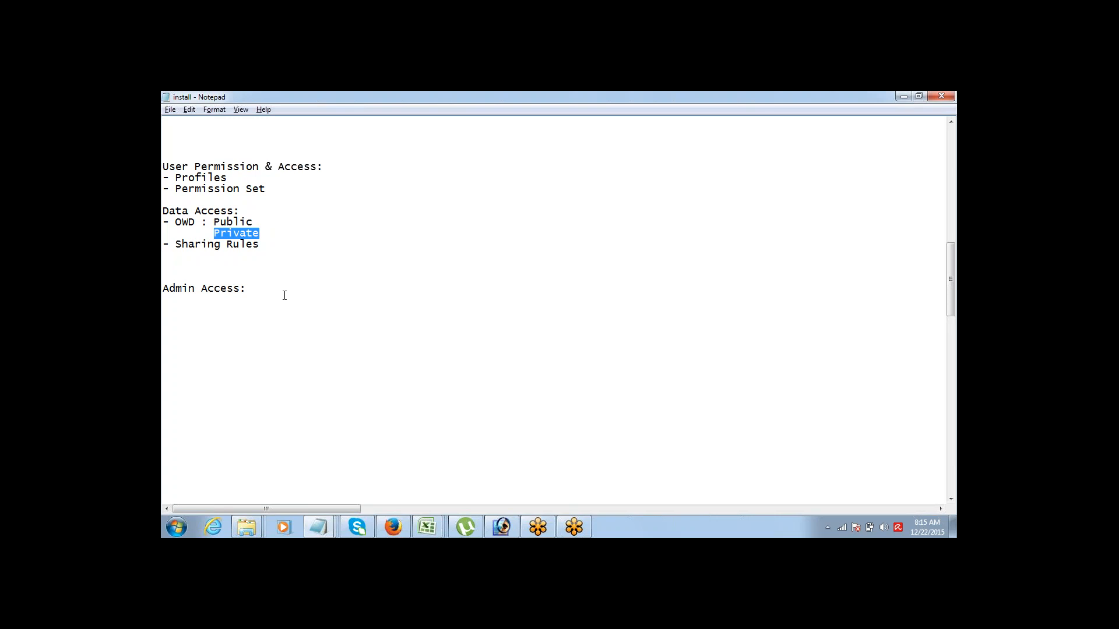
{"action": "left_click_drag", "start_coordinate": [256, 289], "coordinate": [167, 294]}
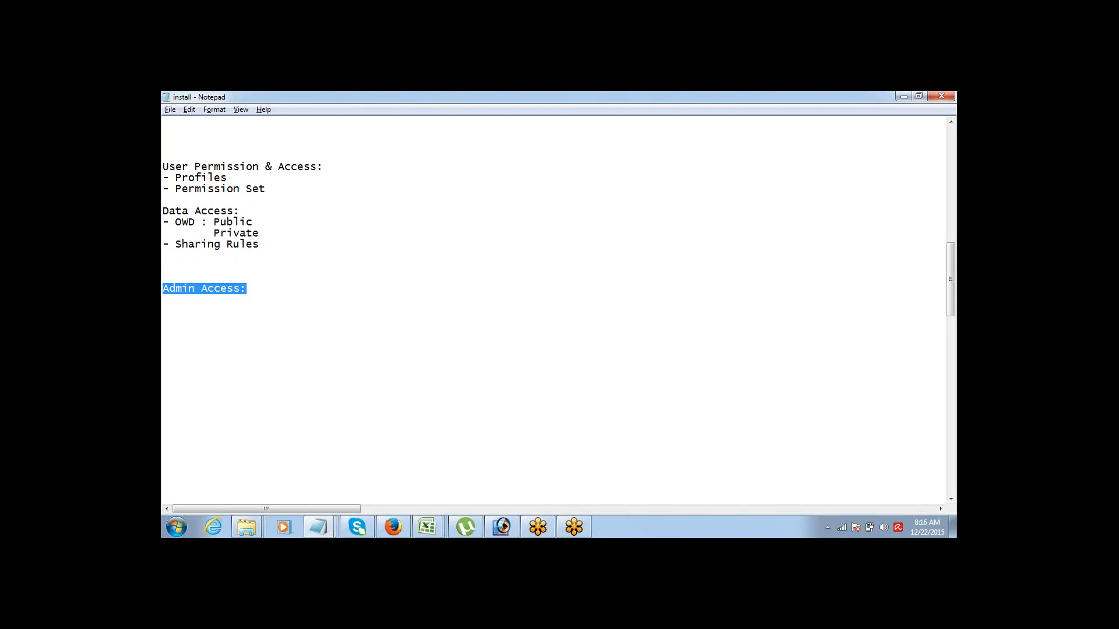
{"action": "double_click", "coordinate": [230, 222]}
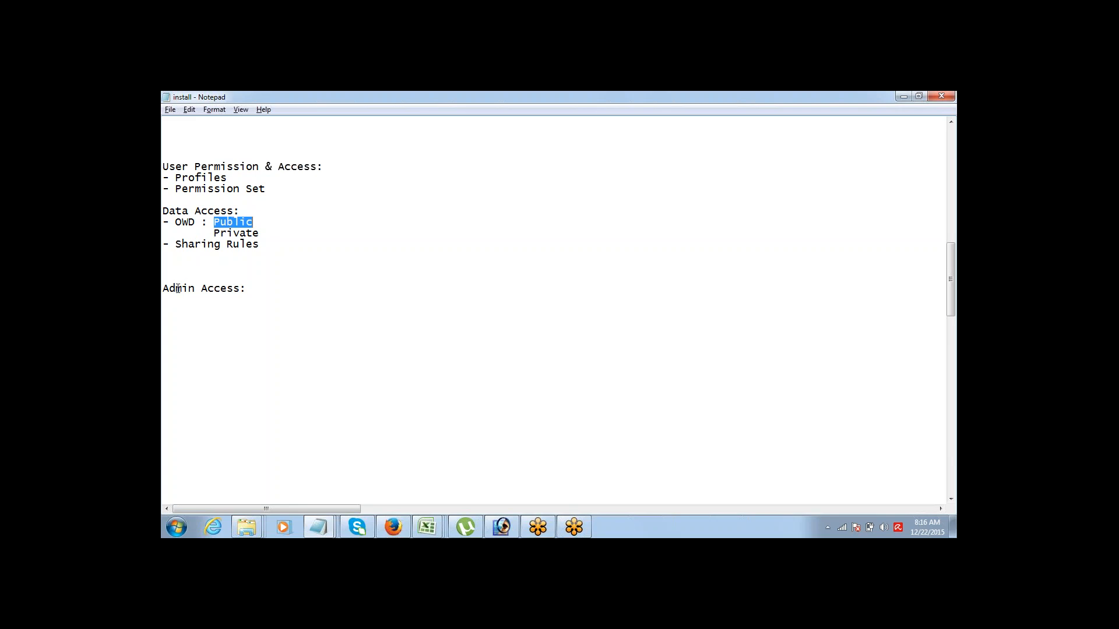
{"action": "double_click", "coordinate": [247, 232]}
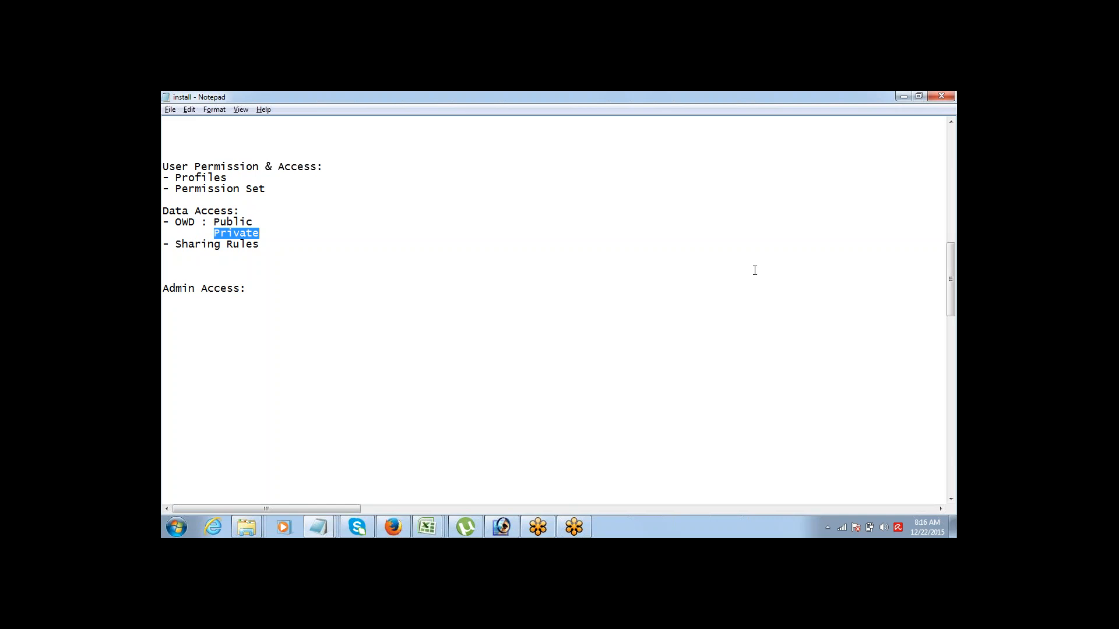
{"action": "left_click", "coordinate": [925, 239]}
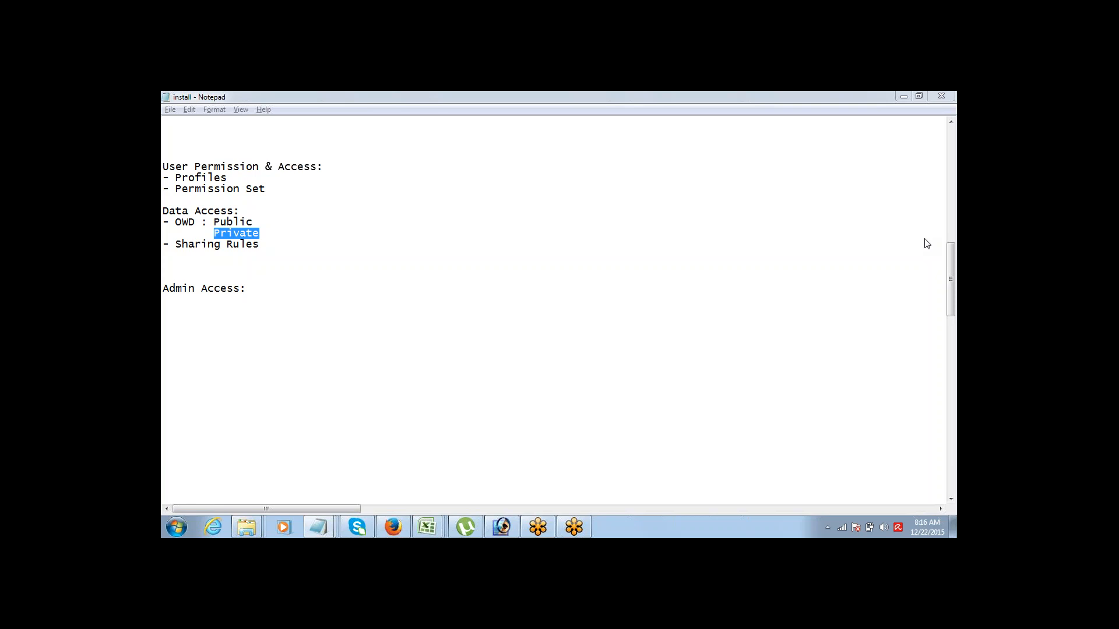
Step: Switch to Salesforce in Firefox and open the Profiles list under Manage Users in Setup
{"action": "key", "text": "alt+Tab"}
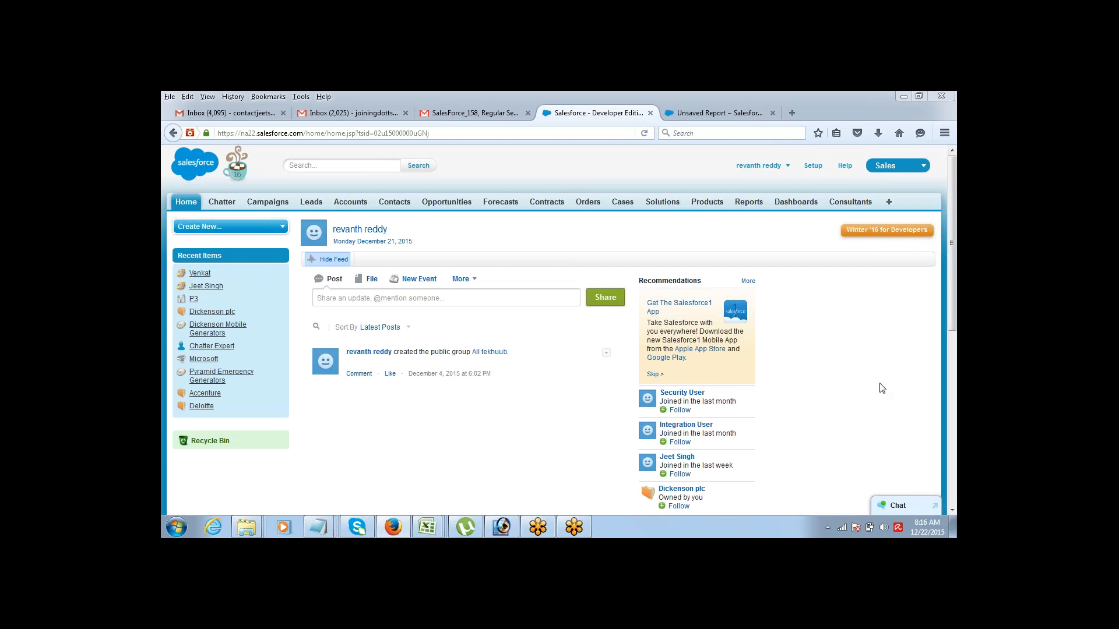
{"action": "left_click", "coordinate": [811, 170]}
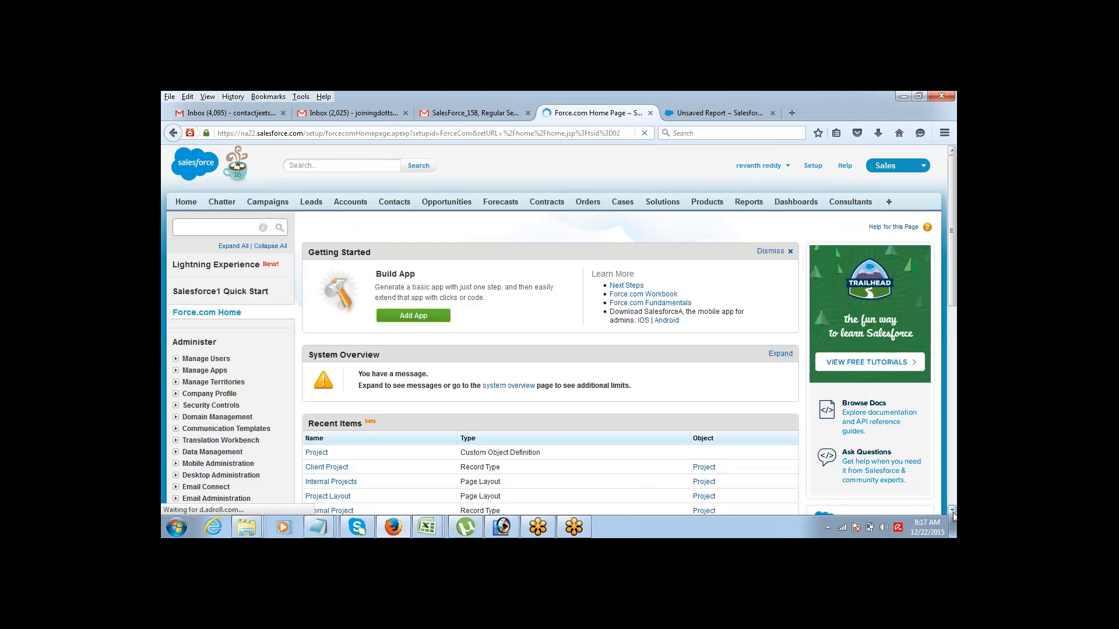
{"action": "scroll", "coordinate": [953, 514], "scroll_direction": "down", "scroll_amount": 3}
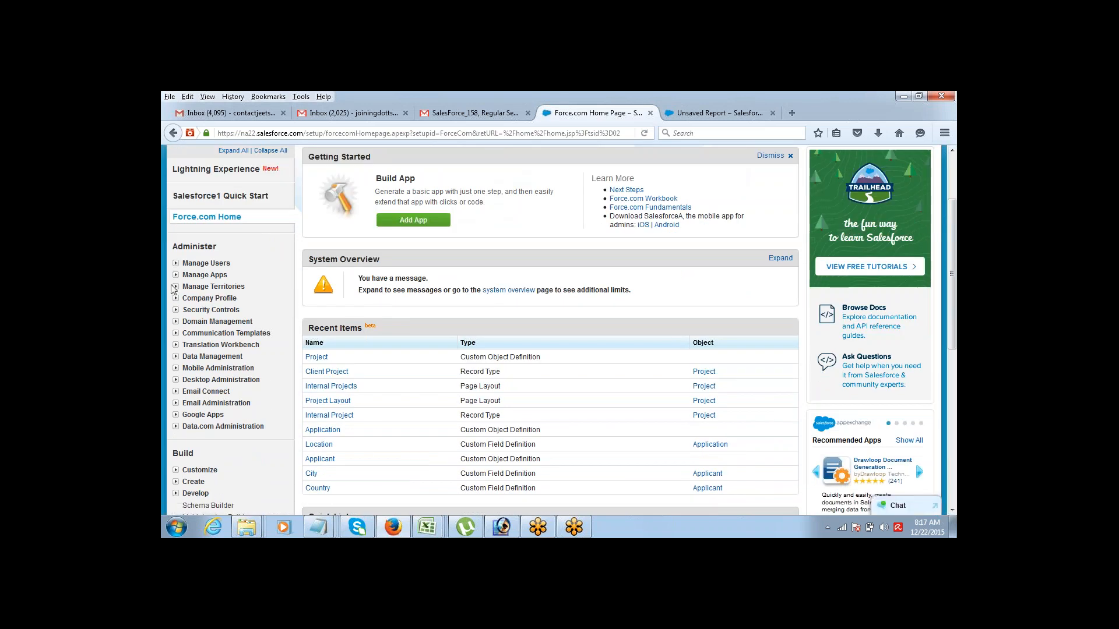
{"action": "left_click", "coordinate": [175, 263]}
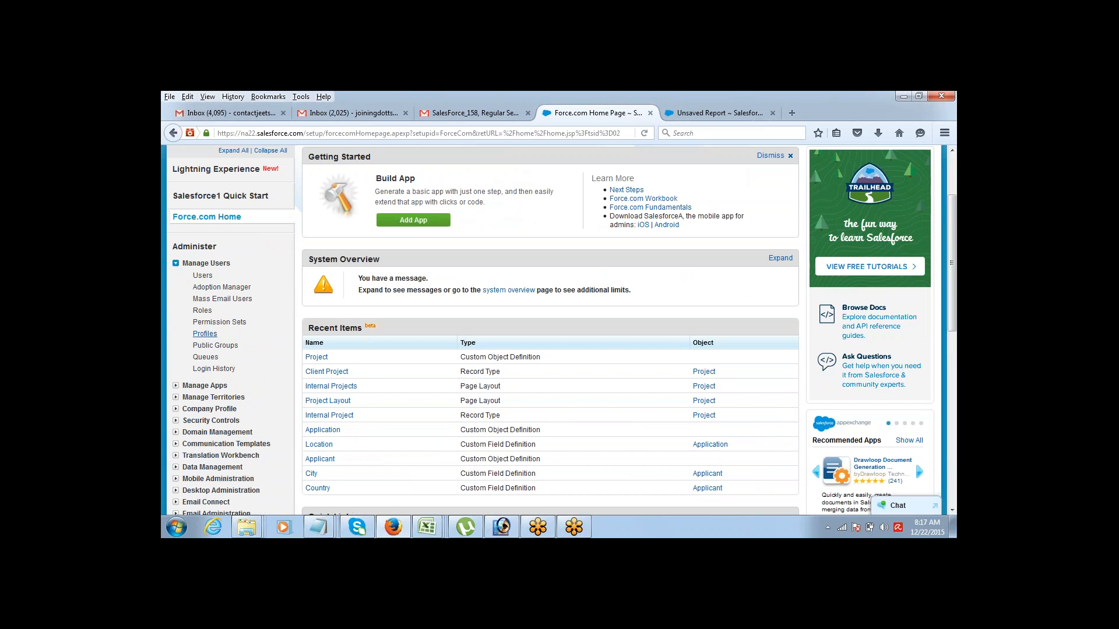
{"action": "left_click", "coordinate": [204, 334]}
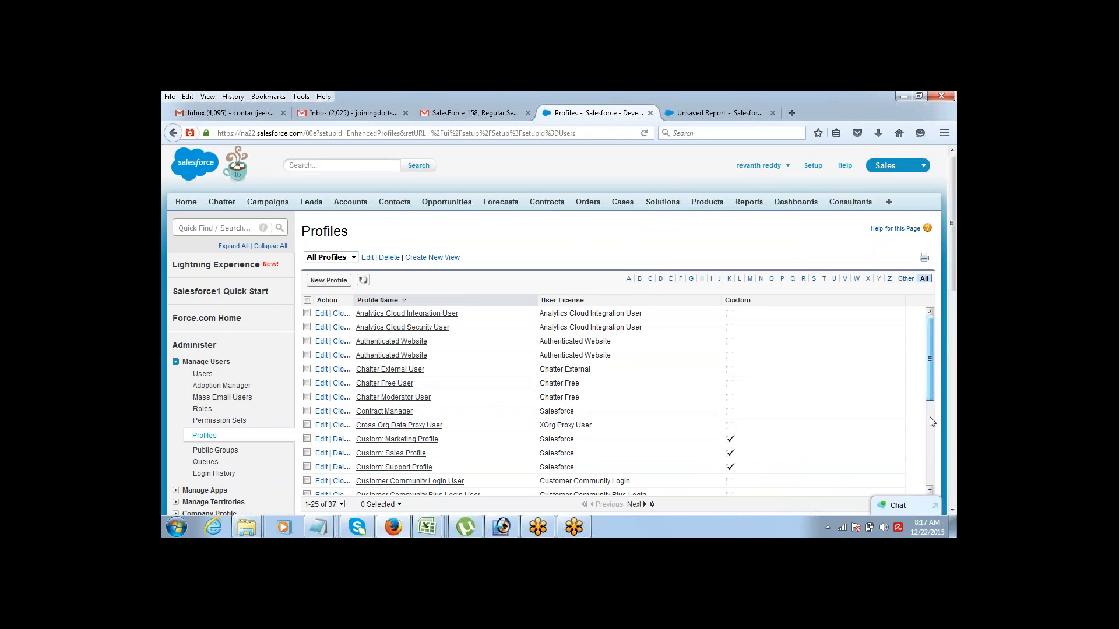
Step: Open the System Administrator profile from the second page of the profiles list
{"action": "scroll", "coordinate": [932, 422], "scroll_direction": "down", "scroll_amount": 5}
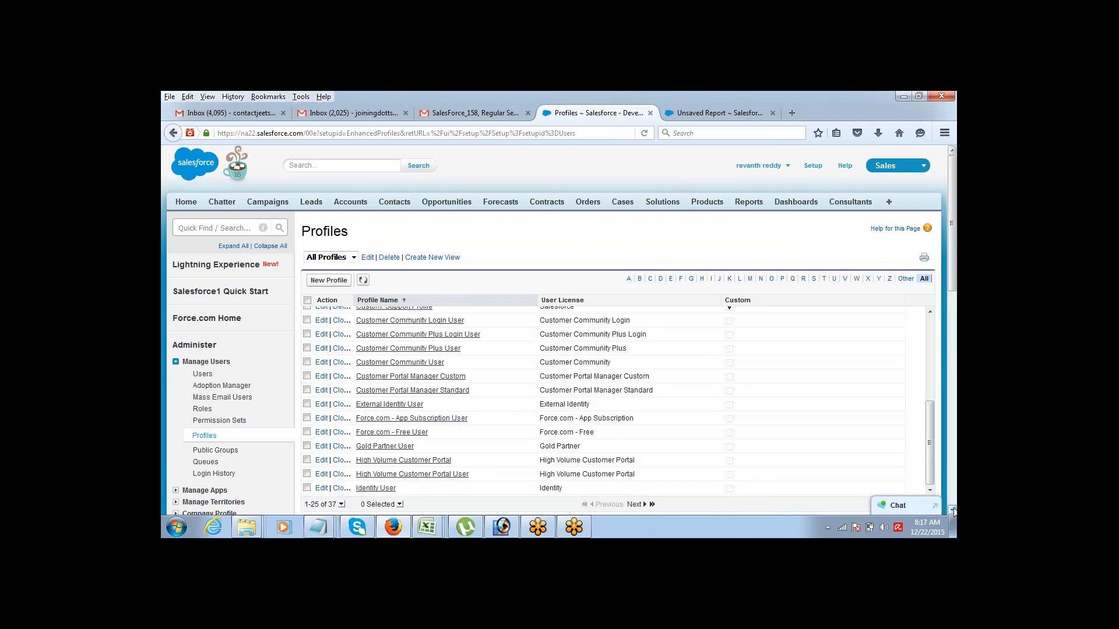
{"action": "scroll", "coordinate": [954, 510], "scroll_direction": "down", "scroll_amount": 3}
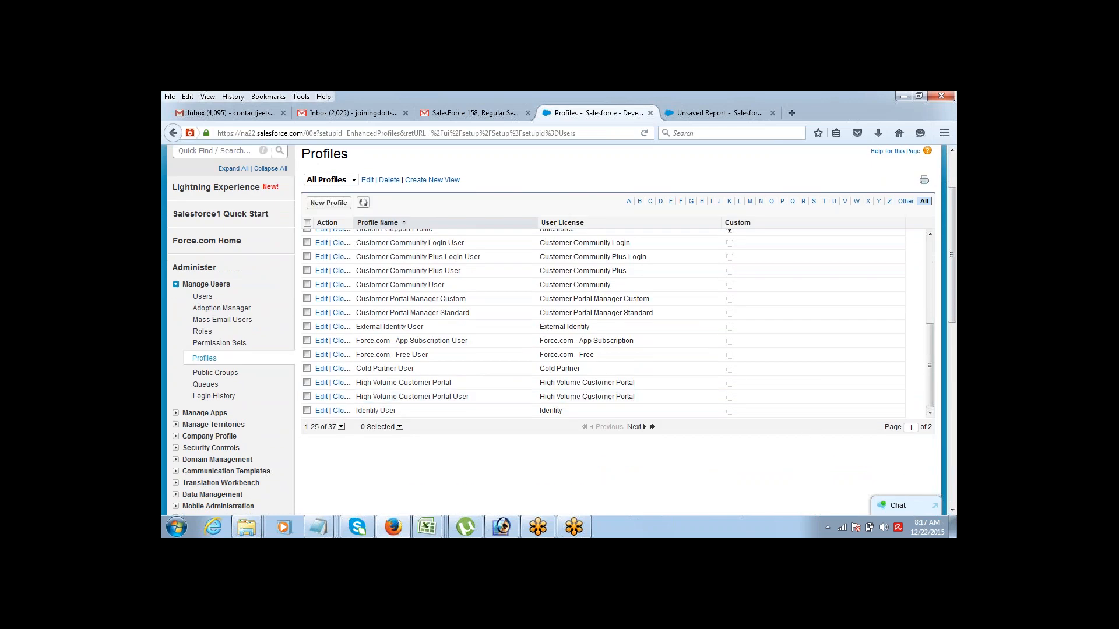
{"action": "left_click", "coordinate": [638, 428]}
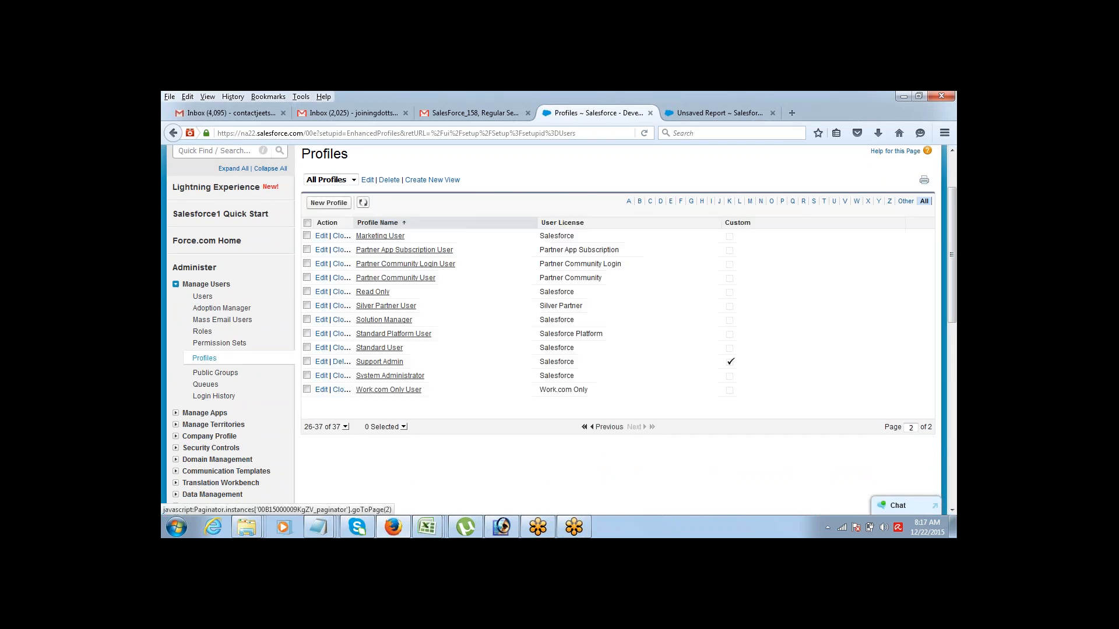
{"action": "left_click", "coordinate": [400, 378]}
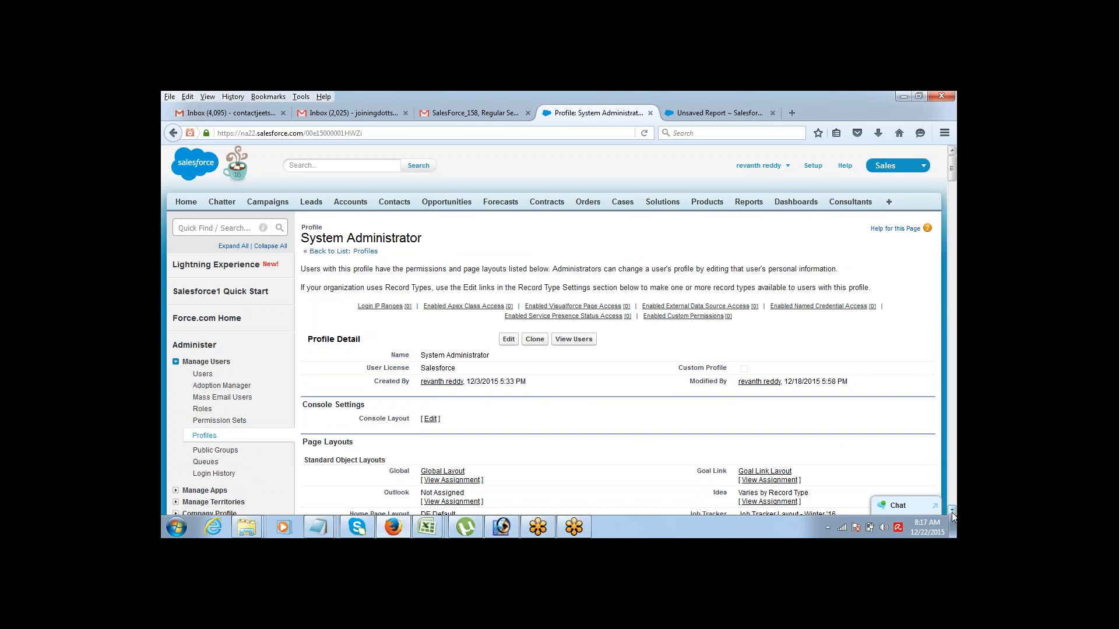
Step: Look over the profile's page layouts, then open the System Administrator profile for editing at its standard object permissions
{"action": "scroll", "coordinate": [952, 512], "scroll_direction": "down", "scroll_amount": 6}
{"action": "scroll", "coordinate": [952, 513], "scroll_direction": "down", "scroll_amount": 8}
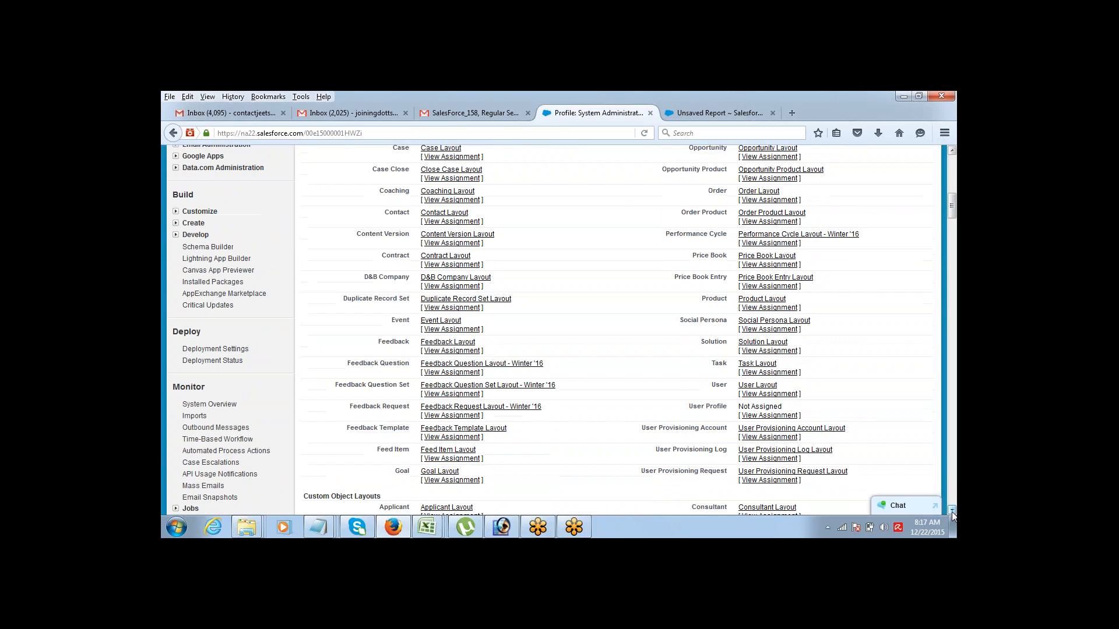
{"action": "scroll", "coordinate": [952, 150], "scroll_direction": "up", "scroll_amount": 7}
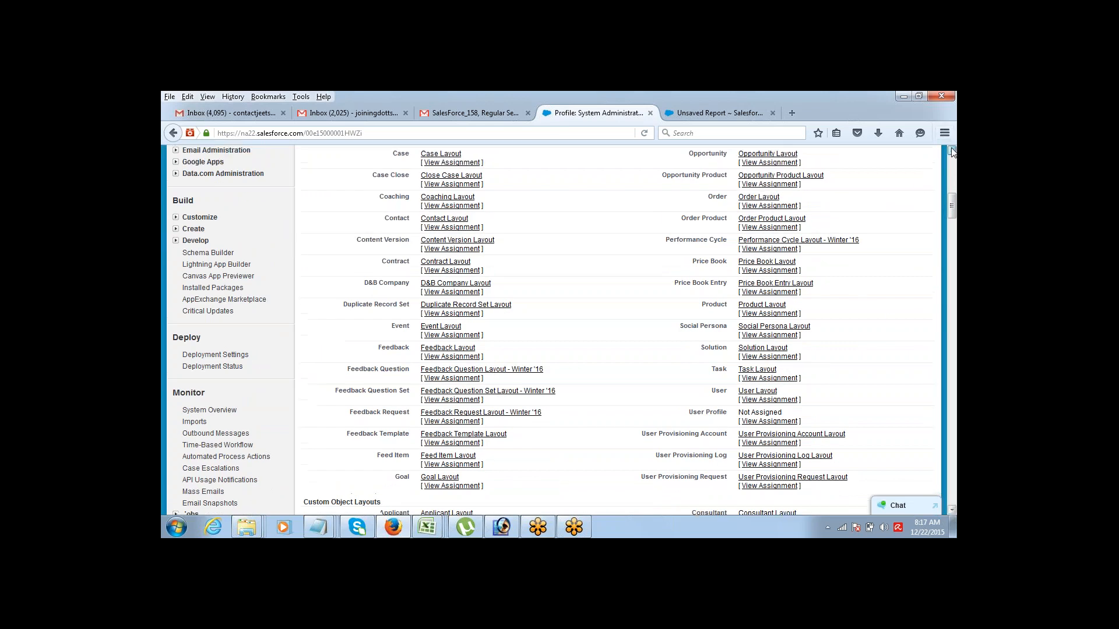
{"action": "scroll", "coordinate": [952, 152], "scroll_direction": "up", "scroll_amount": 6}
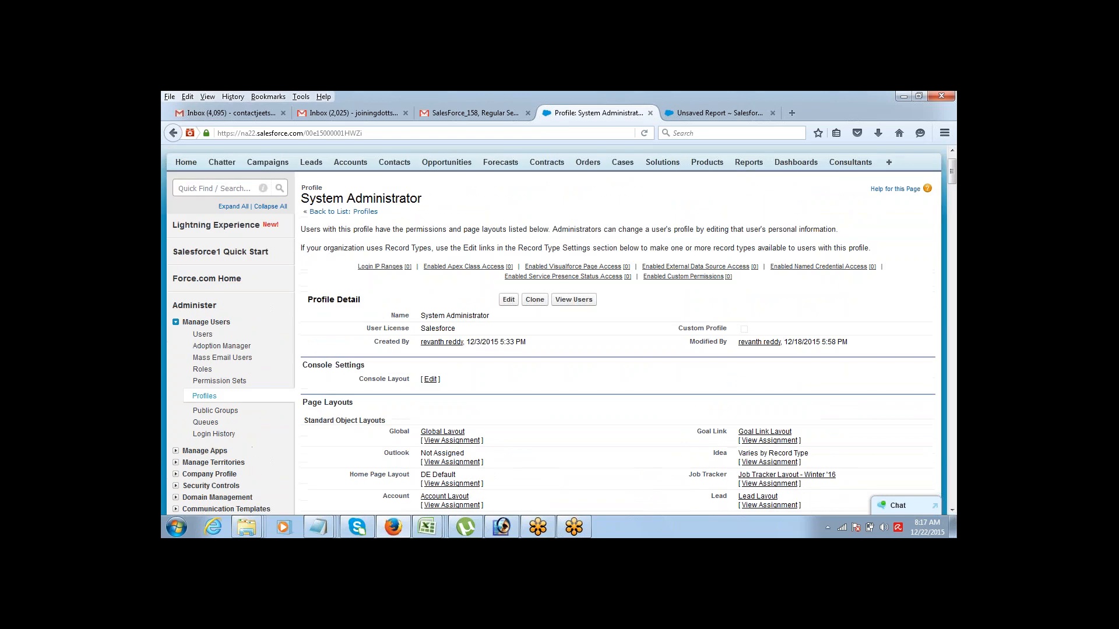
{"action": "left_click", "coordinate": [504, 304]}
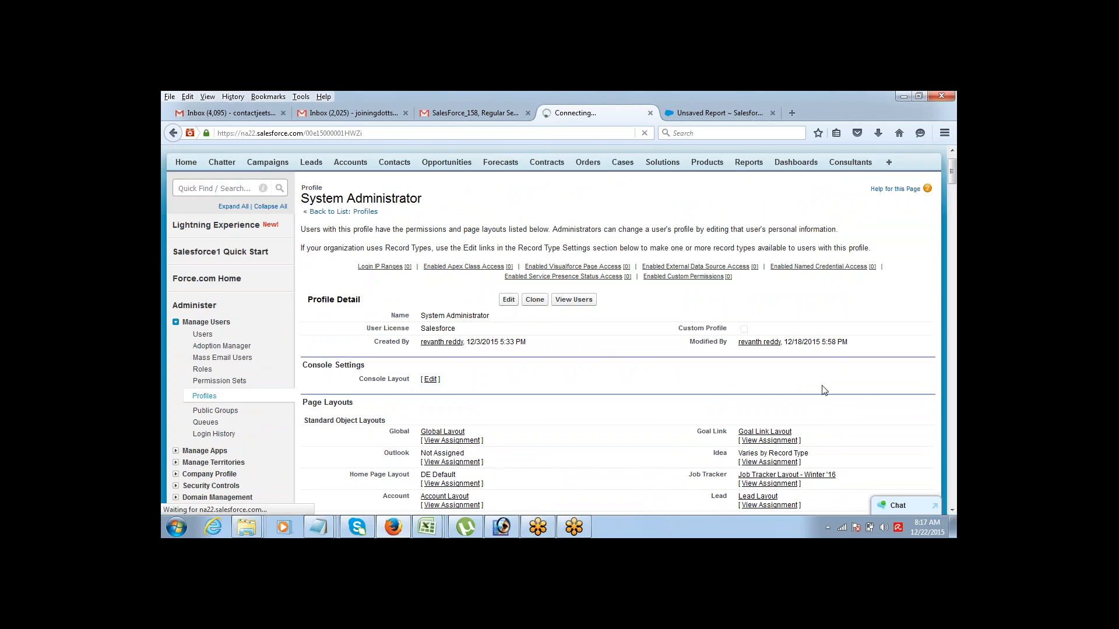
{"action": "left_click", "coordinate": [952, 511]}
{"action": "left_click_drag", "start_coordinate": [952, 511], "coordinate": [952, 511]}
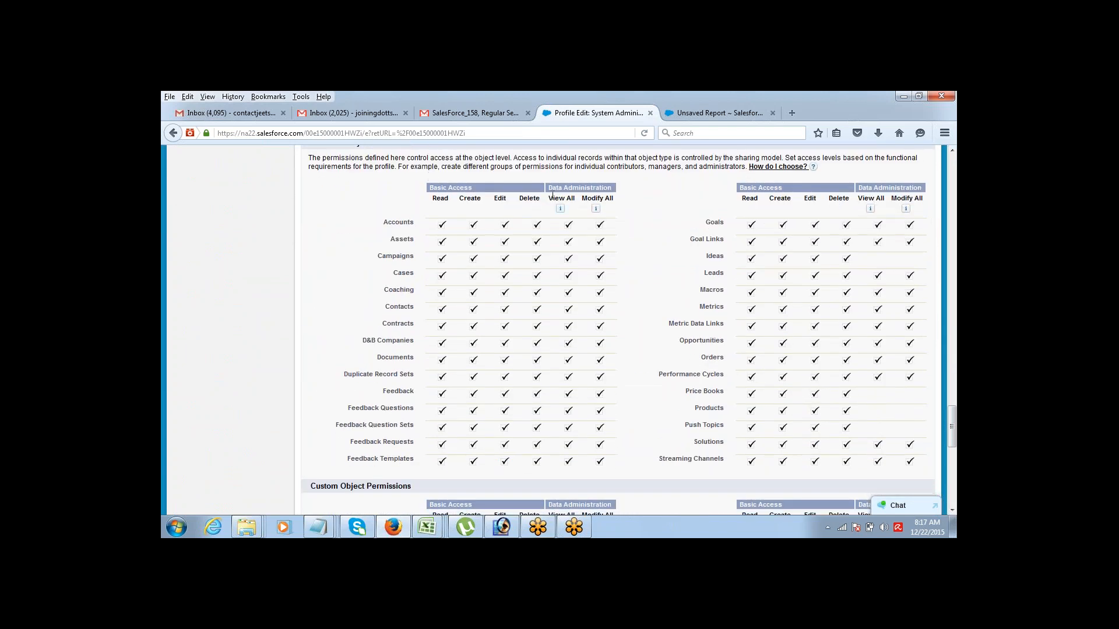
Step: Examine the View All and Modify All columns under Data Administration in the object permissions table
{"action": "left_click_drag", "start_coordinate": [548, 188], "coordinate": [576, 199]}
{"action": "left_click", "coordinate": [551, 196]}
{"action": "left_click_drag", "start_coordinate": [551, 198], "coordinate": [574, 198]}
{"action": "left_click_drag", "start_coordinate": [583, 199], "coordinate": [606, 198]}
{"action": "left_click", "coordinate": [549, 191]}
{"action": "left_click_drag", "start_coordinate": [552, 198], "coordinate": [574, 201]}
{"action": "left_click", "coordinate": [575, 217]}
{"action": "mouse_move", "coordinate": [562, 210]}
Step: Switch to the install notes in Notepad and add a block of blank lines below "Admin Access:"
{"action": "mouse_move", "coordinate": [318, 534]}
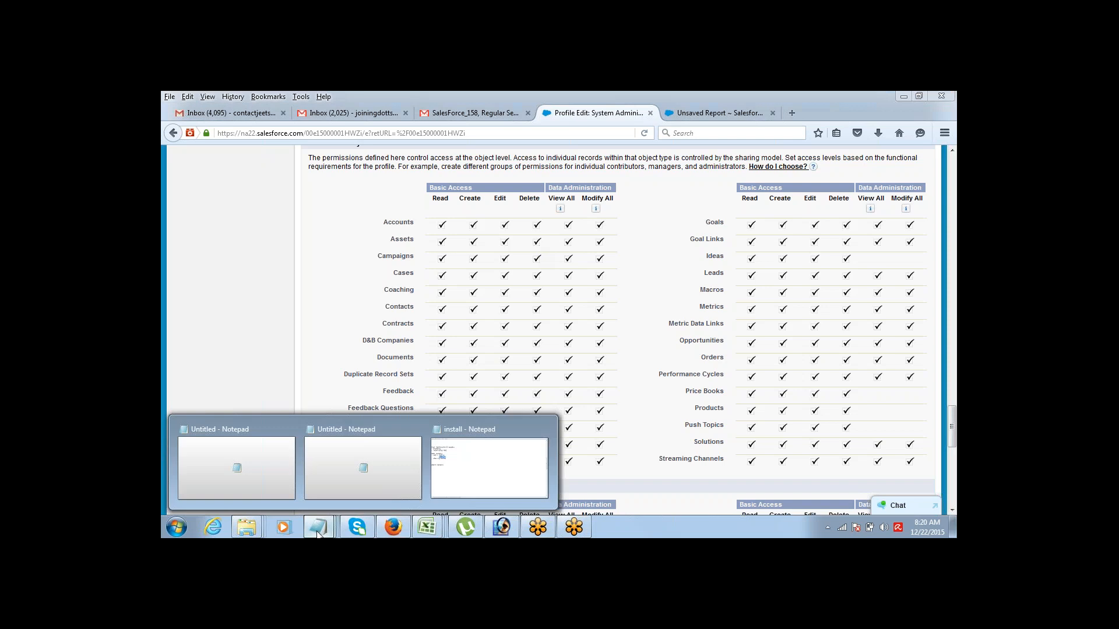
{"action": "left_click", "coordinate": [474, 489]}
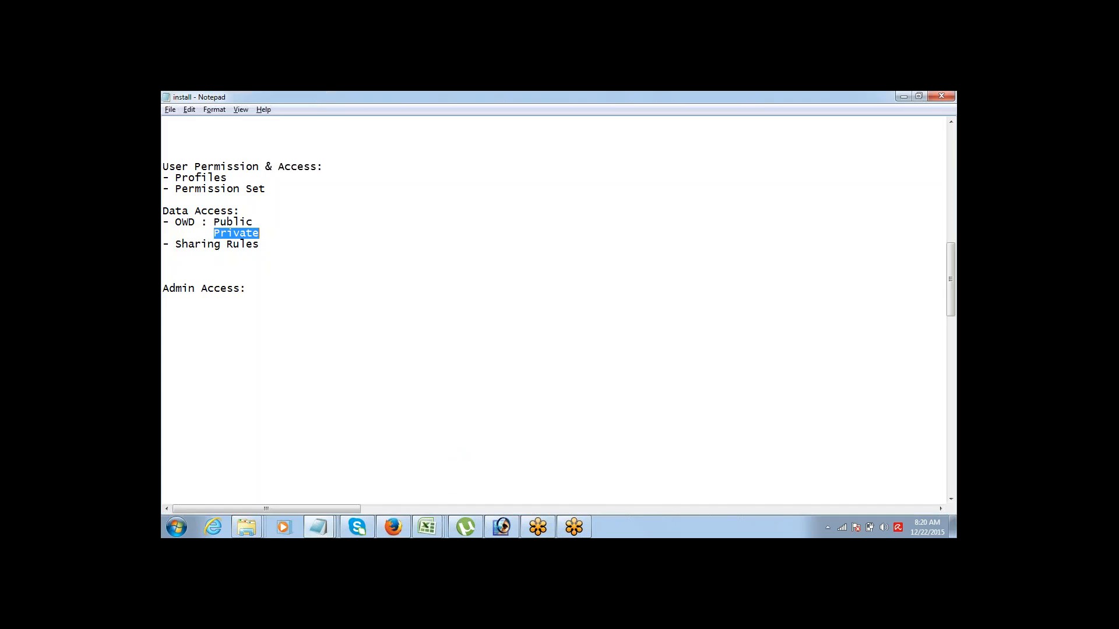
{"action": "left_click", "coordinate": [261, 290]}
{"action": "key", "text": "Return"}
{"action": "key", "text": "Return"}
{"action": "key", "text": "Return"}
{"action": "key", "text": "Return"}
{"action": "key", "text": "Return"}
{"action": "key", "text": "Return"}
{"action": "key", "text": "Return"}
{"action": "key", "text": "Return"}
{"action": "key", "text": "Return"}
{"action": "key", "text": "Return"}
{"action": "key", "text": "Return"}
{"action": "key", "text": "Return"}
{"action": "key", "text": "Return"}
{"action": "key", "text": "Return"}
{"action": "key", "text": "Return"}
{"action": "key", "text": "Return"}
{"action": "key", "text": "Return"}
{"action": "key", "text": "Return"}
{"action": "key", "text": "Return"}
{"action": "key", "text": "Return"}
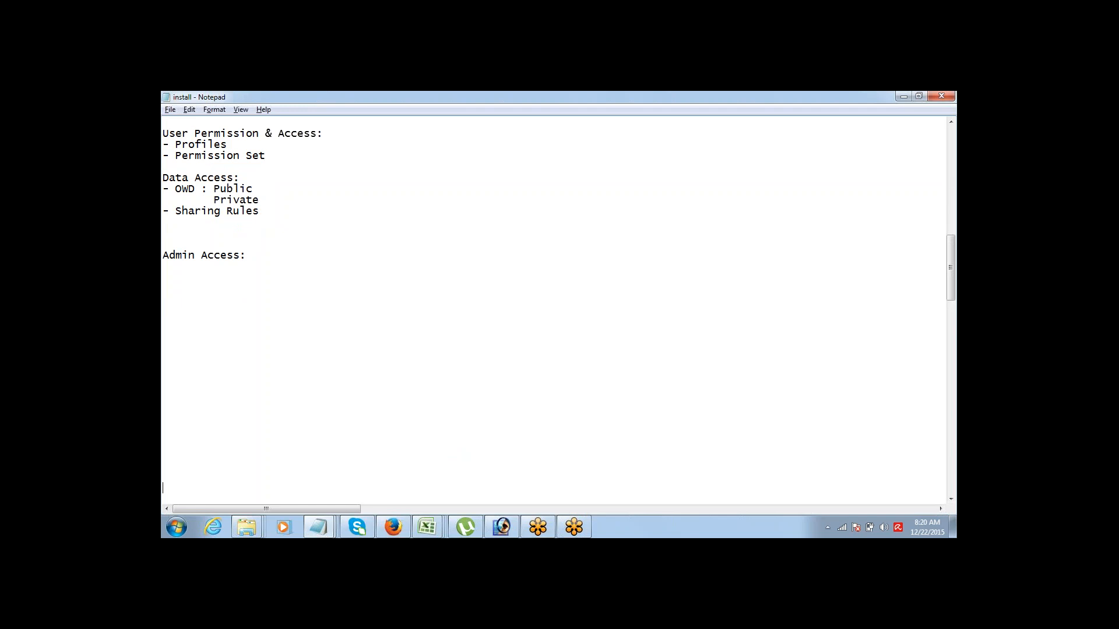
Step: Add the lines "Sales Team Profile:" and "Sales Team 20 people:" below the Admin Access heading
{"action": "left_click", "coordinate": [184, 284]}
{"action": "type", "text": "Sales Team"}
{"action": "type", "text": " Profile"}
{"action": "type", "text": ":"}
{"action": "type", "text": "Sals"}
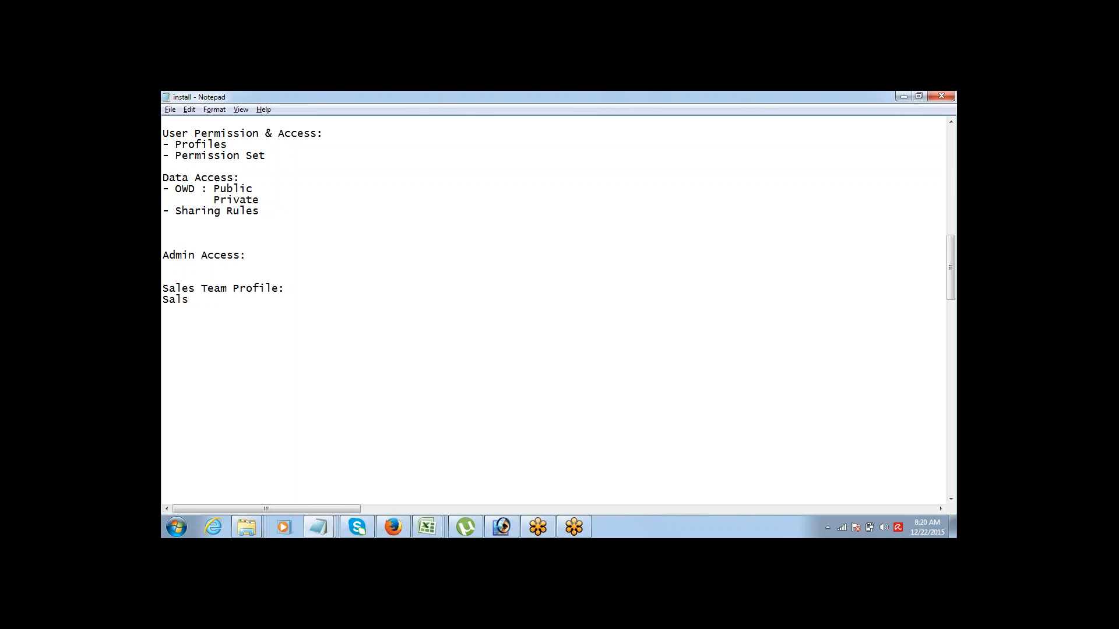
{"action": "key", "text": "BackSpace"}
{"action": "type", "text": "es "}
{"action": "type", "text": "Team "}
{"action": "type", "text": "20"}
{"action": "type", "text": " p"}
{"action": "type", "text": "eople"}
{"action": "type", "text": ":  "}
Step: Add the line "Opportunities : Private" to the notes and insert "1 Sales Head" under the Sales Team line
{"action": "type", "text": "Opportu"}
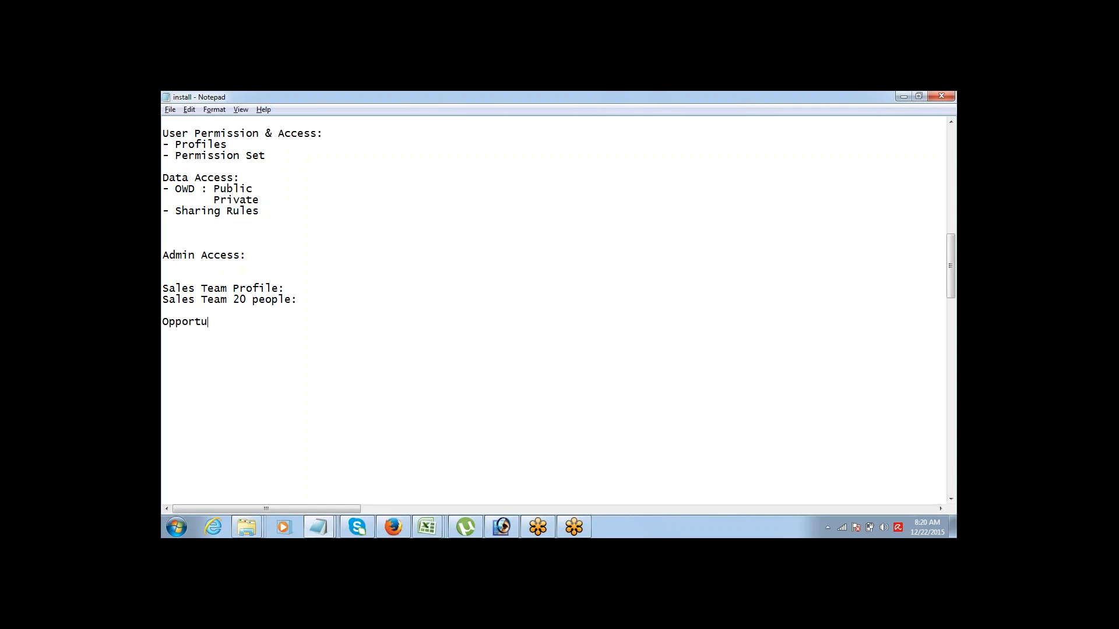
{"action": "type", "text": "nities : Private"}
{"action": "left_click", "coordinate": [310, 300]}
{"action": "key", "text": "Return"}
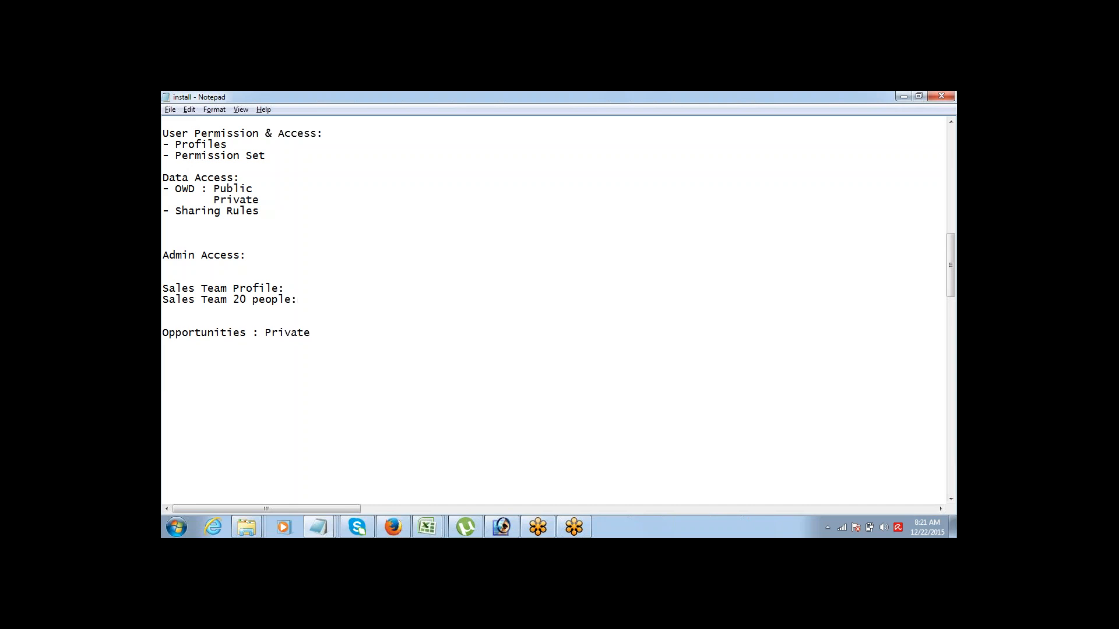
{"action": "type", "text": "1 Sales Head"}
Step: Go over the Sales Head, Sales Team Profile, team size and private Opportunities lines in the notes, highlighting each
{"action": "key", "text": "ctrl+shift+Left"}
{"action": "key", "text": "ctrl+shift+Left"}
{"action": "key", "text": "ctrl+shift+Left"}
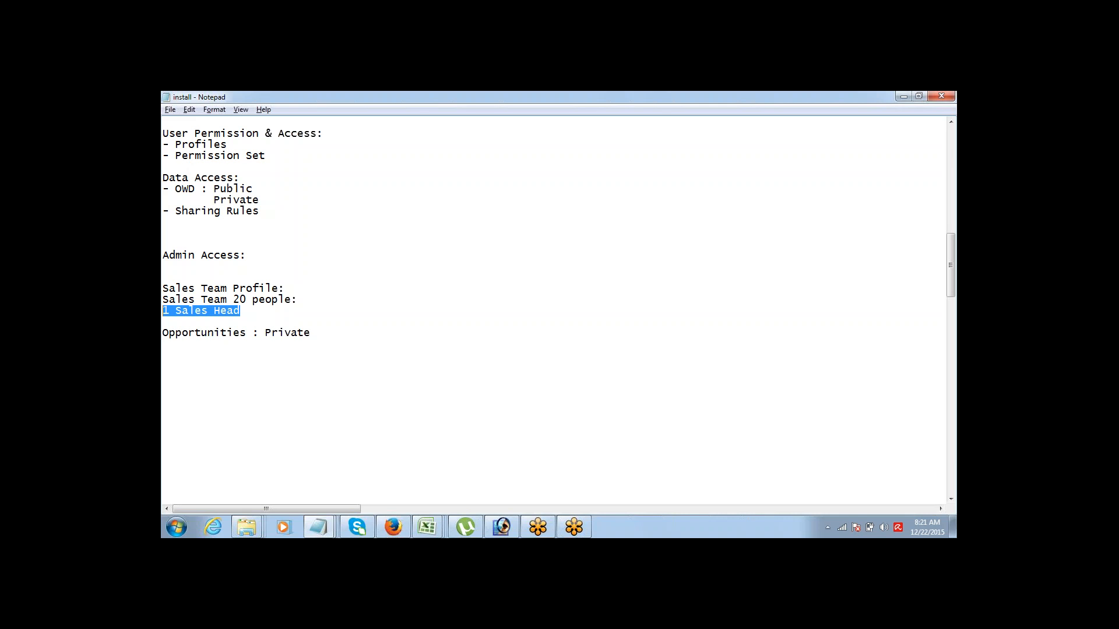
{"action": "left_click", "coordinate": [163, 300]}
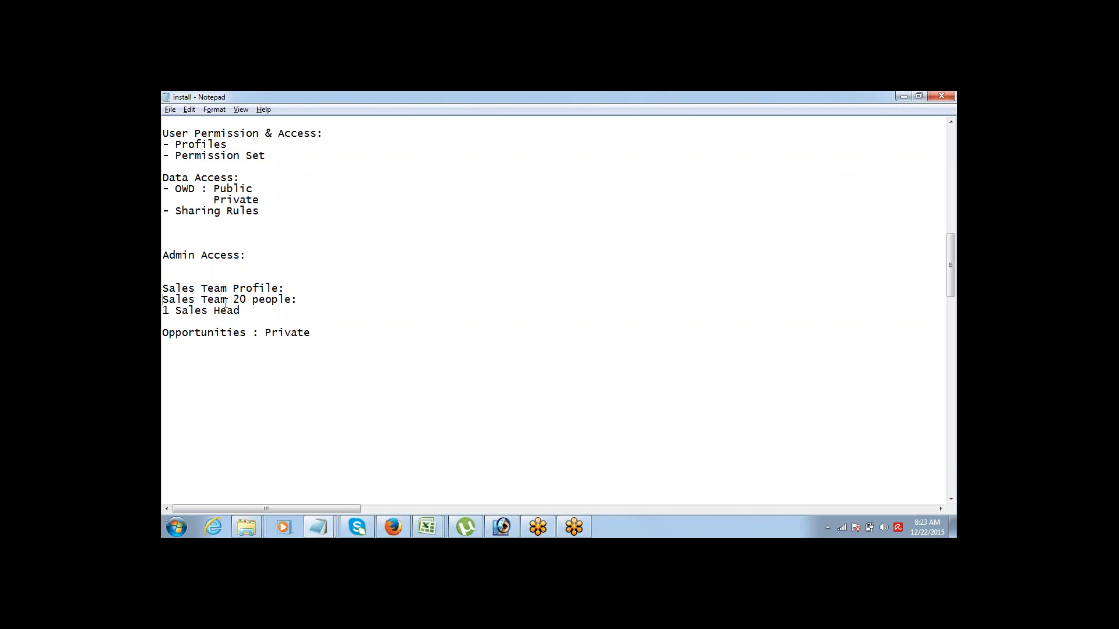
{"action": "left_click_drag", "start_coordinate": [164, 288], "coordinate": [289, 289]}
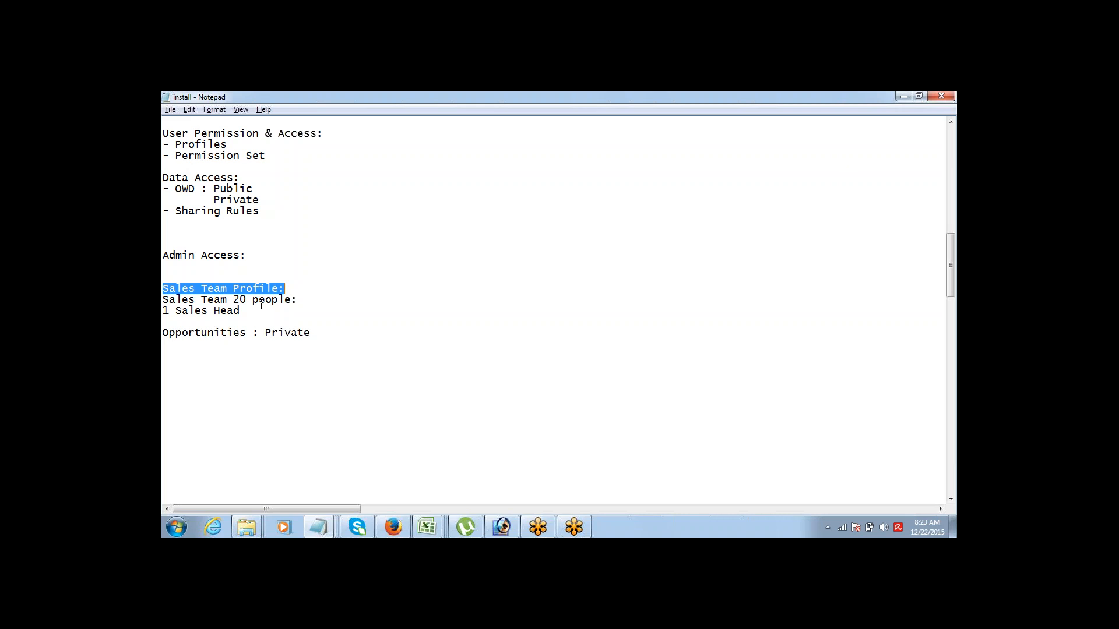
{"action": "left_click_drag", "start_coordinate": [239, 299], "coordinate": [278, 299]}
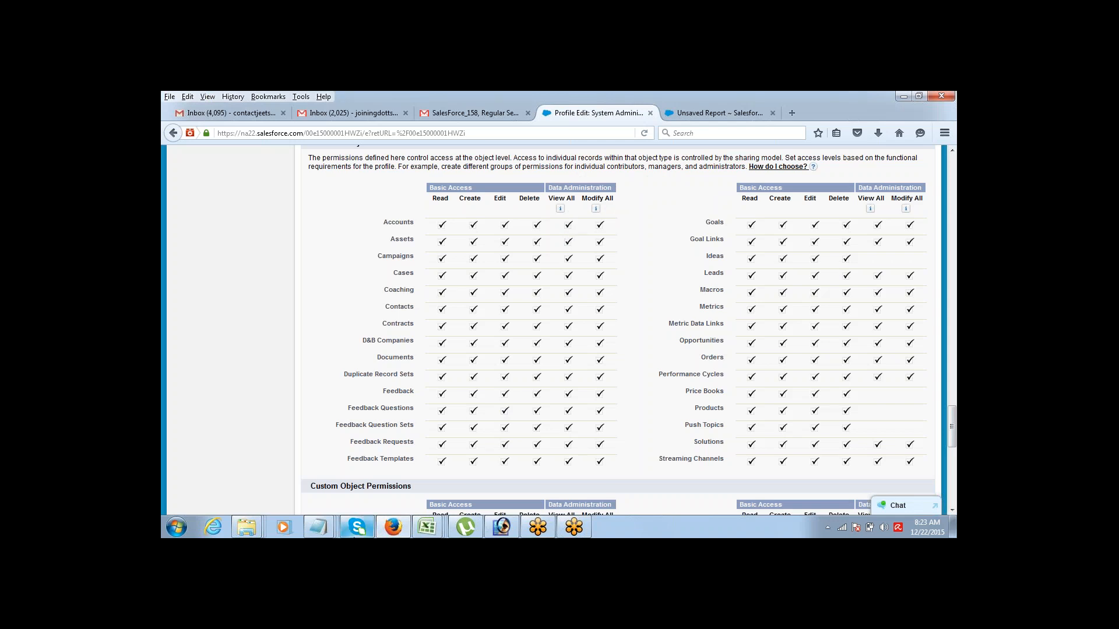
{"action": "mouse_move", "coordinate": [320, 524]}
{"action": "left_click", "coordinate": [490, 466]}
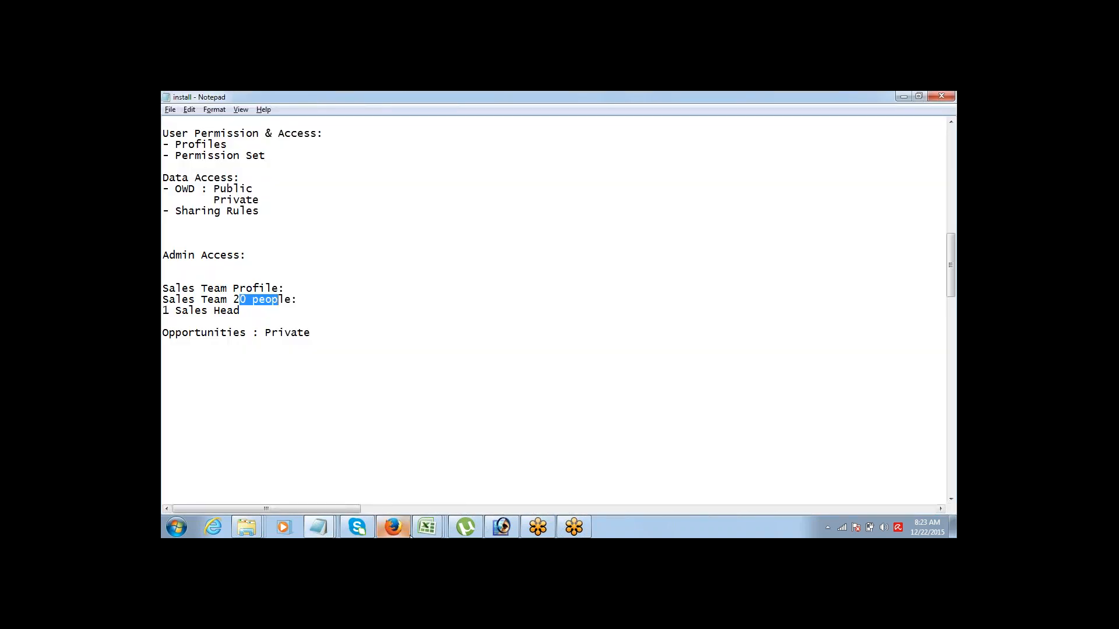
{"action": "double_click", "coordinate": [295, 333]}
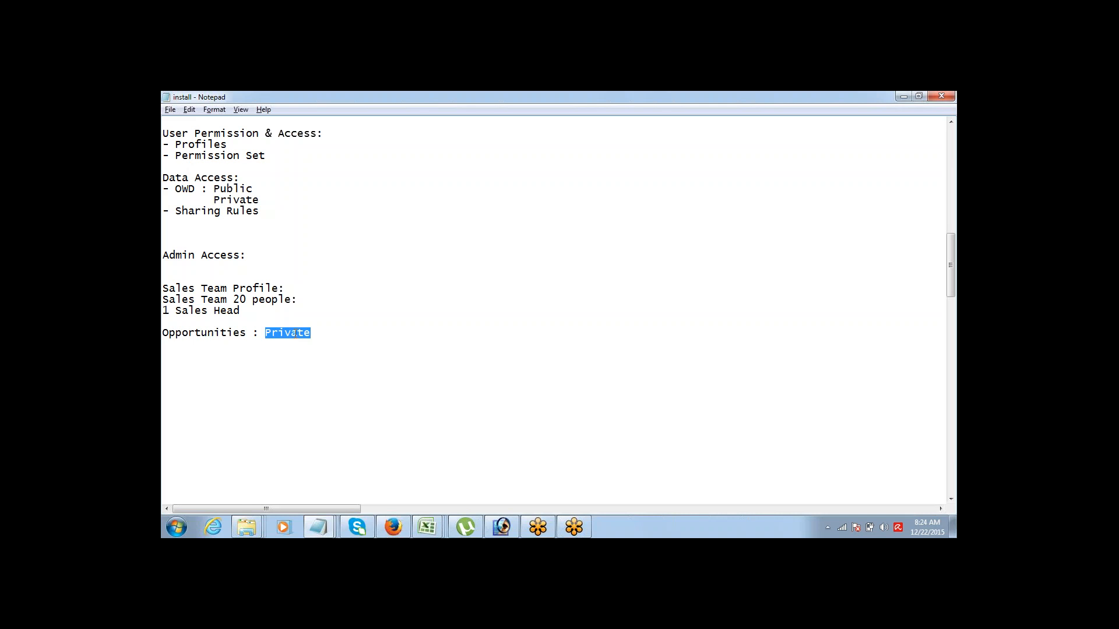
{"action": "key", "text": "Home"}
{"action": "key", "text": "shift+End"}
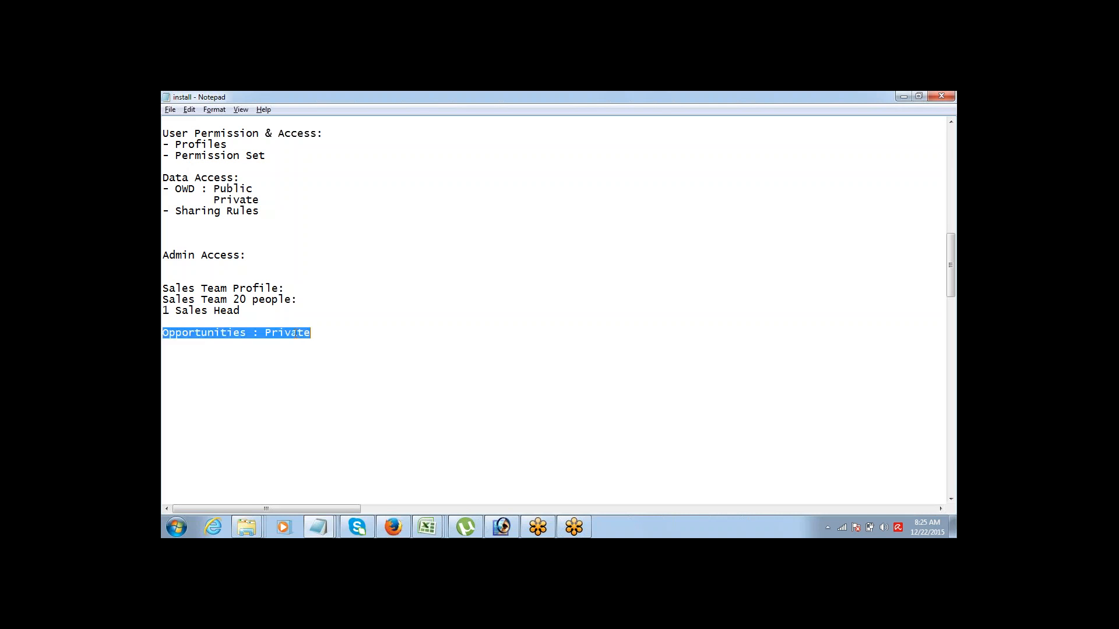
{"action": "key", "text": "Up"}
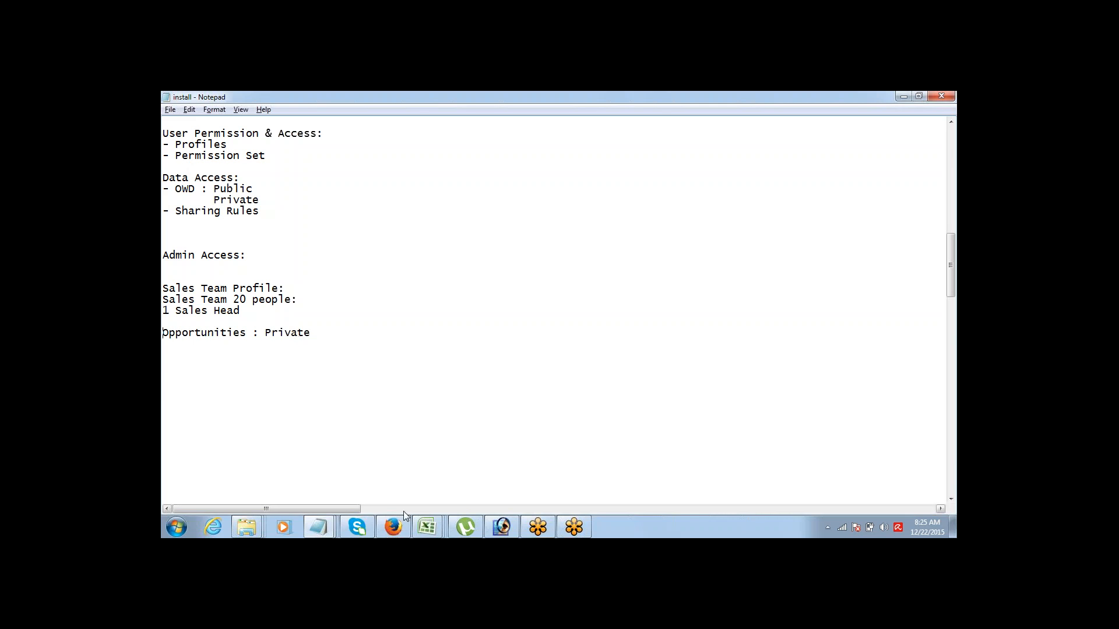
Step: Check the profile's object permissions in Firefox, and return to Notepad to review the Sales Head, Sharing Rules and Sales Team lines
{"action": "left_click", "coordinate": [393, 526]}
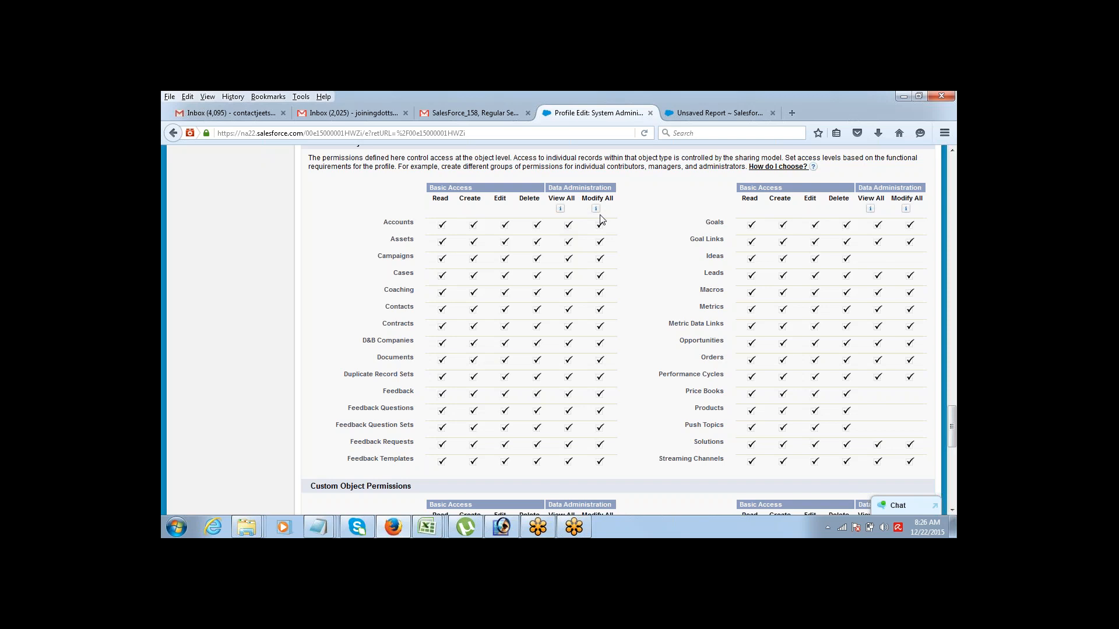
{"action": "key", "text": "alt+Tab"}
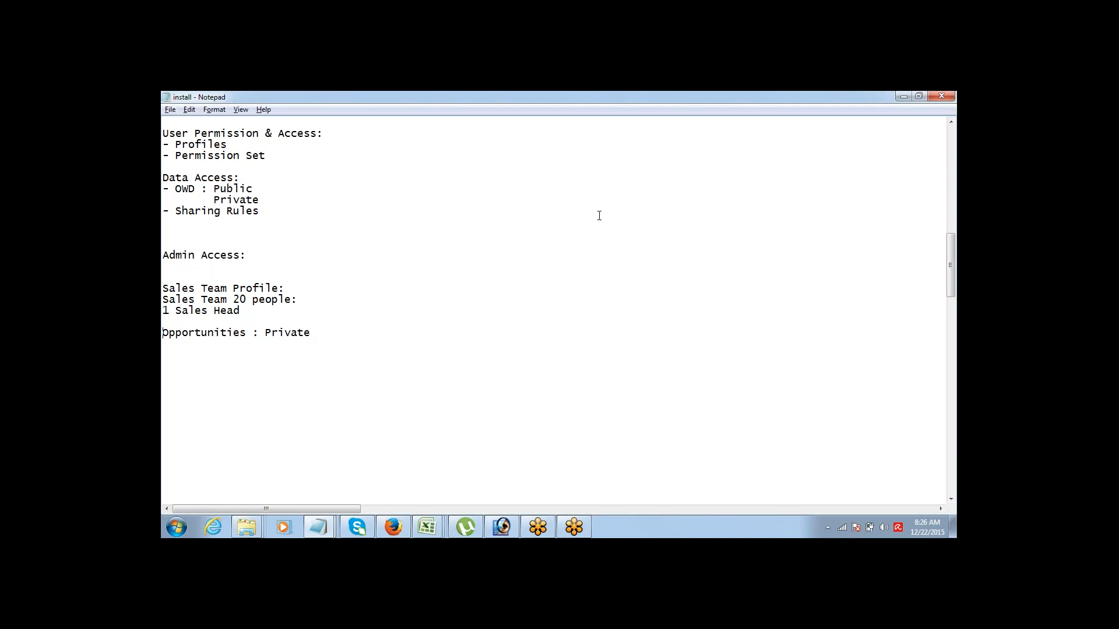
{"action": "left_click_drag", "start_coordinate": [254, 313], "coordinate": [167, 311]}
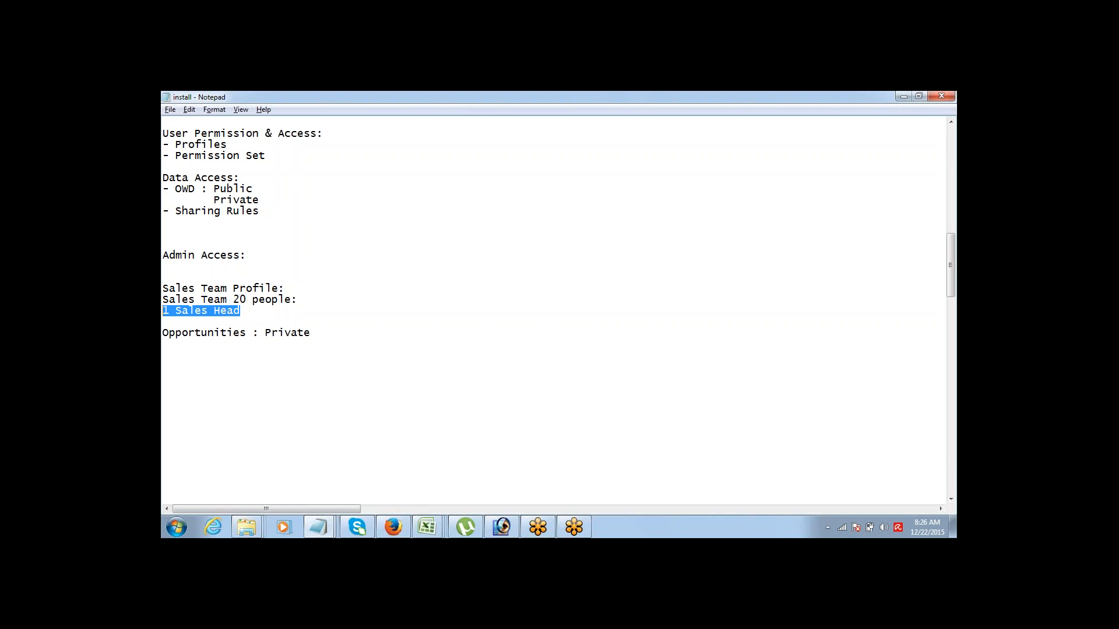
{"action": "double_click", "coordinate": [180, 311]}
{"action": "left_click_drag", "start_coordinate": [176, 212], "coordinate": [263, 211]}
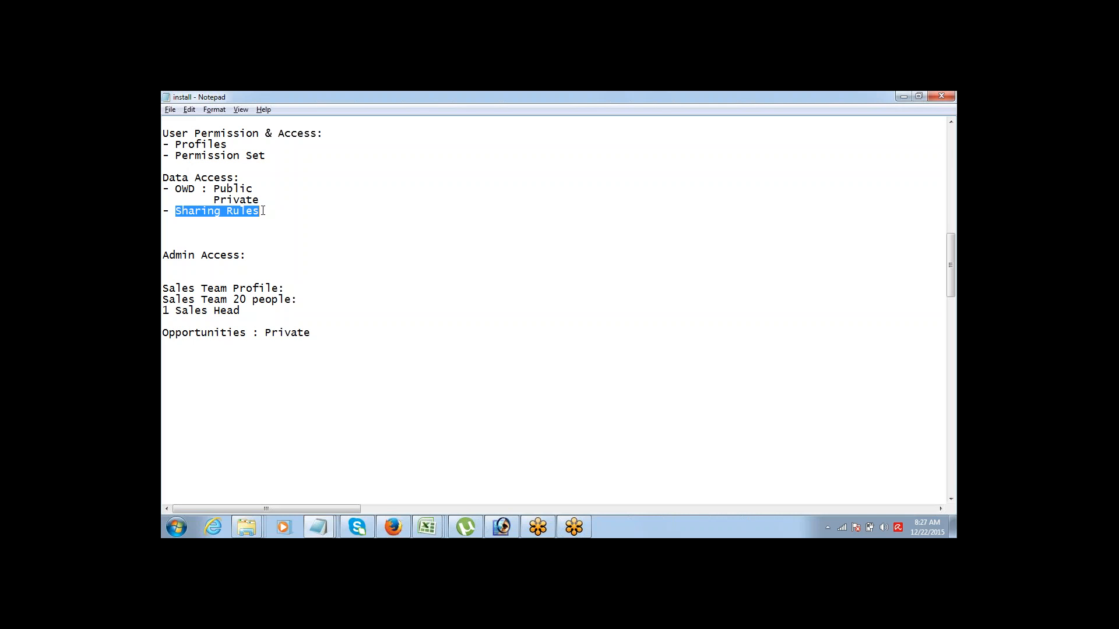
{"action": "left_click_drag", "start_coordinate": [298, 299], "coordinate": [166, 302]}
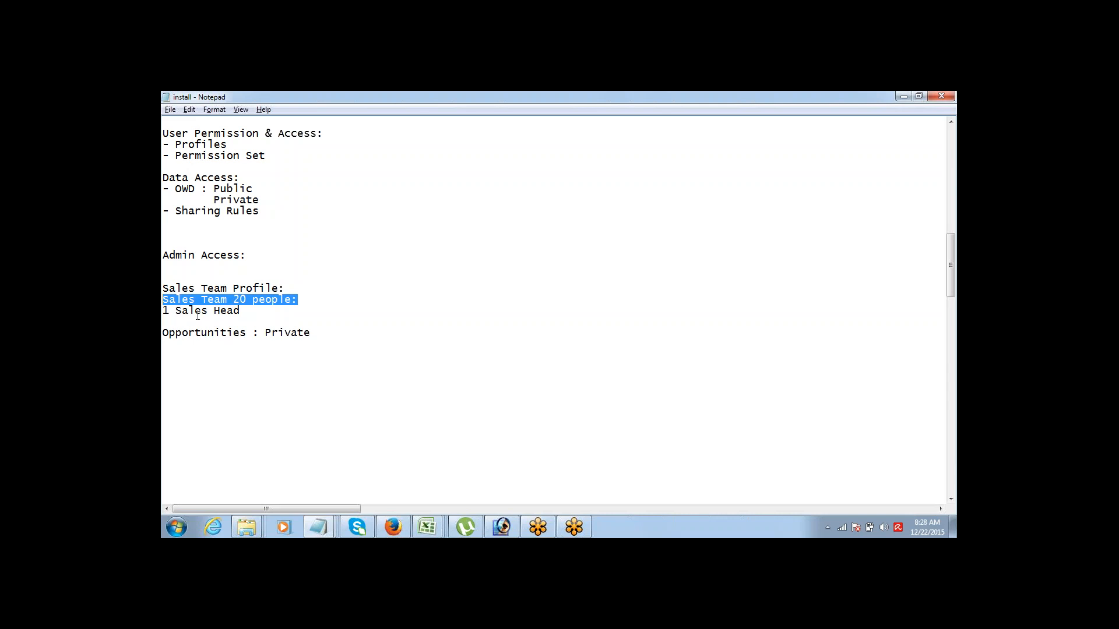
{"action": "left_click", "coordinate": [312, 302]}
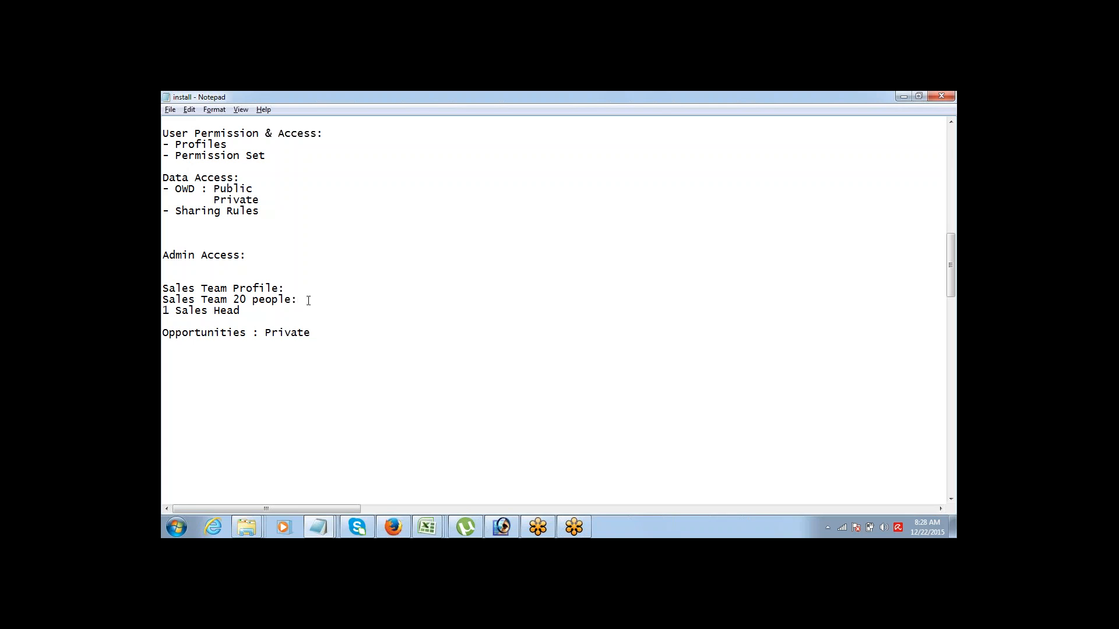
{"action": "left_click_drag", "start_coordinate": [299, 301], "coordinate": [233, 301]}
{"action": "double_click", "coordinate": [241, 300]}
{"action": "double_click", "coordinate": [194, 310]}
{"action": "left_click_drag", "start_coordinate": [169, 289], "coordinate": [295, 288]}
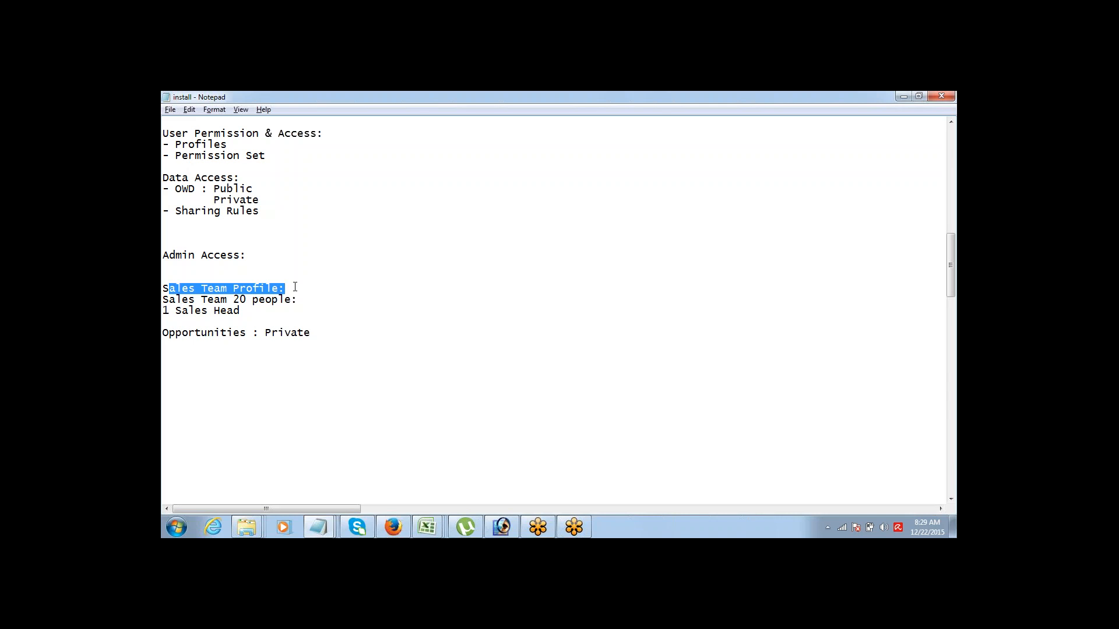
Step: Add blank lines below "Opportunities : Private" and enter the heading "Roles:" there
{"action": "key", "text": "Down"}
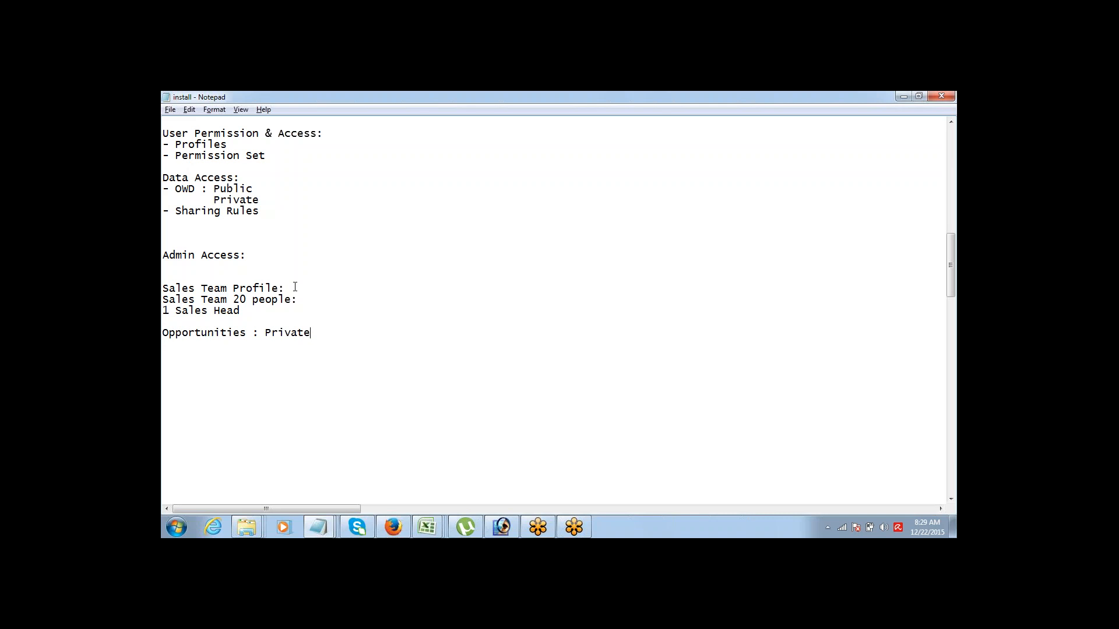
{"action": "key", "text": "Return"}
{"action": "key", "text": "Return"}
{"action": "key", "text": "Return"}
{"action": "key", "text": "Return"}
{"action": "key", "text": "Return"}
{"action": "key", "text": "Return"}
{"action": "key", "text": "Return"}
{"action": "key", "text": "Return"}
{"action": "key", "text": "Return"}
{"action": "key", "text": "Return"}
{"action": "key", "text": "Return"}
{"action": "key", "text": "Return"}
{"action": "key", "text": "Return"}
{"action": "key", "text": "Return"}
{"action": "key", "text": "Return"}
{"action": "key", "text": "Return"}
{"action": "key", "text": "Return"}
{"action": "key", "text": "Return"}
{"action": "key", "text": "Return"}
{"action": "key", "text": "Return"}
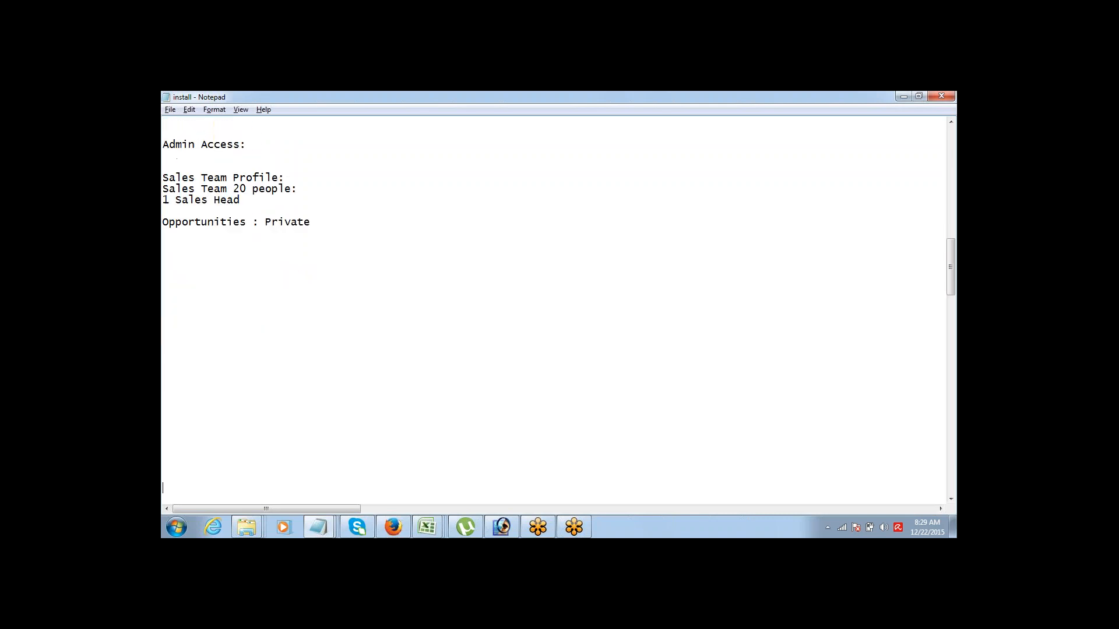
{"action": "key", "text": "Return"}
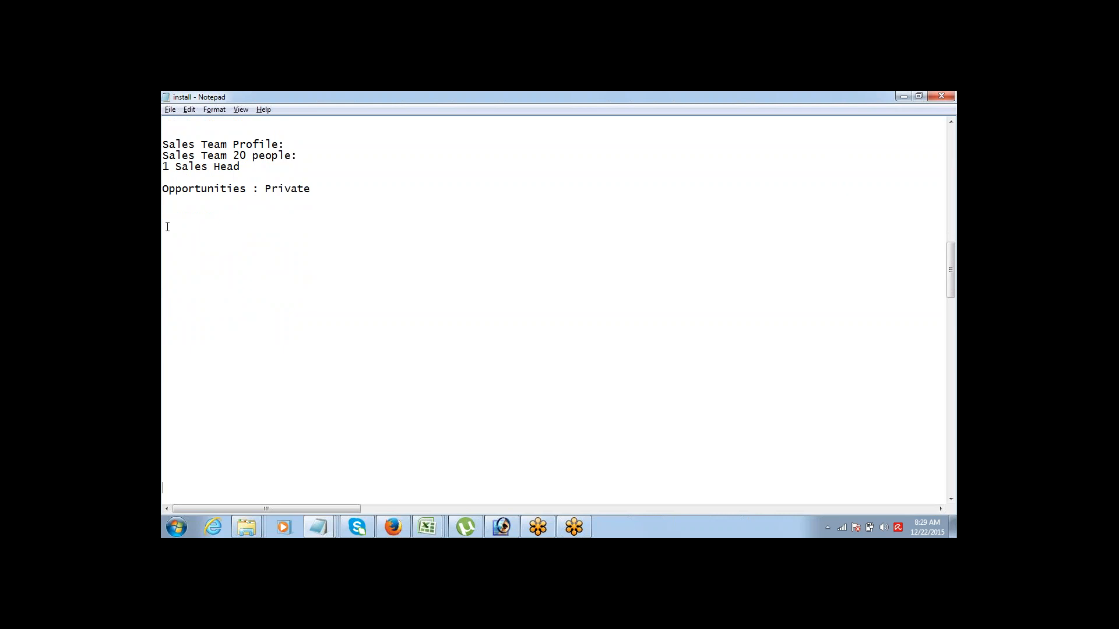
{"action": "left_click", "coordinate": [168, 227]}
{"action": "type", "text": "Roles:"}
Step: Switch to Salesforce in Firefox, open the role hierarchy setup under Manage Users, and expand the CEO role
{"action": "mouse_move", "coordinate": [390, 533]}
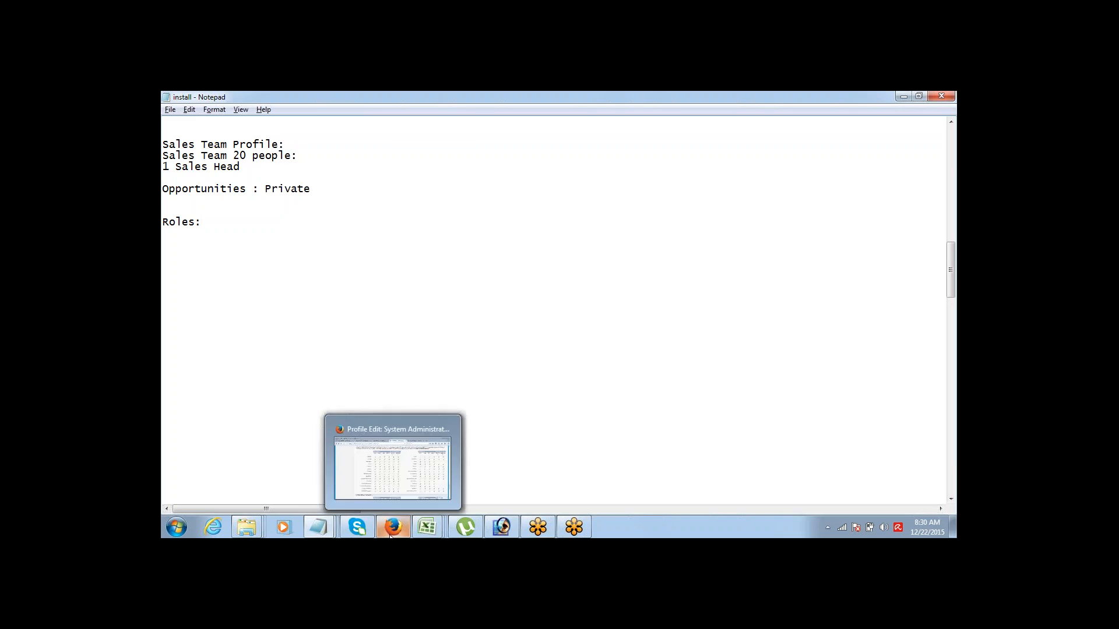
{"action": "left_click", "coordinate": [387, 473]}
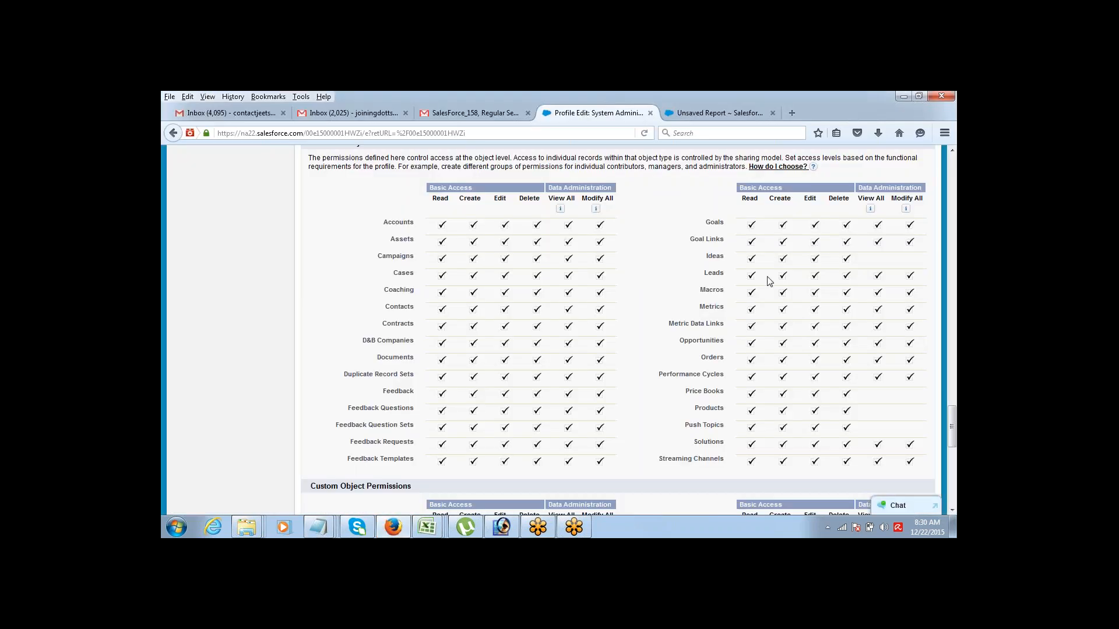
{"action": "left_click", "coordinate": [951, 150]}
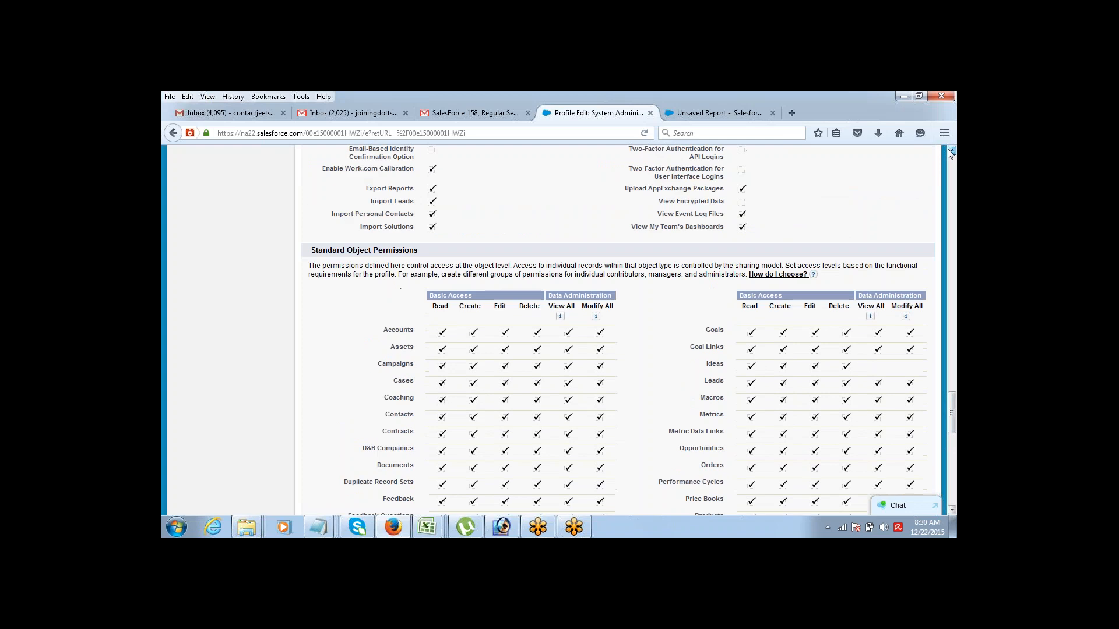
{"action": "left_click_drag", "start_coordinate": [949, 150], "coordinate": [949, 150]}
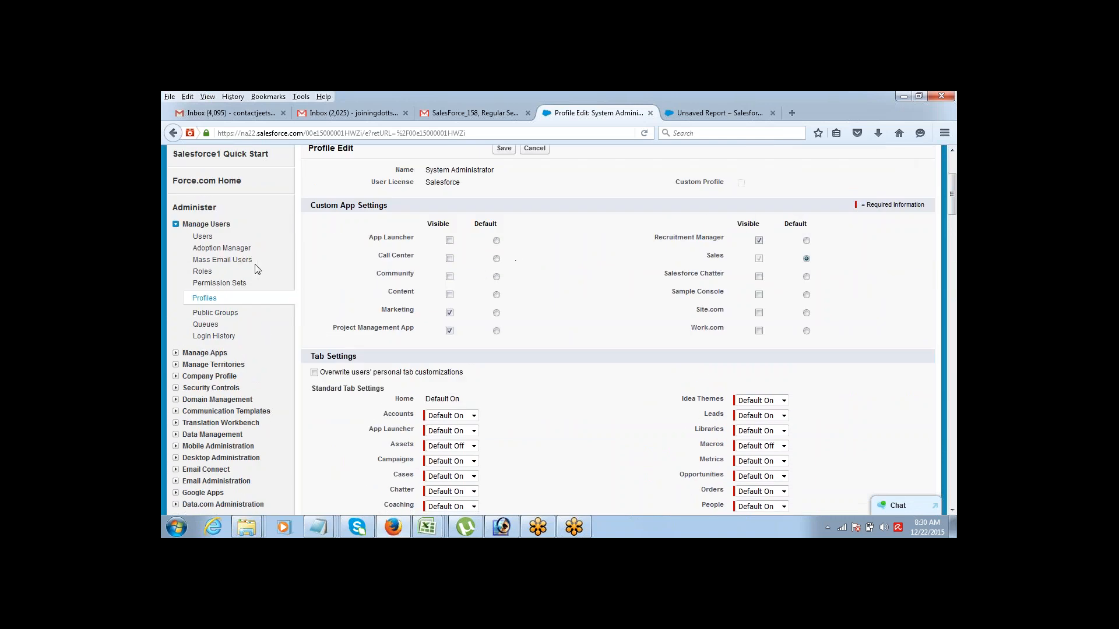
{"action": "left_click", "coordinate": [203, 272]}
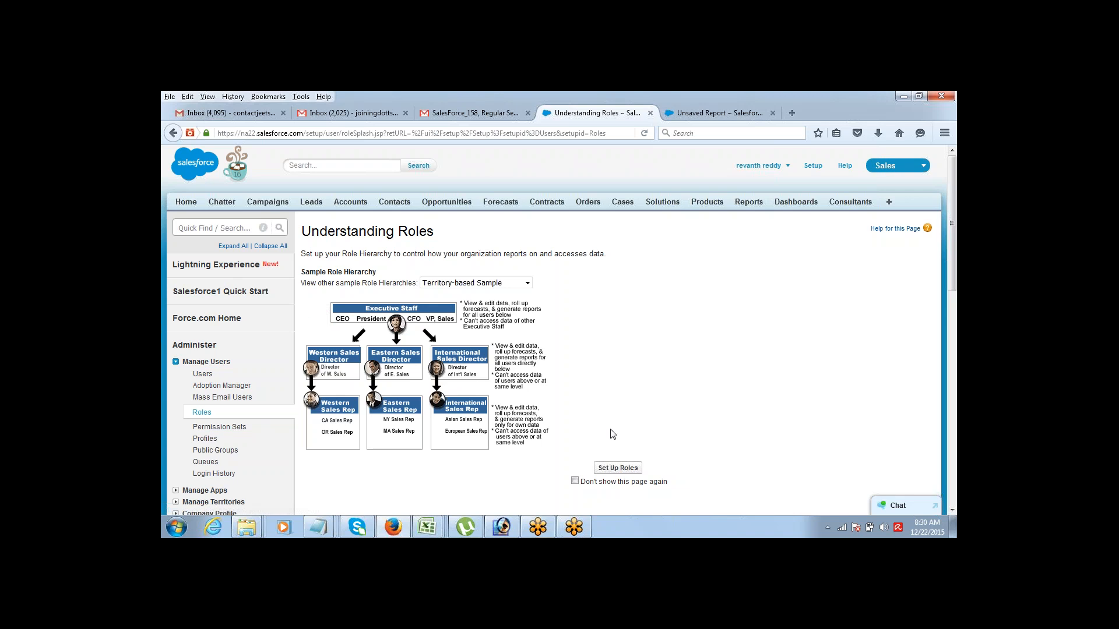
{"action": "left_click", "coordinate": [615, 463]}
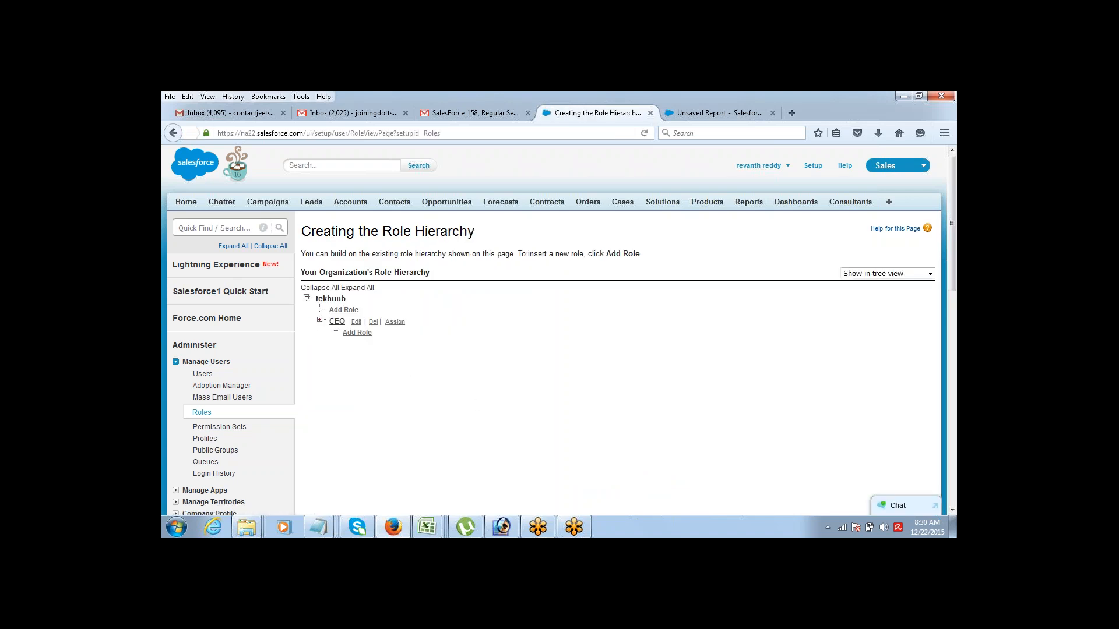
{"action": "left_click", "coordinate": [320, 321]}
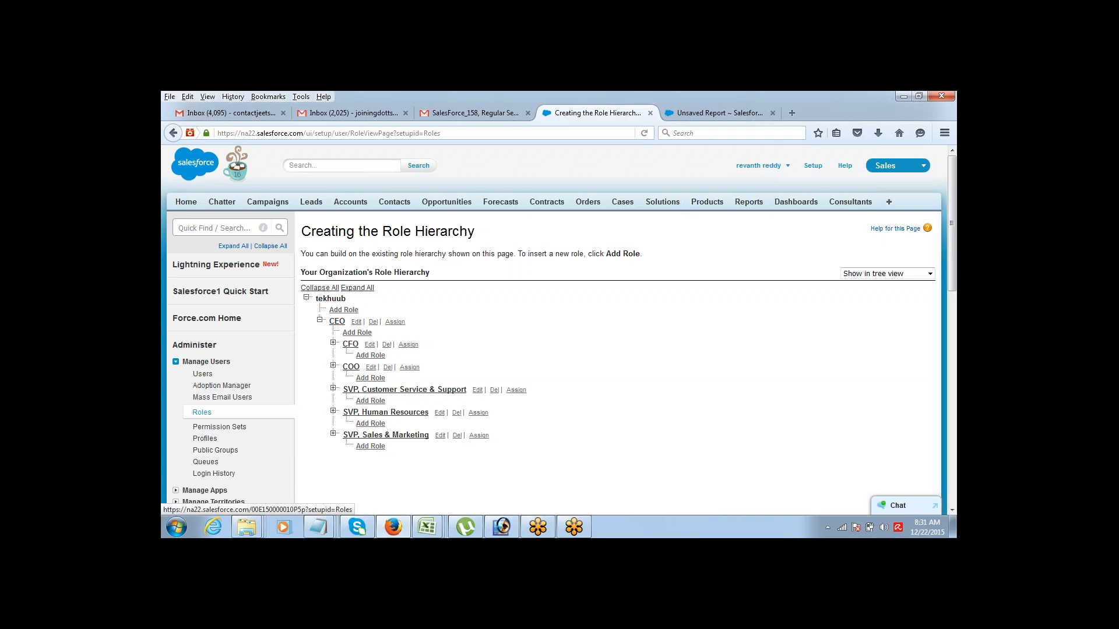
Step: Open the logged-in administrator's record from the Users list, and switch back to the install notes in Notepad
{"action": "left_click", "coordinate": [204, 376]}
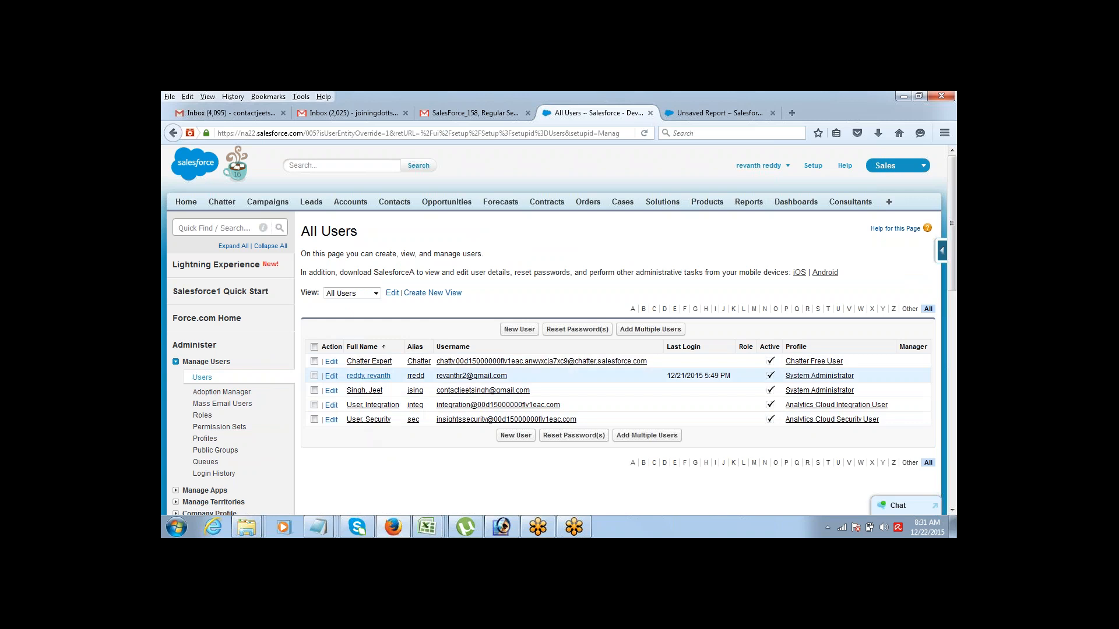
{"action": "left_click", "coordinate": [365, 376]}
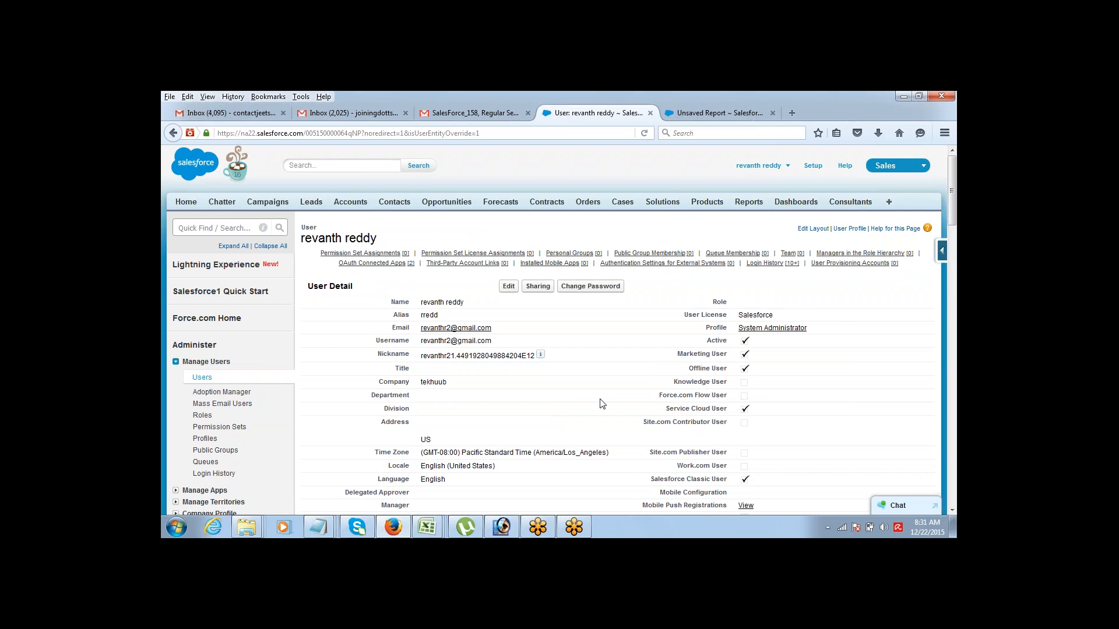
{"action": "left_click", "coordinate": [323, 519]}
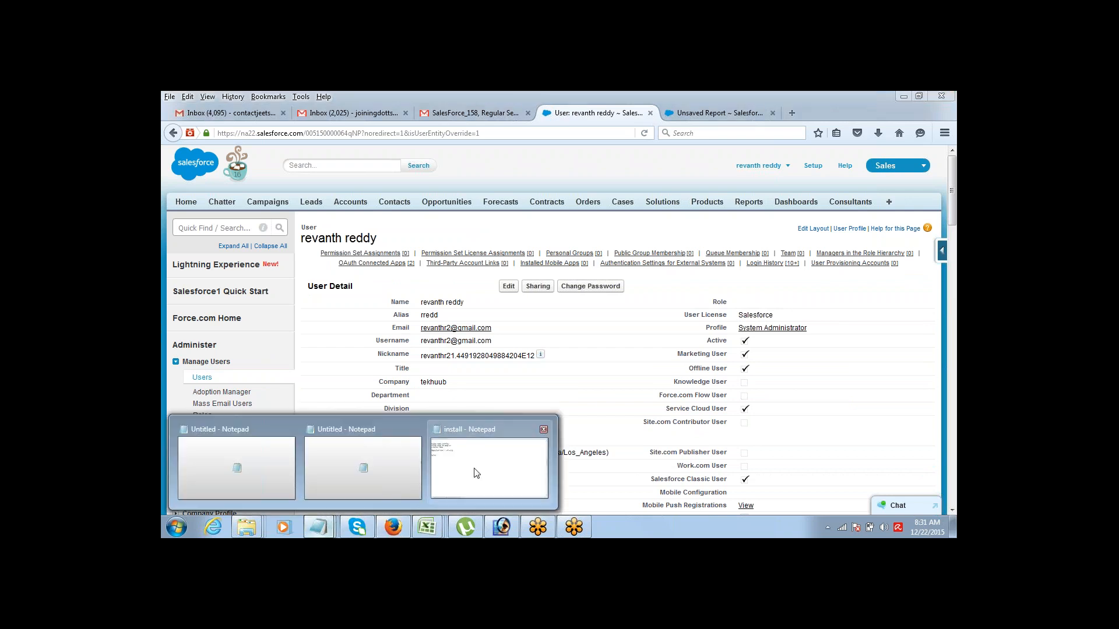
{"action": "left_click", "coordinate": [490, 466]}
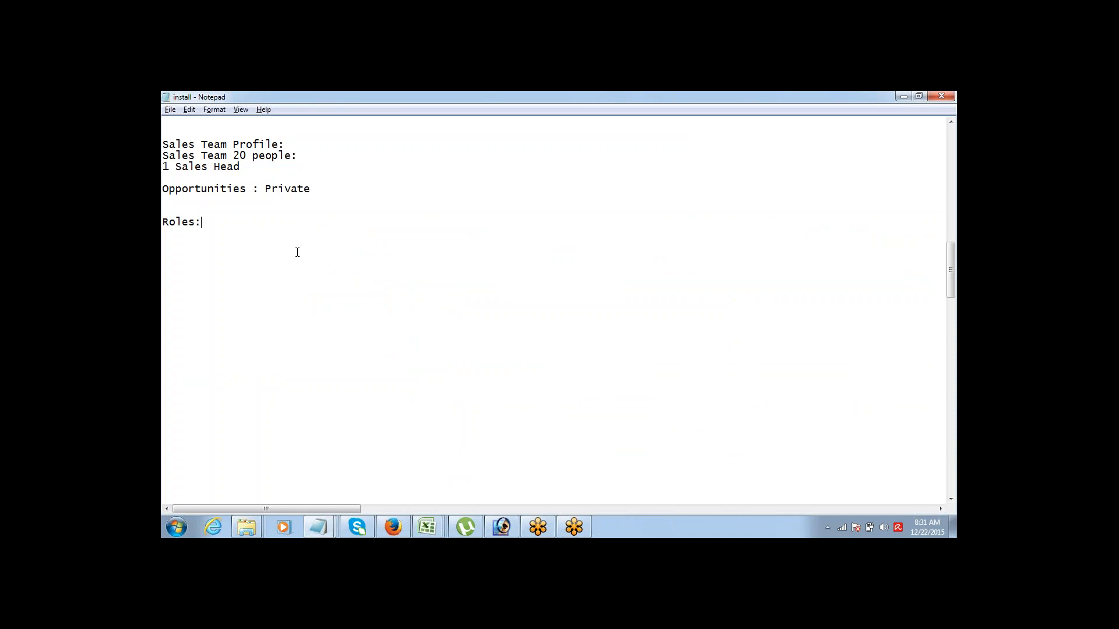
Step: Add the line "1> OWD:" below the "Roles:" heading, and open Sharing Settings under Security Controls in Salesforce in Firefox
{"action": "type", "text": "1> OWD:"}
{"action": "left_click", "coordinate": [393, 527]}
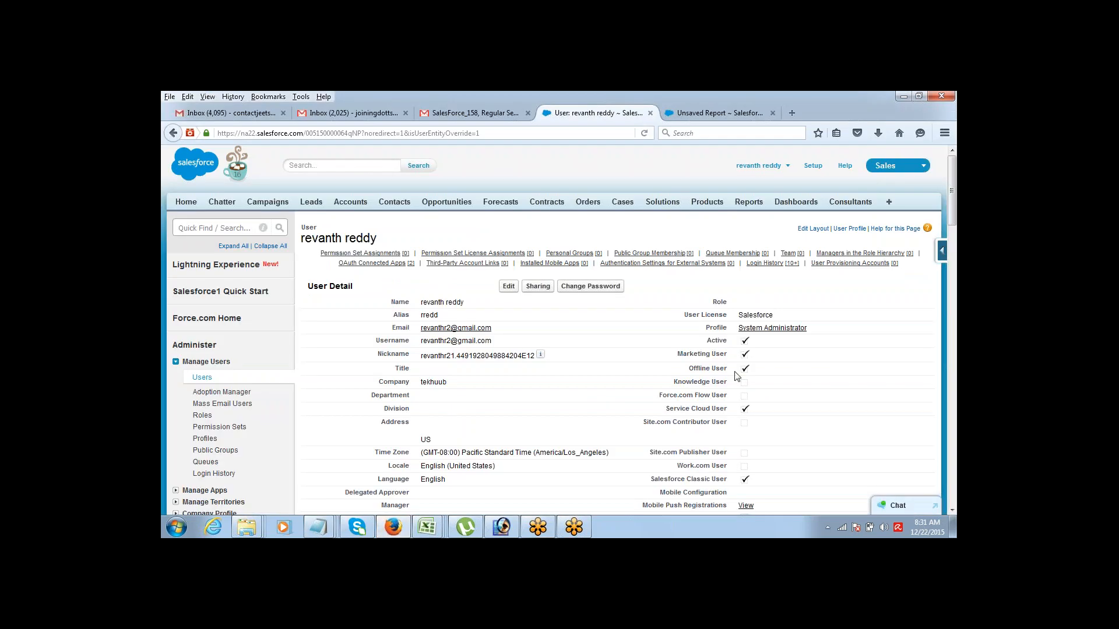
{"action": "left_click", "coordinate": [951, 511]}
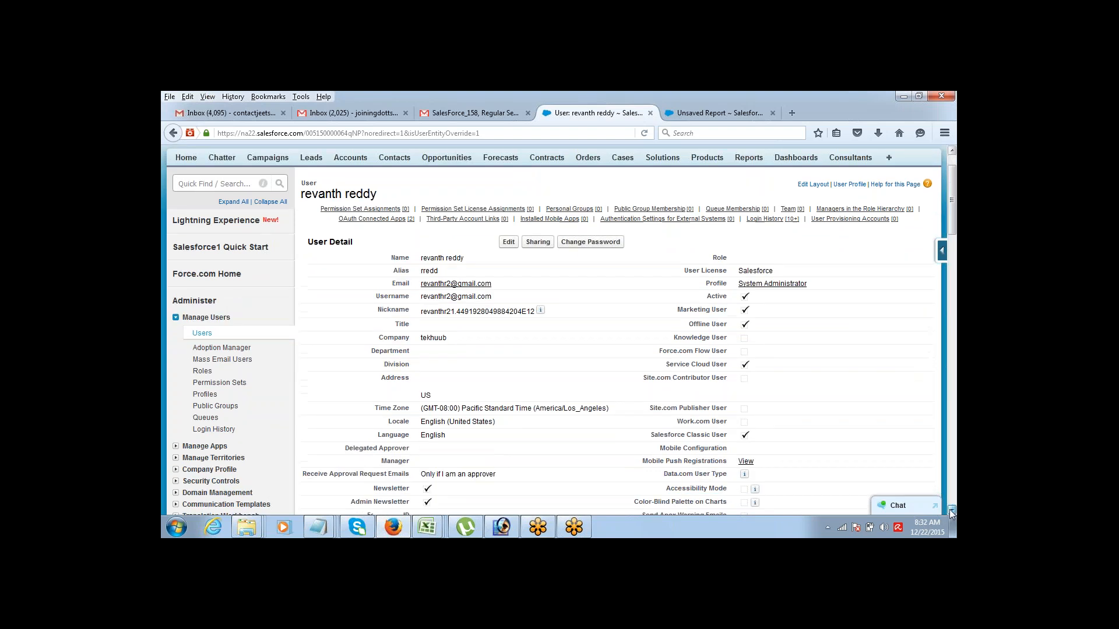
{"action": "scroll", "coordinate": [952, 511], "scroll_direction": "down", "scroll_amount": 5}
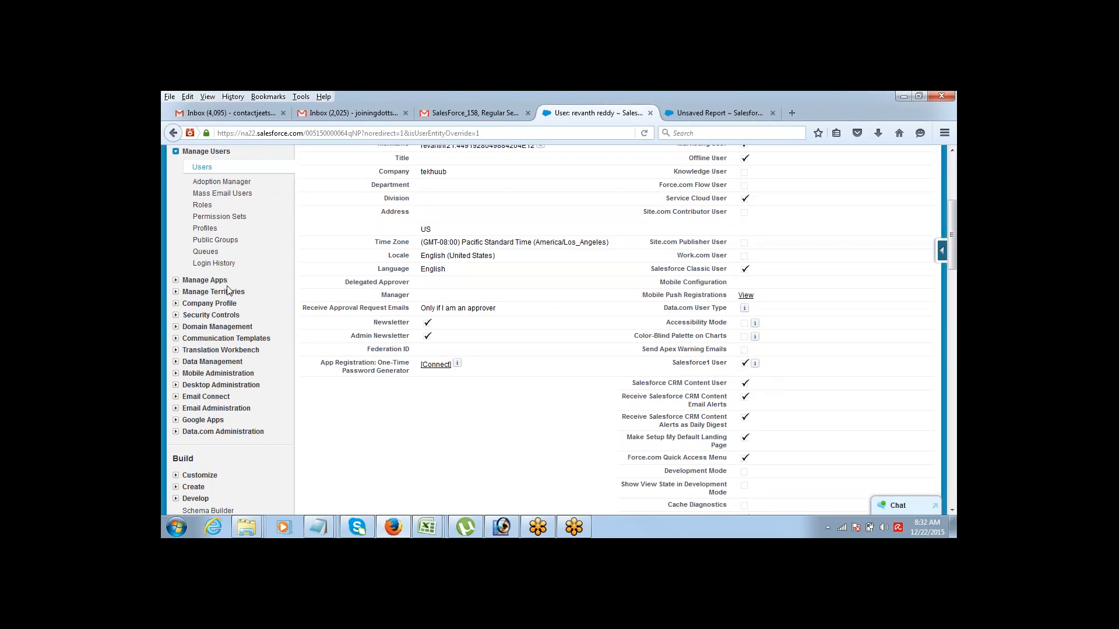
{"action": "left_click", "coordinate": [176, 315]}
{"action": "left_click", "coordinate": [211, 330]}
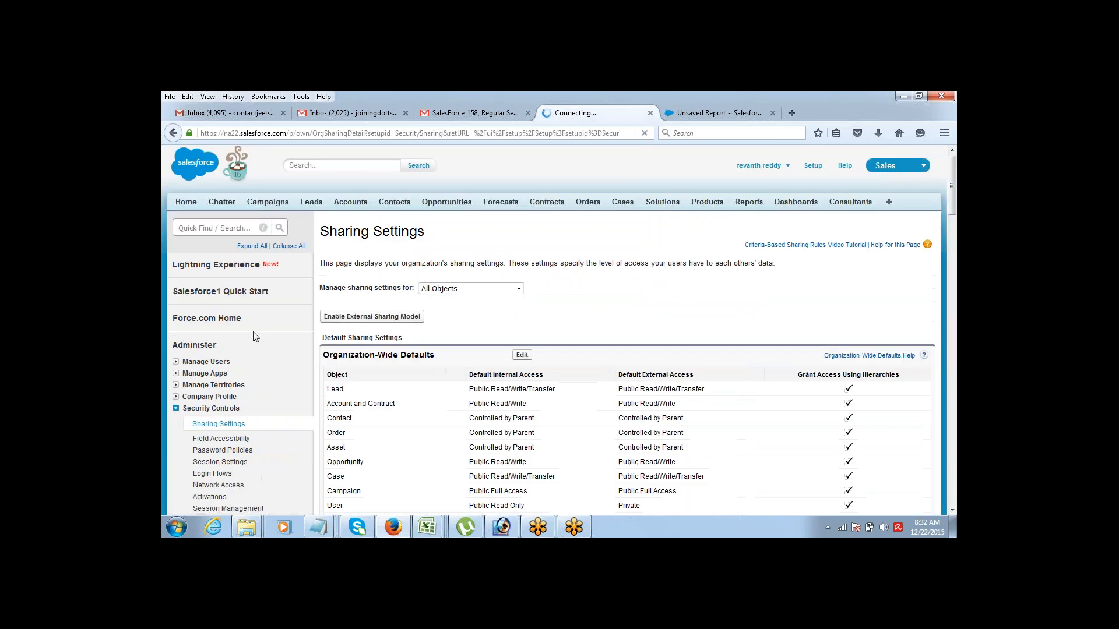
{"action": "left_click", "coordinate": [951, 510]}
{"action": "left_click", "coordinate": [952, 511]}
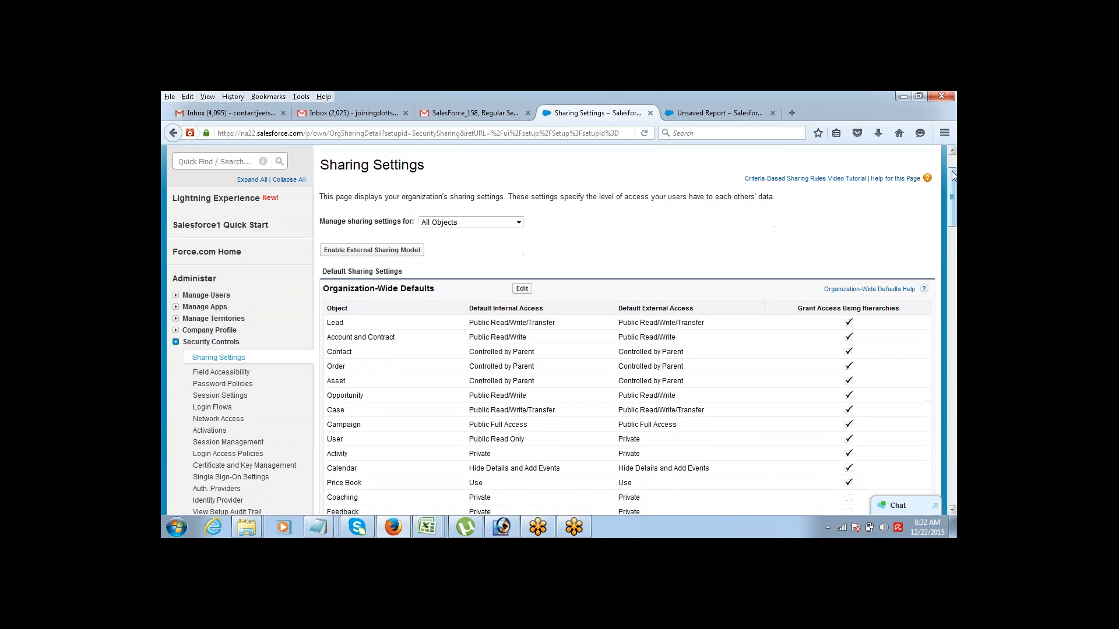
Step: Highlight the Grant Access Using Hierarchies column heading in the Organization-Wide Defaults table, and briefly check the notes in Notepad
{"action": "left_click", "coordinate": [747, 98]}
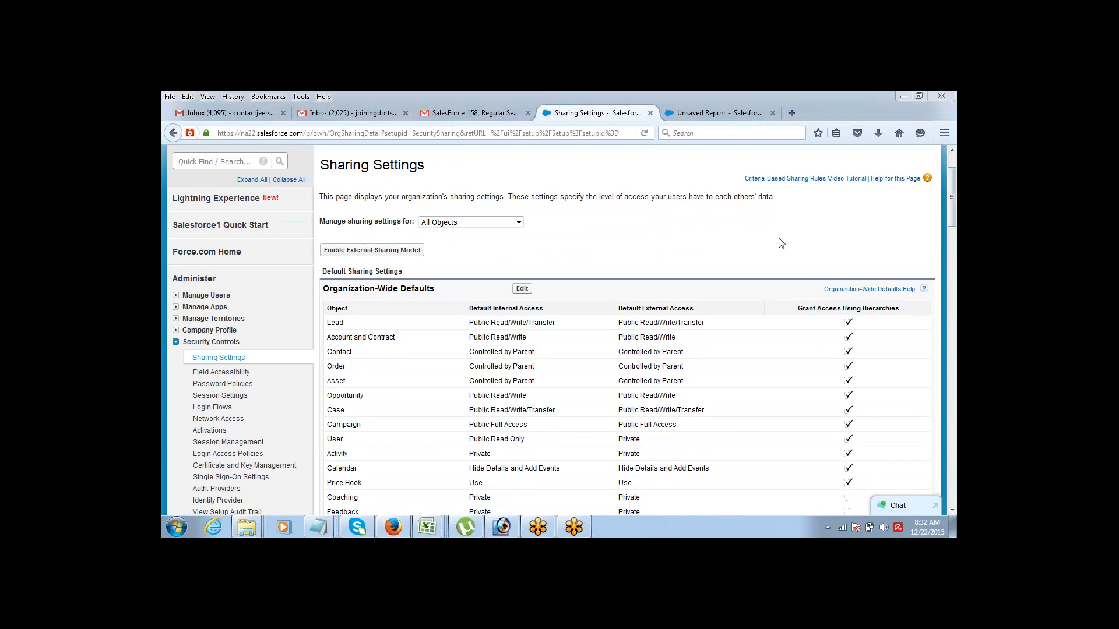
{"action": "left_click", "coordinate": [801, 309]}
{"action": "left_click_drag", "start_coordinate": [801, 309], "coordinate": [908, 307]}
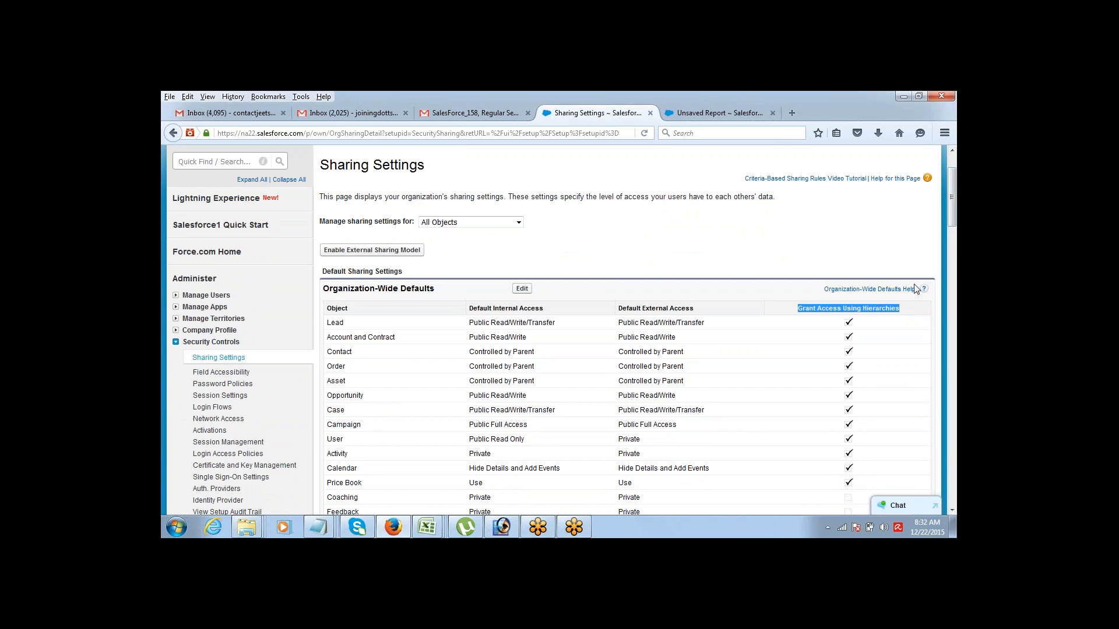
{"action": "left_click_drag", "start_coordinate": [954, 214], "coordinate": [955, 220]}
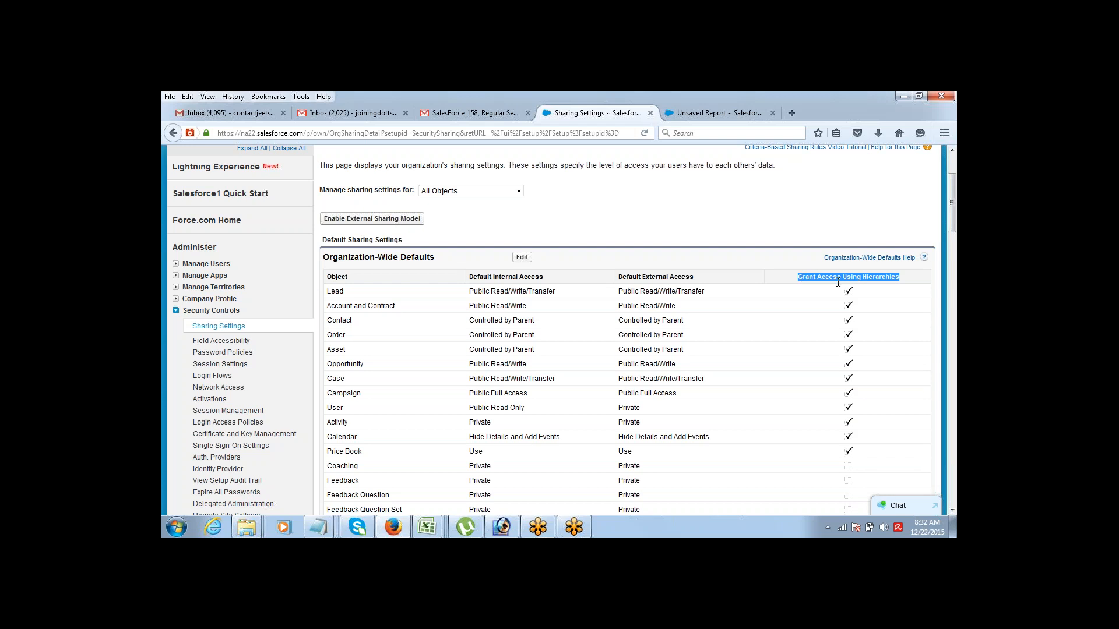
{"action": "left_click_drag", "start_coordinate": [838, 280], "coordinate": [845, 282]}
{"action": "key", "text": "alt+Tab"}
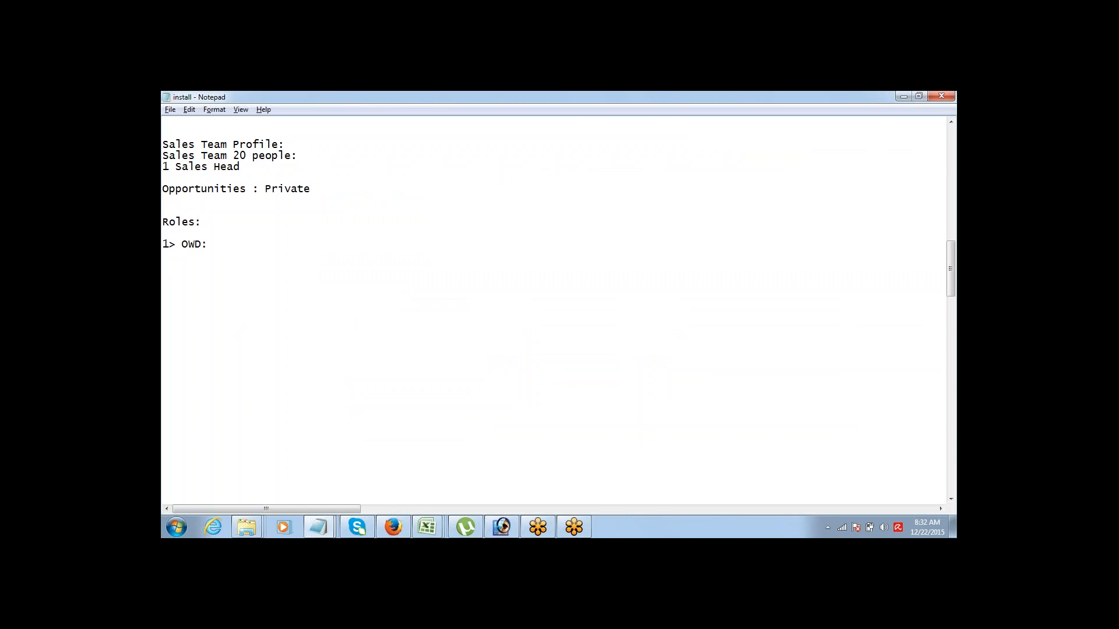
{"action": "key", "text": "alt+Tab"}
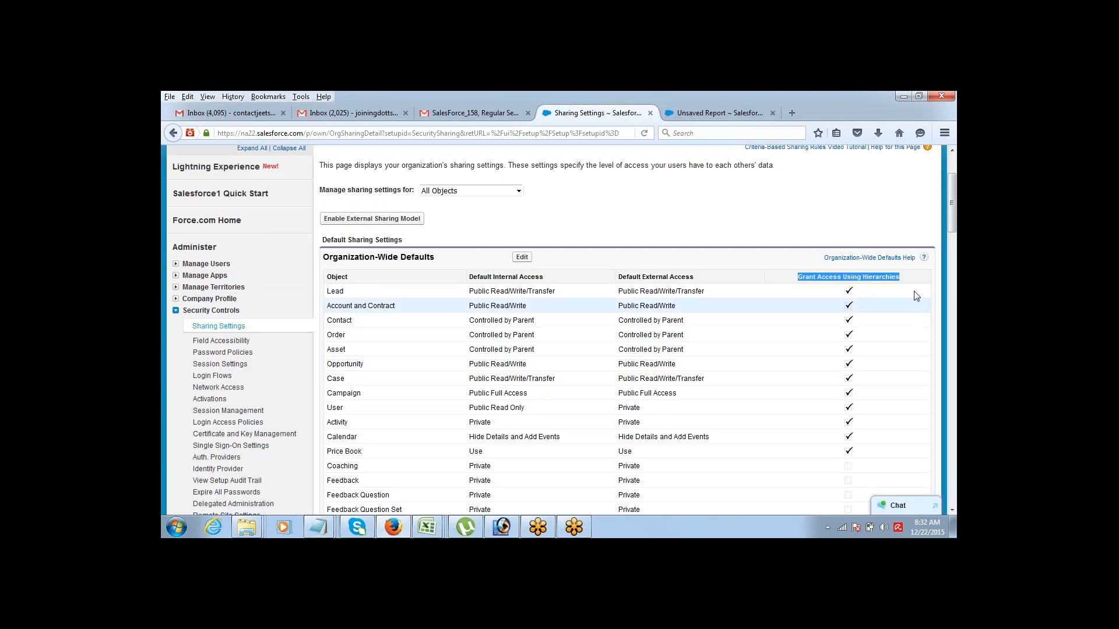
Step: Open the organization-wide defaults for editing, examine the Grant Access Using Hierarchies options of the custom objects, and return to Notepad
{"action": "left_click", "coordinate": [520, 259]}
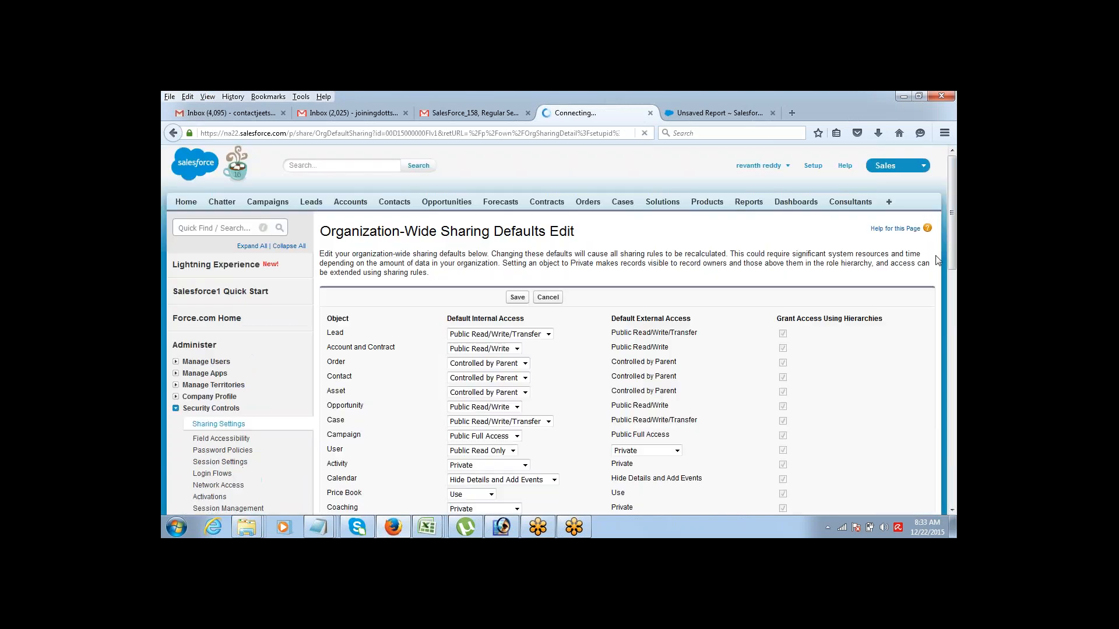
{"action": "left_click_drag", "start_coordinate": [953, 230], "coordinate": [956, 278]}
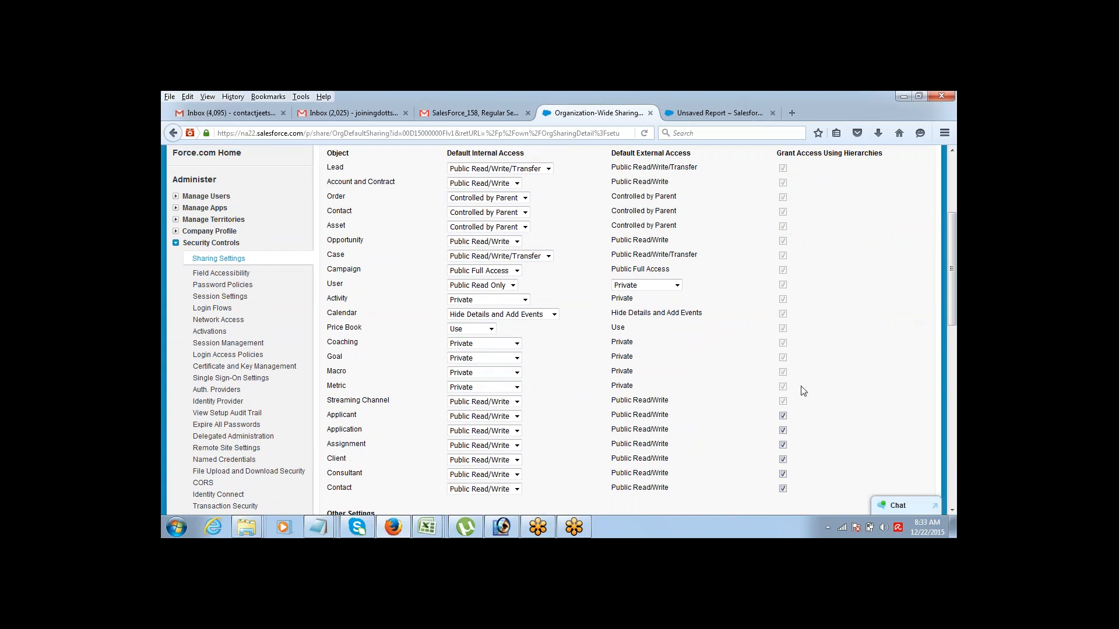
{"action": "left_click", "coordinate": [782, 416]}
{"action": "key", "text": "alt+Tab"}
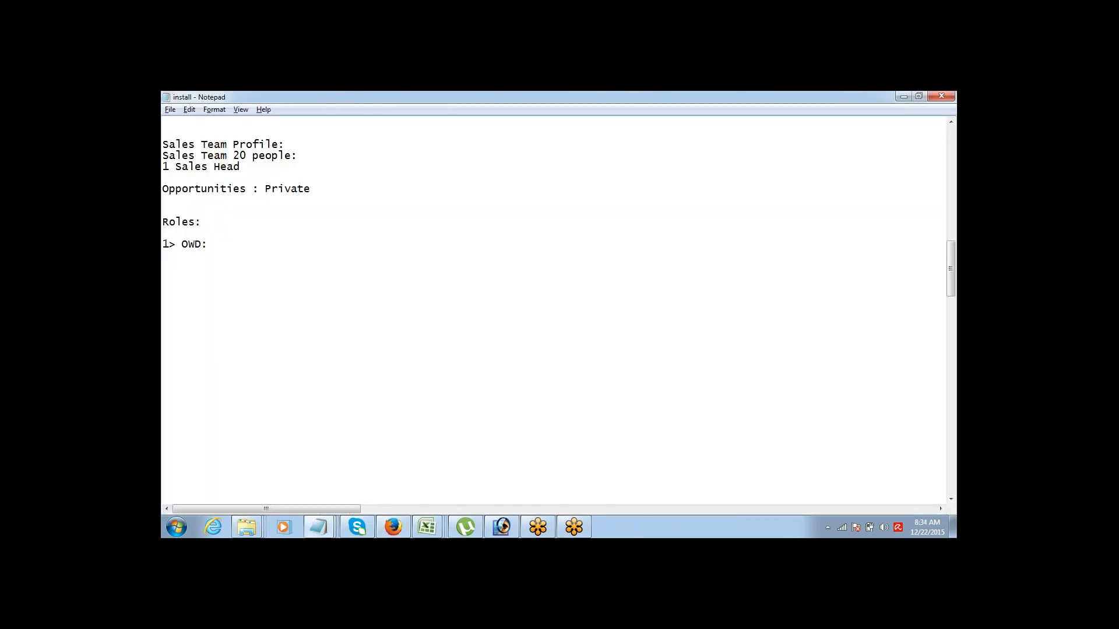
Step: Add the line "2> Approval Processes" below "1> OWD:" and separate the two with a blank line
{"action": "type", "text": "2> Approval Processes"}
{"action": "key", "text": "ctrl+shift+Left"}
{"action": "key", "text": "ctrl+shift+Left"}
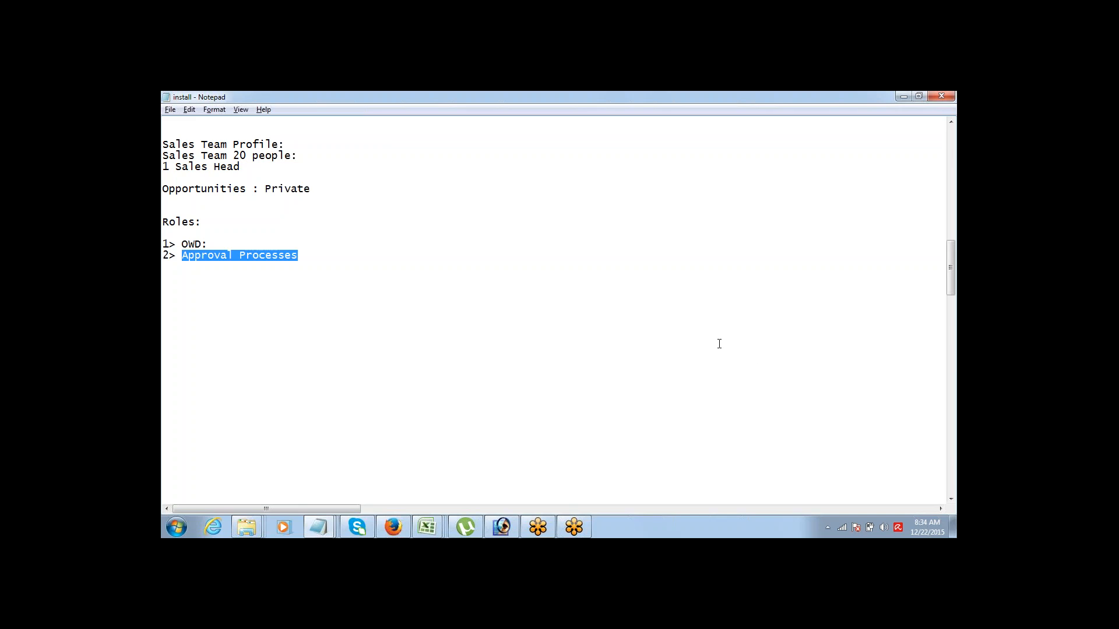
{"action": "left_click", "coordinate": [751, 348]}
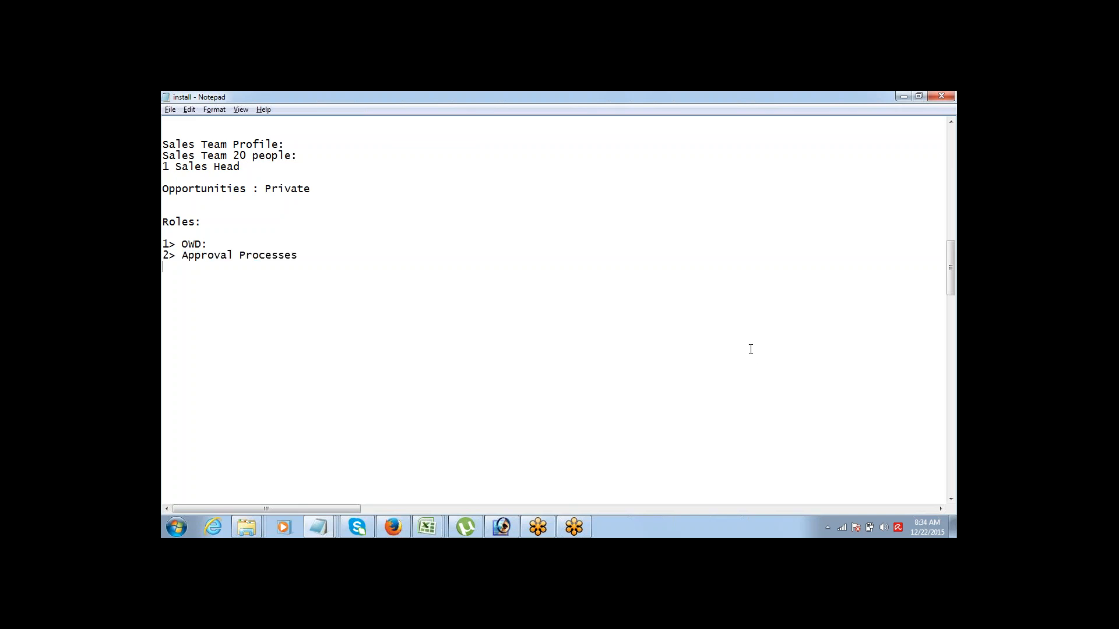
{"action": "key", "text": "Return"}
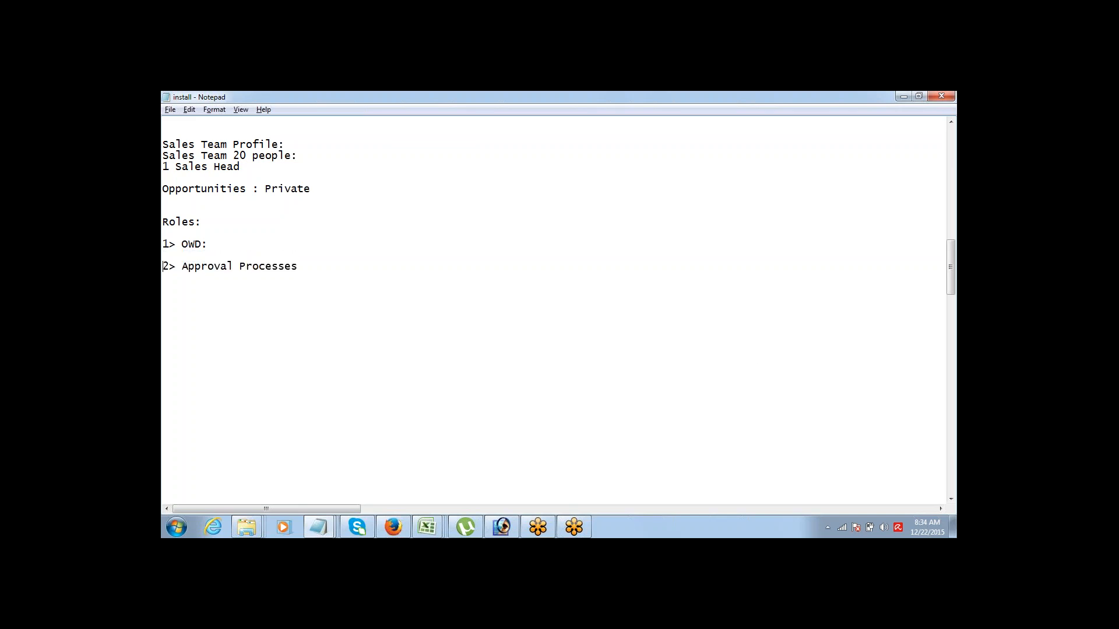
Step: Highlight the beginning of the "1> OWD:" line in the notes
{"action": "key", "text": "Up"}
{"action": "key", "text": "Up"}
{"action": "key", "text": "shift+Right"}
{"action": "key", "text": "shift+Right"}
{"action": "key", "text": "shift+Right"}
{"action": "key", "text": "shift+Right"}
{"action": "key", "text": "shift+Right"}
Step: Switch to Firefox, examine the organization-wide sharing defaults from the standard objects down to Other Settings, and return to Notepad
{"action": "left_click", "coordinate": [402, 530]}
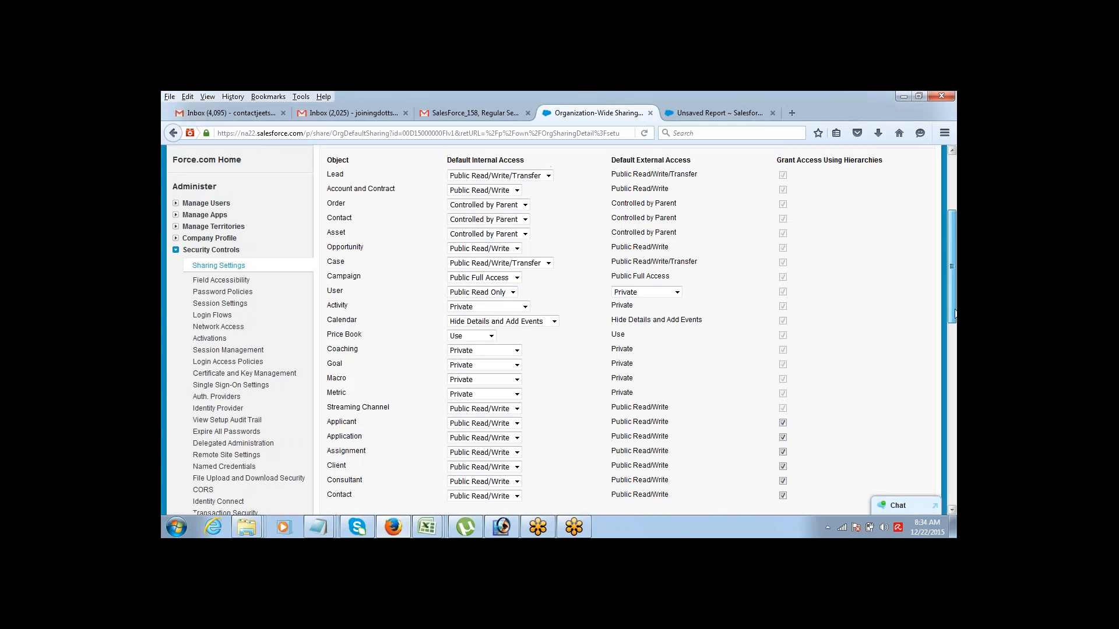
{"action": "left_click_drag", "start_coordinate": [955, 317], "coordinate": [954, 307]}
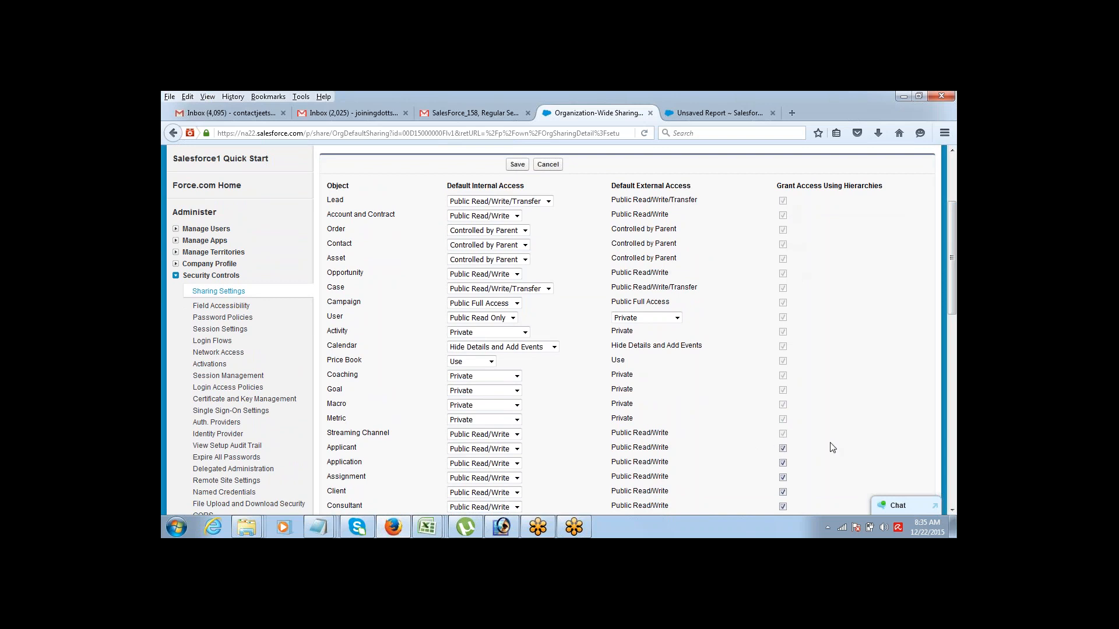
{"action": "left_click_drag", "start_coordinate": [955, 282], "coordinate": [955, 303]}
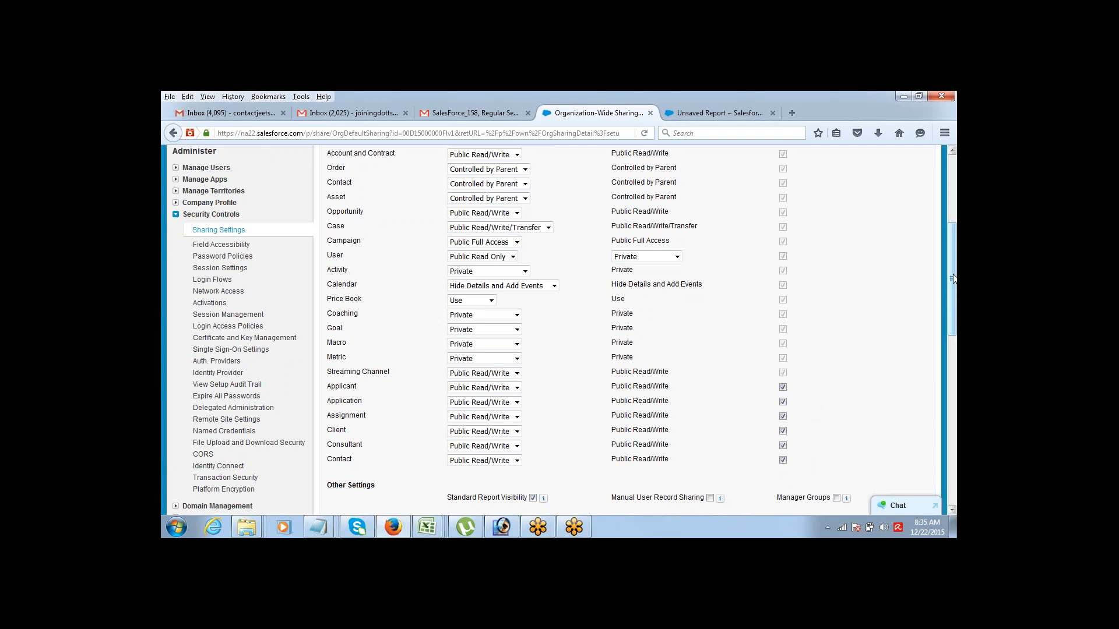
{"action": "scroll", "coordinate": [903, 291], "scroll_direction": "up", "scroll_amount": 2}
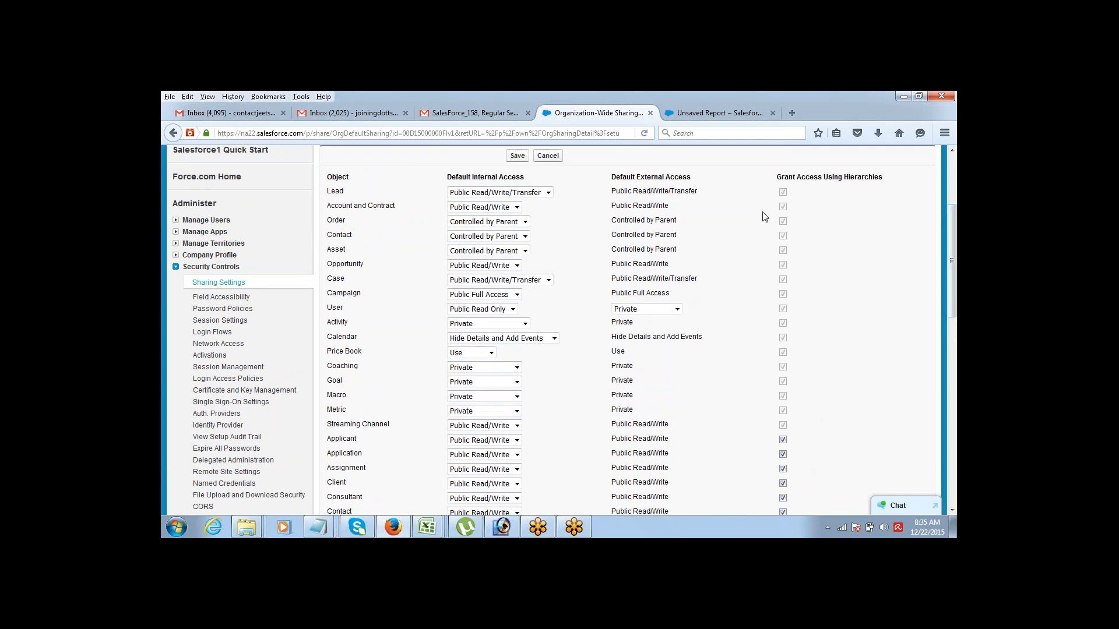
{"action": "left_click_drag", "start_coordinate": [953, 263], "coordinate": [954, 279]}
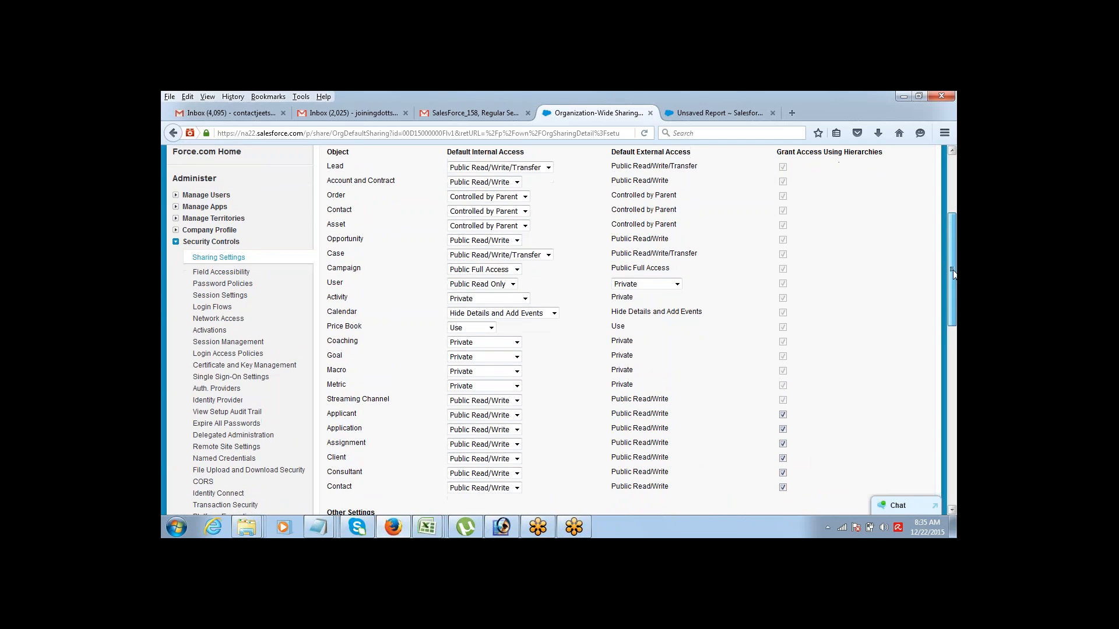
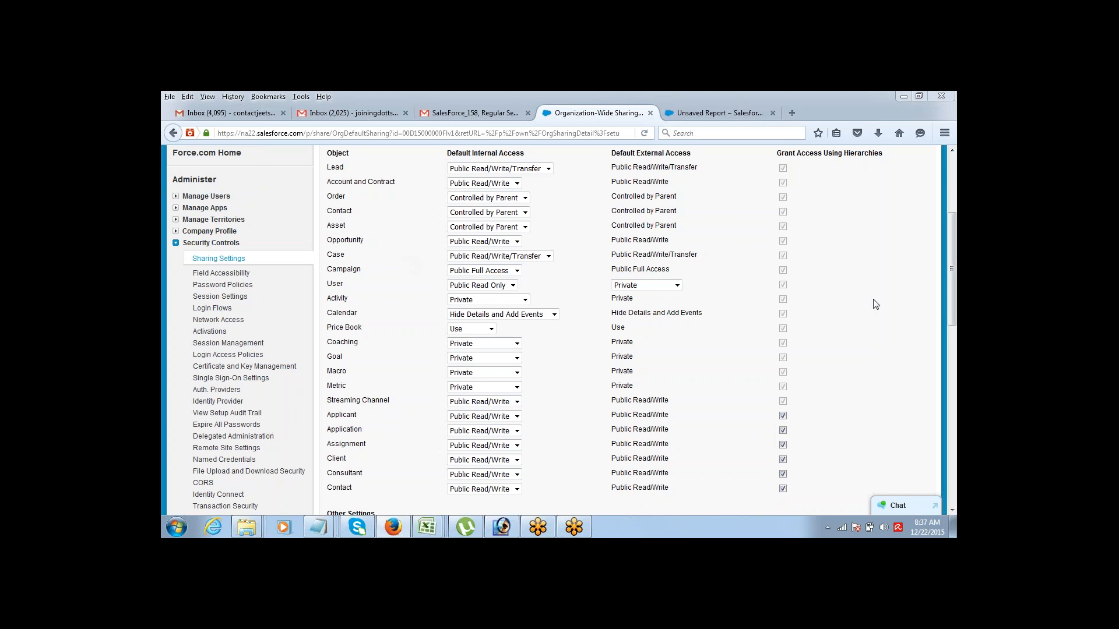
{"action": "mouse_move", "coordinate": [951, 269]}
{"action": "left_mouse_down"}
{"action": "mouse_move", "coordinate": [952, 220]}
{"action": "mouse_move", "coordinate": [951, 290]}
{"action": "left_mouse_up"}
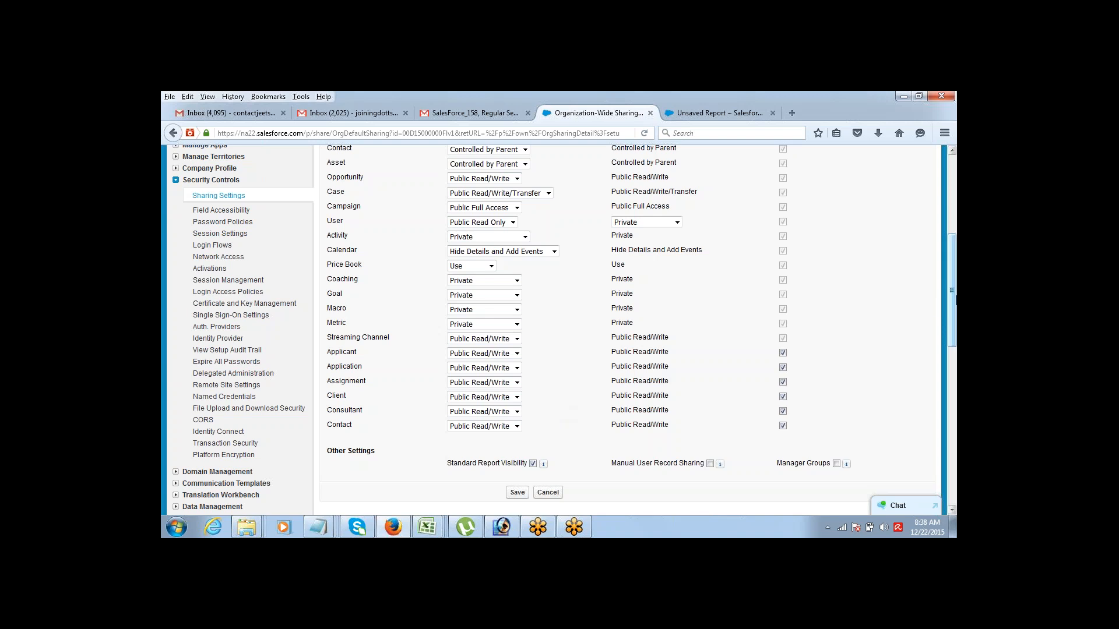
{"action": "left_click_drag", "start_coordinate": [955, 298], "coordinate": [953, 321]}
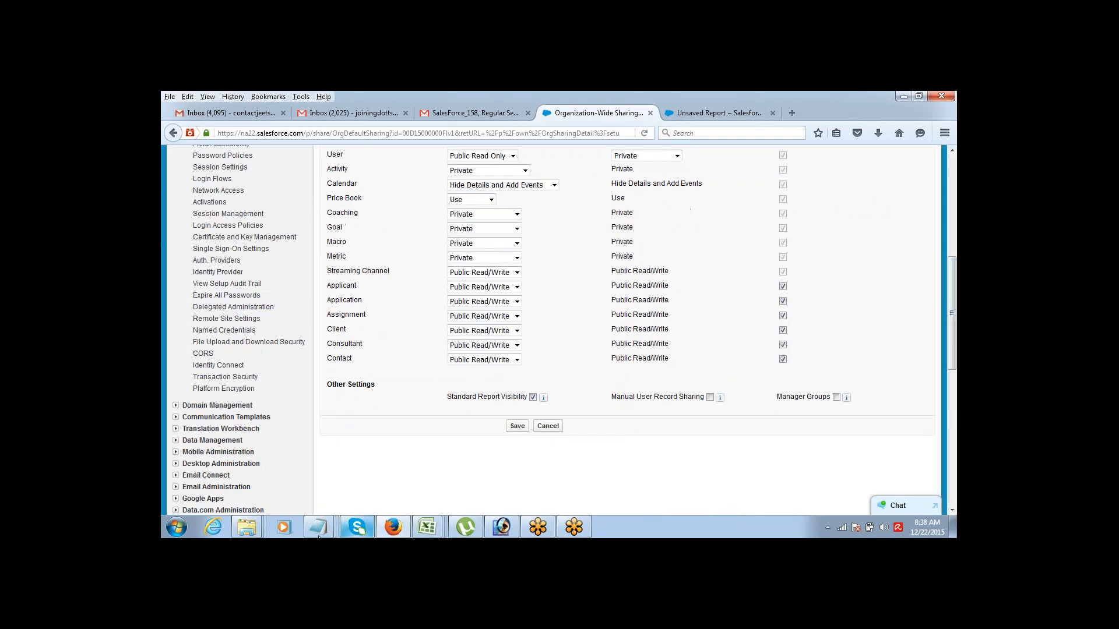
{"action": "left_click", "coordinate": [283, 527]}
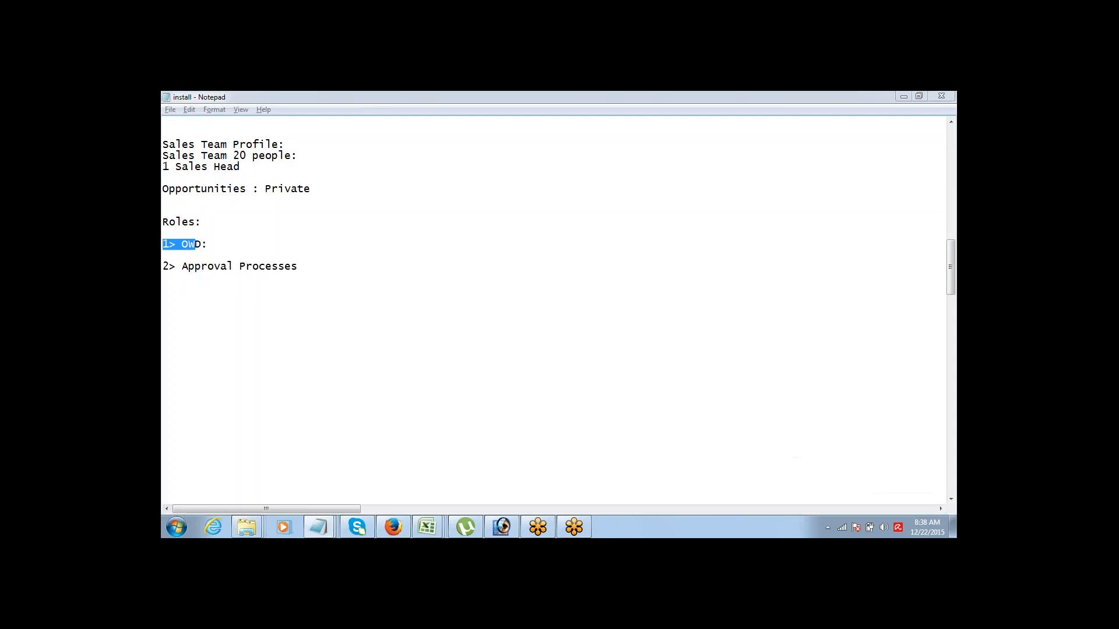
Step: Add the heading "Data Access:" below "2> Approval Processes" with the indented lines "Private" and "Public"
{"action": "left_click", "coordinate": [311, 270]}
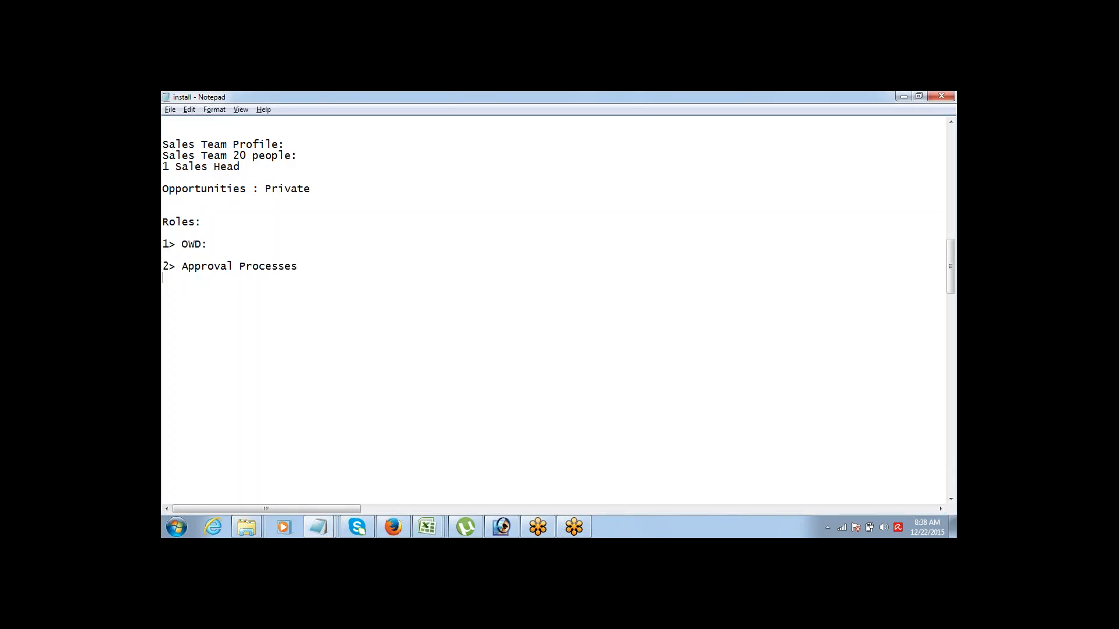
{"action": "key", "text": "Return"}
{"action": "key", "text": "Return"}
{"action": "type", "text": "Data Access:"}
{"action": "key", "text": "Return"}
{"action": "key", "text": "Tab"}
{"action": "type", "text": "Private"}
{"action": "key", "text": "Return"}
{"action": "key", "text": "Tab"}
{"action": "type", "text": "Public"}
Step: Move "Public" onto its own indented line above "Private" under the "Data Access:" heading
{"action": "key", "text": "ctrl+shift+Left"}
{"action": "key", "text": "ctrl+x"}
{"action": "key", "text": "Up"}
{"action": "key", "text": "Return"}
{"action": "key", "text": "Tab"}
{"action": "key", "text": "Up"}
{"action": "key", "text": "ctrl+v"}
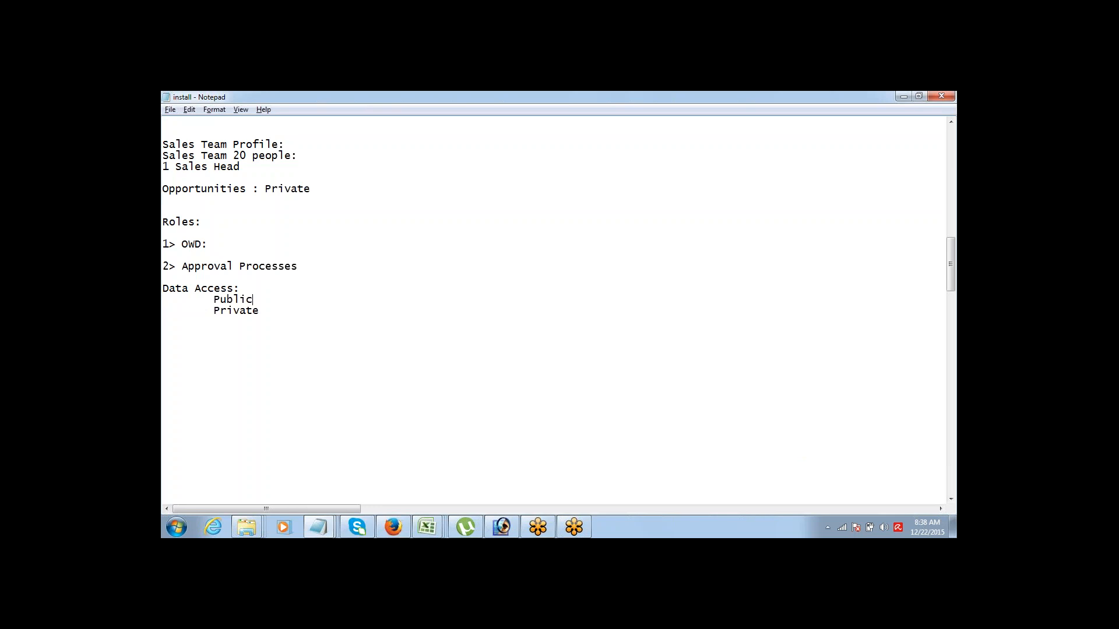
Step: Add the indented lines "1> Hierarchy" and "2> Sharing Rules" below "Private"
{"action": "key", "text": "Down"}
{"action": "type", "text": "1>"}
{"action": "type", "text": "Hierarchy"}
{"action": "double_click", "coordinate": [236, 311]}
{"action": "left_click", "coordinate": [215, 322]}
{"action": "double_click", "coordinate": [288, 322]}
{"action": "left_click", "coordinate": [233, 310]}
{"action": "double_click", "coordinate": [236, 311]}
{"action": "left_click", "coordinate": [214, 322]}
{"action": "type", "text": "2>"}
{"action": "type", "text": "Sharing Rules"}
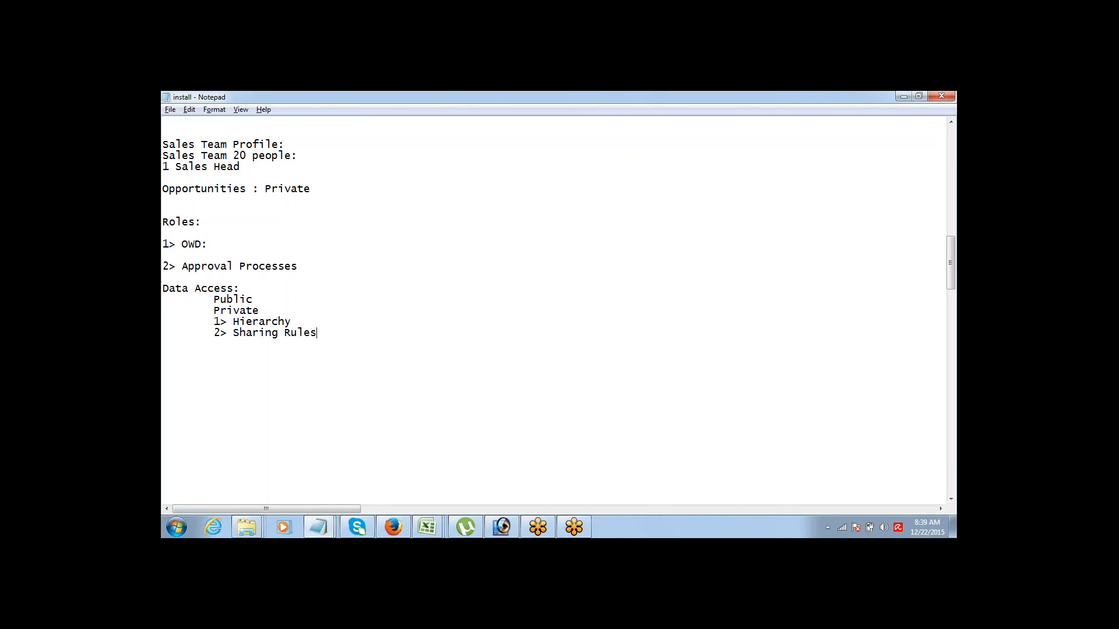
Step: Append "- For Managers" to the Hierarchy line and "- For Everyone ELse" to the Sharing Rules line
{"action": "left_click", "coordinate": [300, 320]}
{"action": "type", "text": "- For Ma"}
{"action": "type", "text": "nagers \t2> Sharing Rules - "}
{"action": "type", "text": "For Every"}
{"action": "type", "text": "one ELse"}
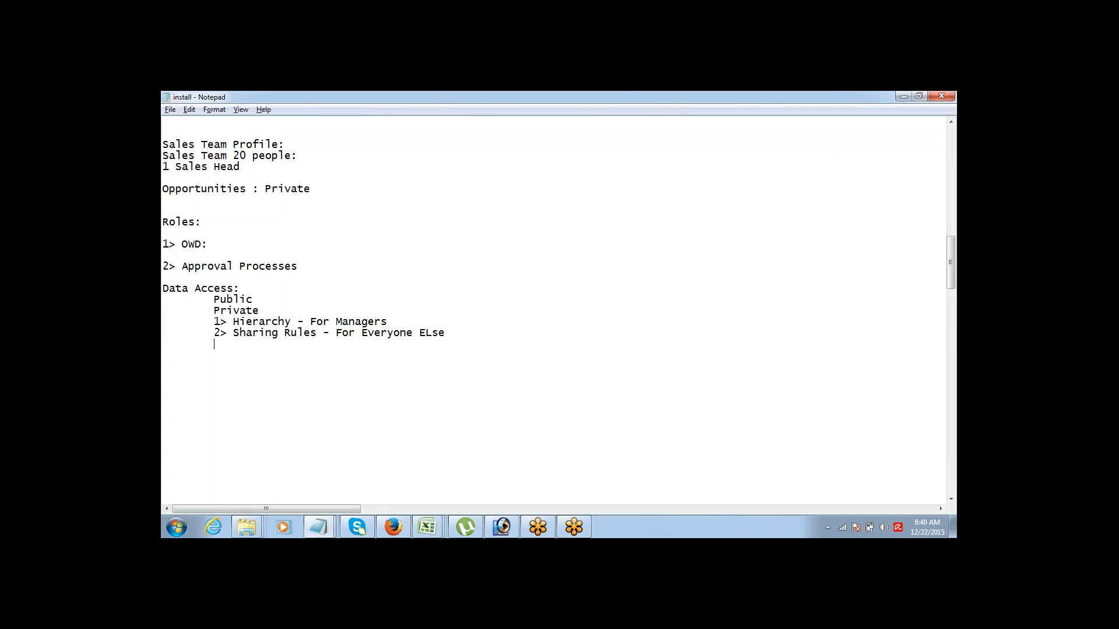
Step: Add "3> Admin Permissions - For People who need access to all Data" with the indented line "View All & Modify All" beneath it
{"action": "type", "text": "3> Admin Permissions"}
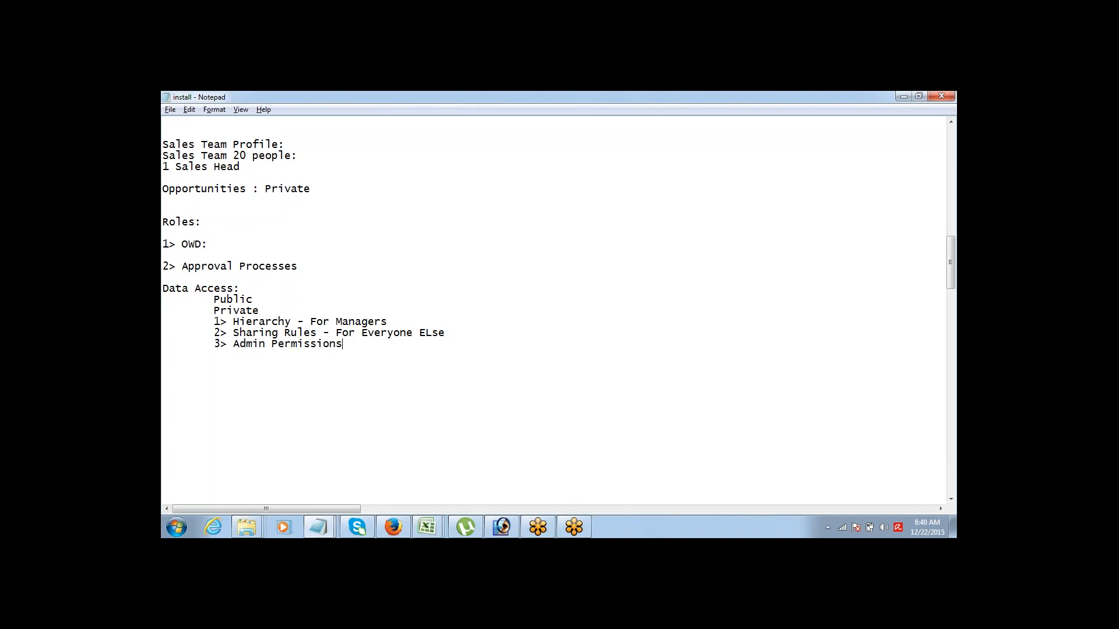
{"action": "type", "text": " - For People who need acce"}
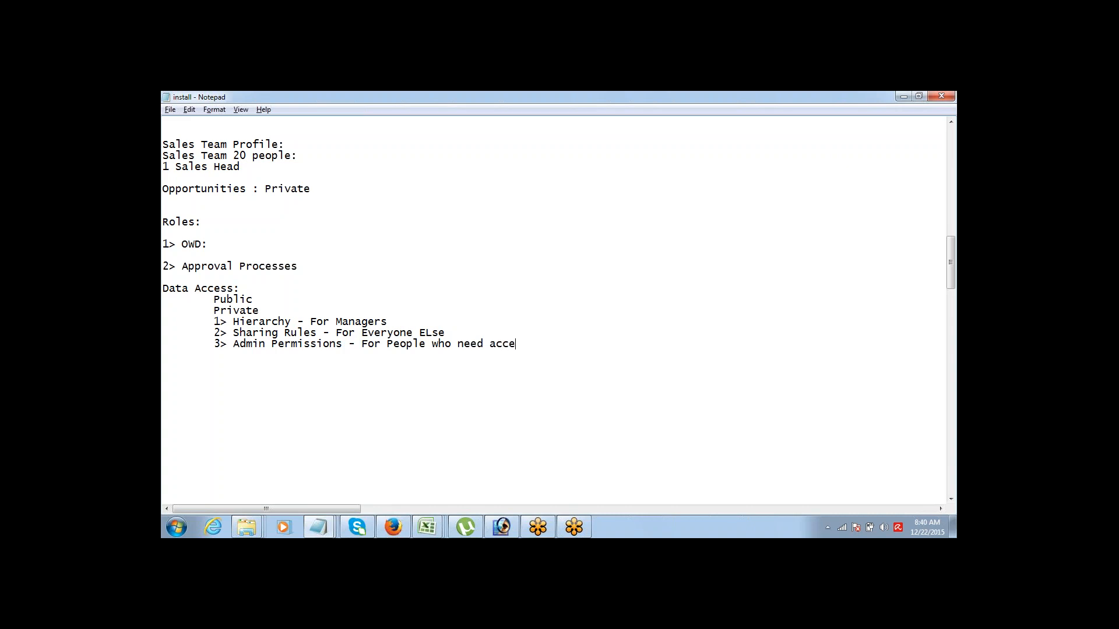
{"action": "type", "text": "ss to all Data"}
{"action": "type", "text": "View ALl "}
{"action": "type", "text": "& "}
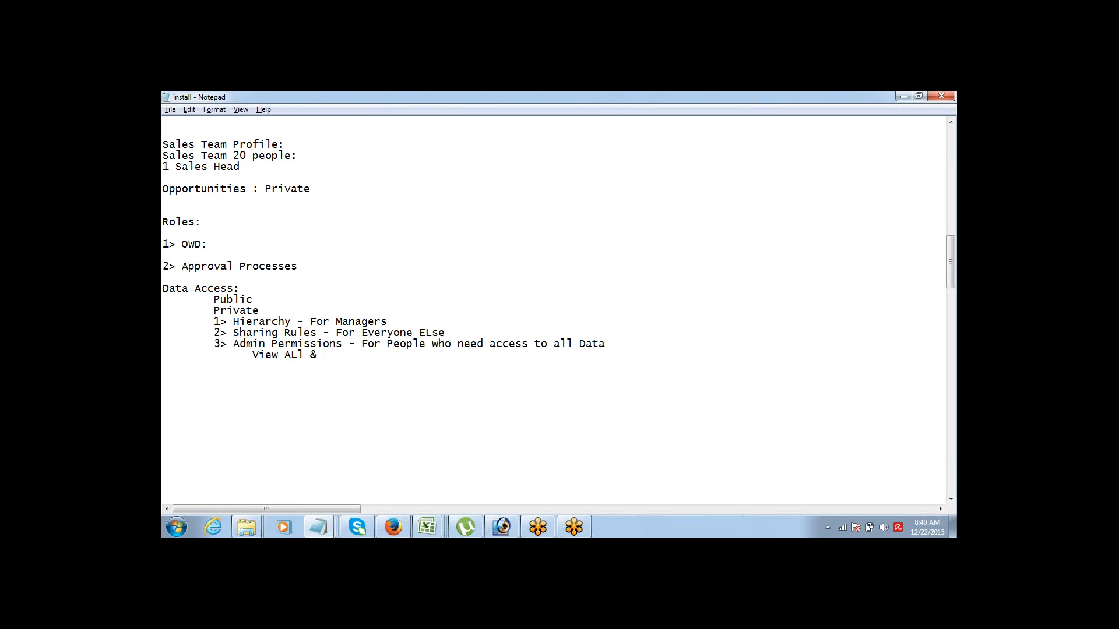
{"action": "type", "text": "Modify All"}
{"action": "key", "text": "BackSpace"}
{"action": "type", "text": "ll"}
Step: Review the Data Access notes, highlighting the whole block and the individual Hierarchy and Sharing Rules lines
{"action": "left_click_drag", "start_coordinate": [163, 288], "coordinate": [274, 358]}
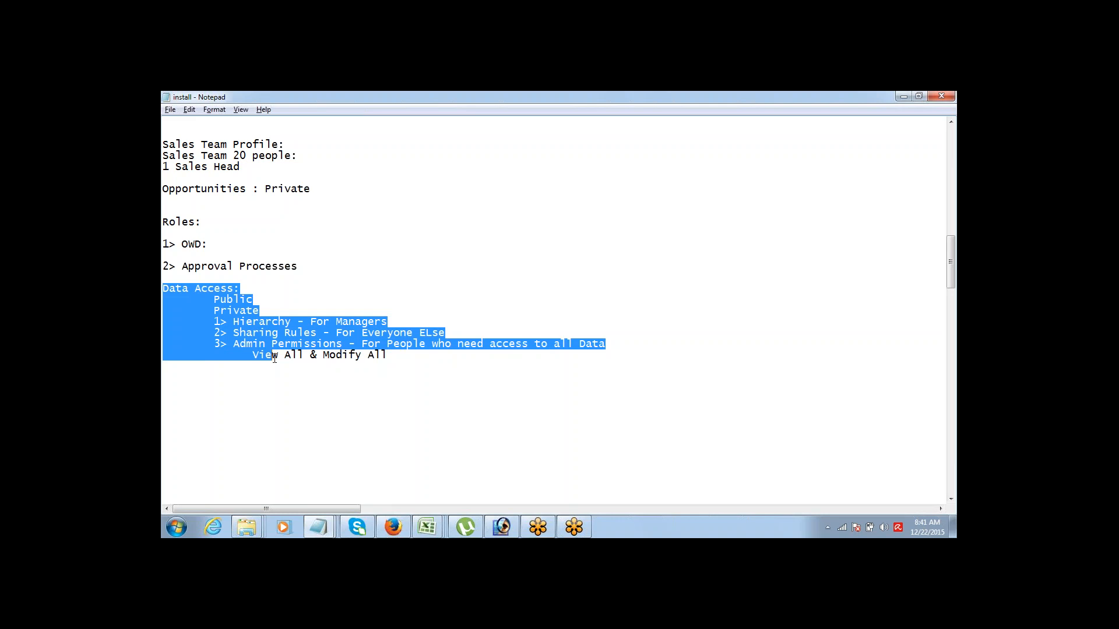
{"action": "key", "text": "Down"}
{"action": "key", "text": "Down"}
{"action": "key", "text": "Up"}
{"action": "key", "text": "Up"}
{"action": "key", "text": "Up"}
{"action": "key", "text": "Up"}
{"action": "key", "text": "Up"}
{"action": "key", "text": "Up"}
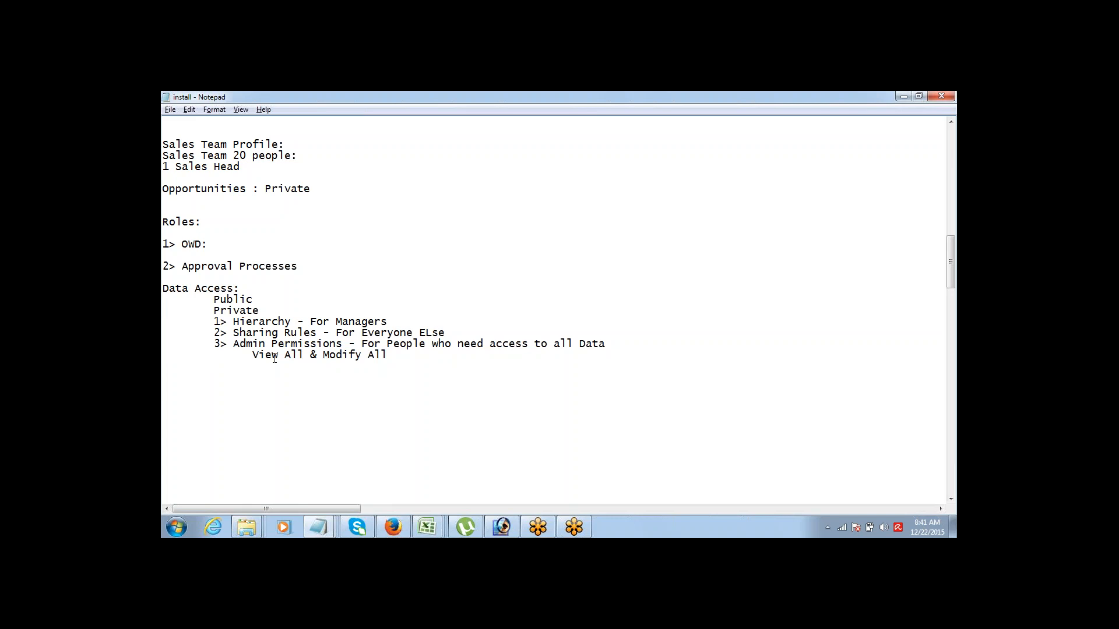
{"action": "key", "text": "Down"}
{"action": "key", "text": "shift+Down"}
{"action": "key", "text": "Right"}
{"action": "key", "text": "shift+Down"}
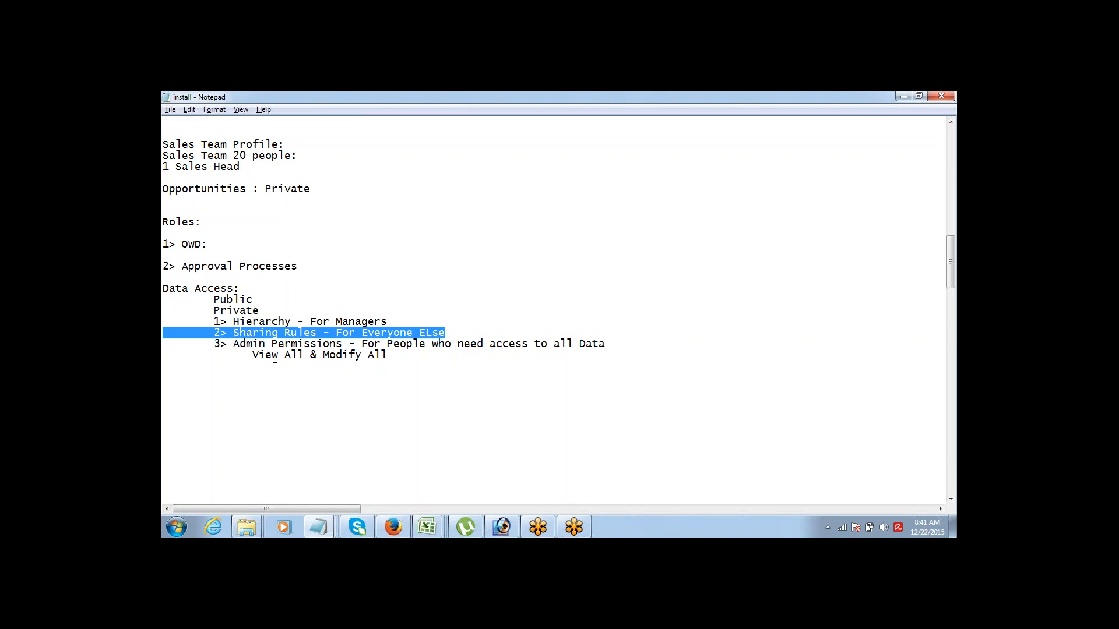
Step: Highlight the Admin Permissions line together with the View All & Modify All line in the Data Access notes
{"action": "key", "text": "Right"}
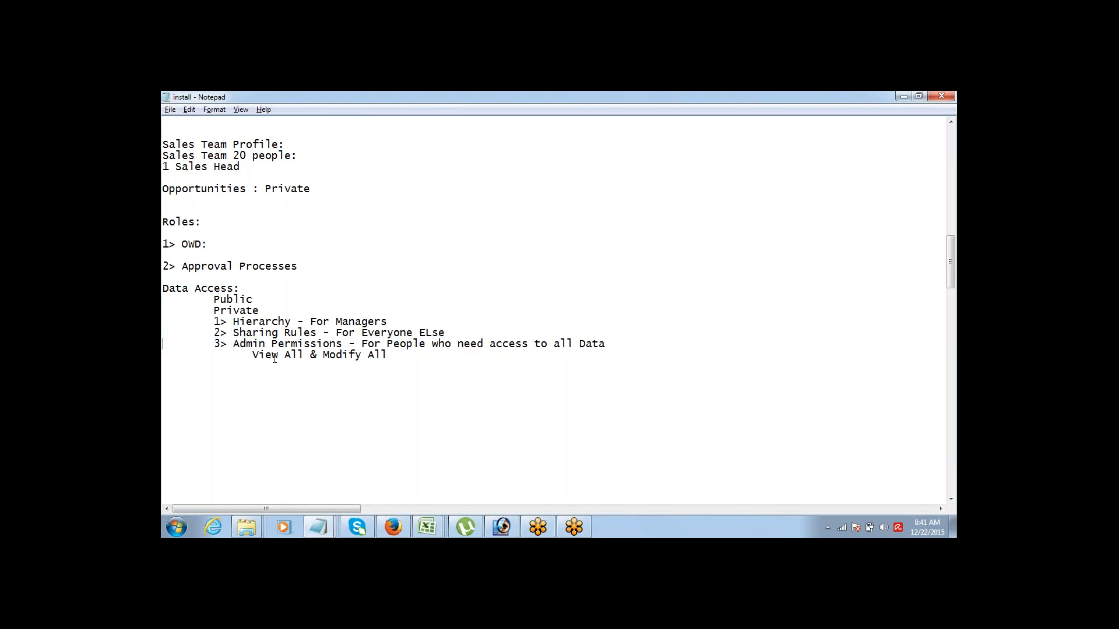
{"action": "key", "text": "shift+Down"}
{"action": "key", "text": "shift+Down"}
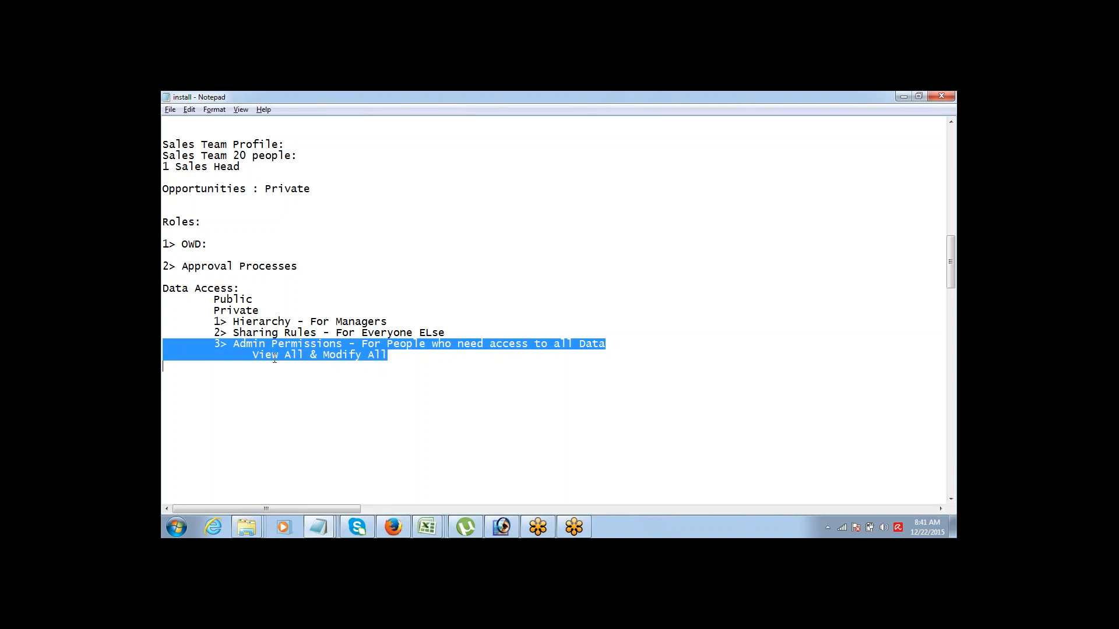
{"action": "key", "text": "Down"}
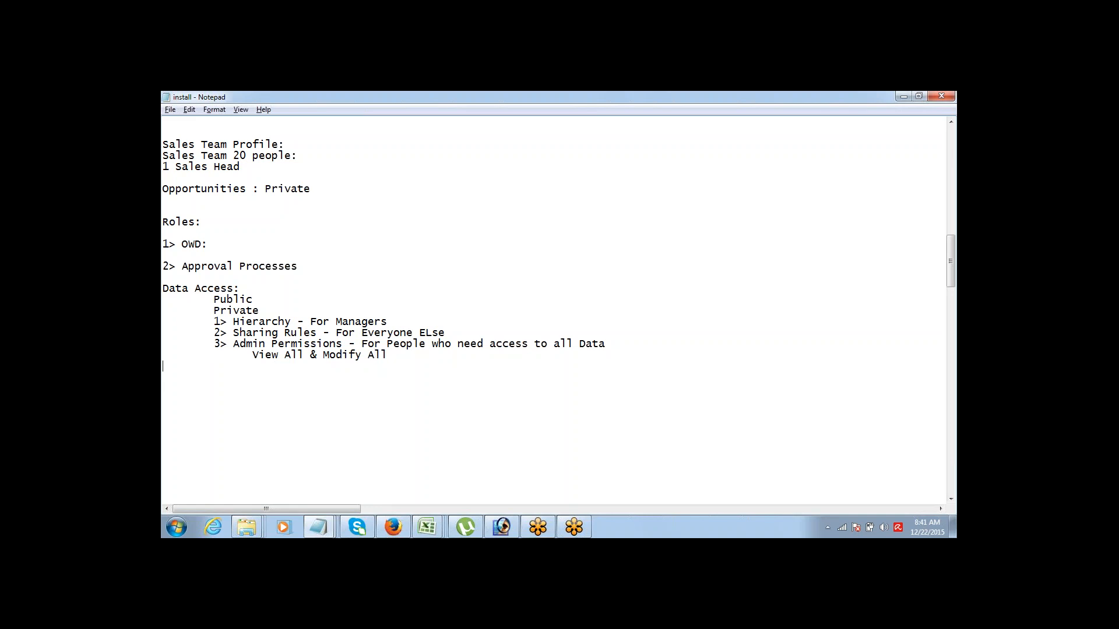
Step: Insert a long run of blank lines below the Data Access notes to get an empty writing area
{"action": "key", "text": "Return"}
{"action": "key", "text": "Return"}
{"action": "key", "text": "Return"}
{"action": "key", "text": "Return"}
{"action": "key", "text": "Return"}
{"action": "key", "text": "Return"}
{"action": "key", "text": "Return"}
{"action": "key", "text": "Return"}
{"action": "key", "text": "Return"}
{"action": "key", "text": "Return"}
{"action": "key", "text": "Return"}
{"action": "key", "text": "Return"}
{"action": "key", "text": "Return"}
{"action": "key", "text": "Return"}
{"action": "key", "text": "Return"}
{"action": "key", "text": "Return"}
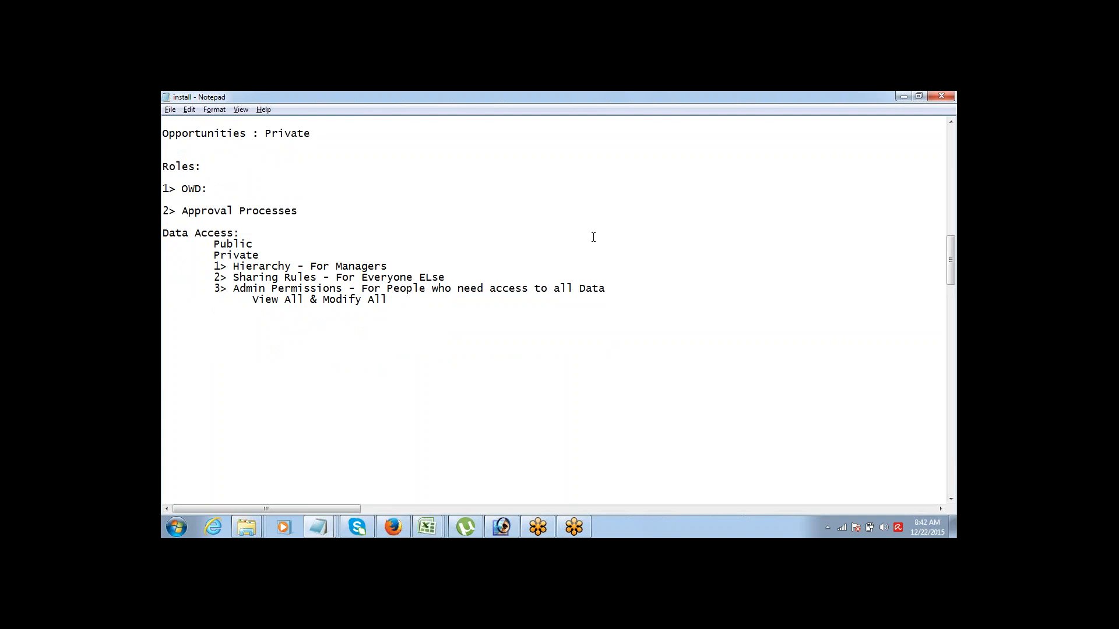
{"action": "left_click", "coordinate": [732, 100]}
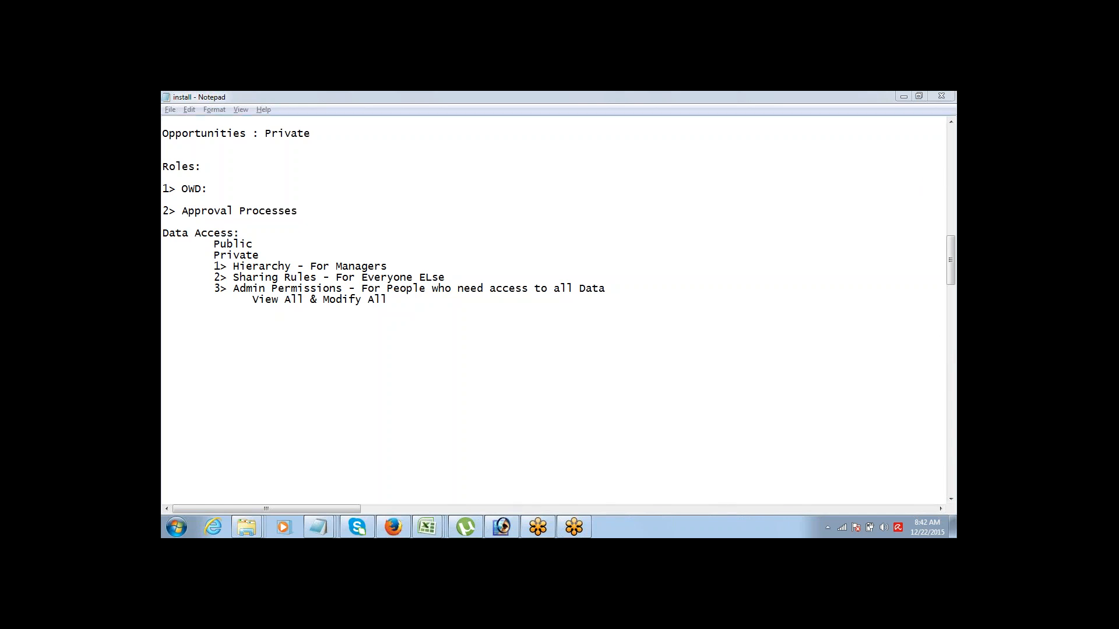
{"action": "left_click", "coordinate": [406, 308]}
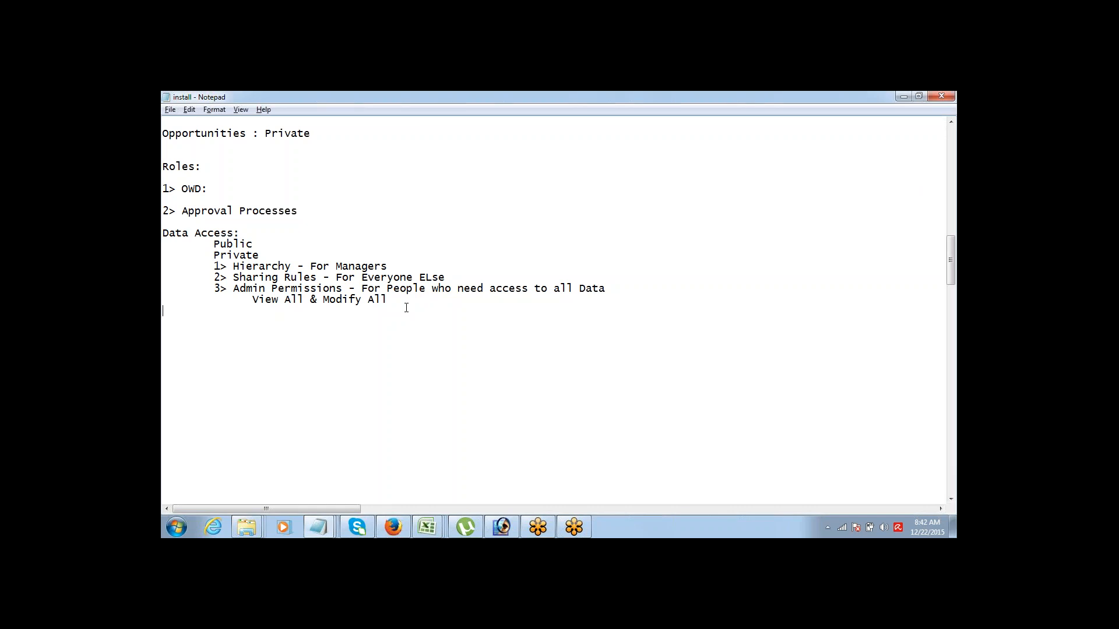
{"action": "key", "text": "Return"}
{"action": "key", "text": "Return"}
{"action": "key", "text": "Return"}
{"action": "key", "text": "Return"}
{"action": "key", "text": "Return"}
{"action": "key", "text": "Return"}
{"action": "key", "text": "Return"}
{"action": "key", "text": "Return"}
{"action": "key", "text": "Return"}
{"action": "key", "text": "Return"}
{"action": "key", "text": "Return"}
{"action": "key", "text": "Return"}
{"action": "key", "text": "Return"}
{"action": "key", "text": "Return"}
{"action": "key", "text": "Return"}
{"action": "key", "text": "Return"}
{"action": "key", "text": "Return"}
{"action": "key", "text": "Return"}
{"action": "key", "text": "Return"}
{"action": "key", "text": "Return"}
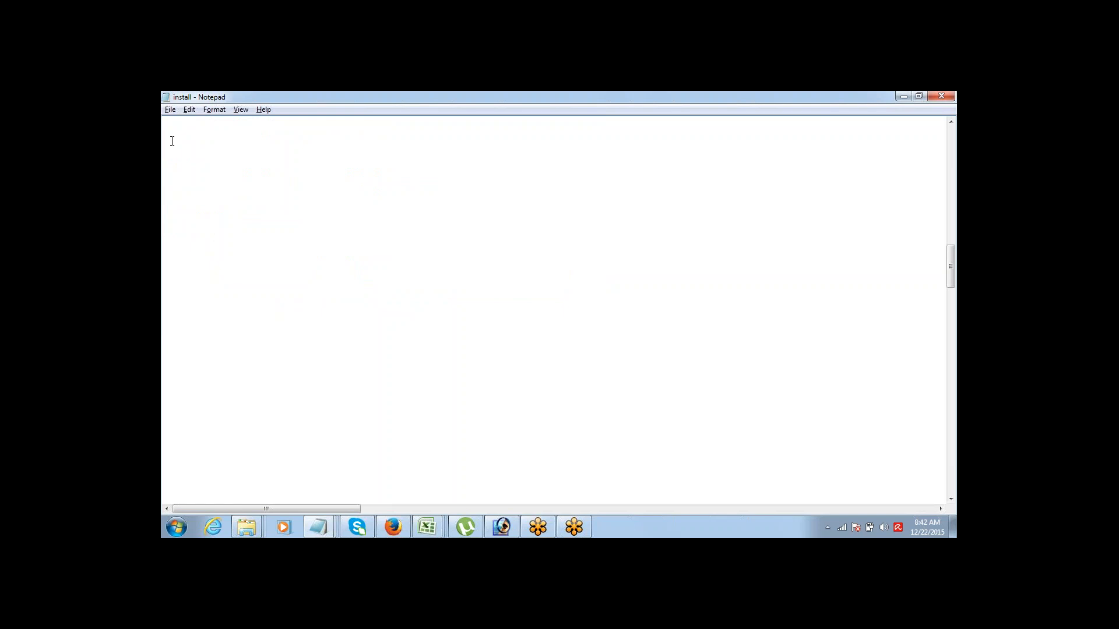
Step: Write the heading "UI Customization:" with the line "Page Layout-" beneath it
{"action": "type", "text": "UI Custom"}
{"action": "type", "text": "ization"}
{"action": "type", "text": ": "}
{"action": "type", "text": "Page L"}
{"action": "type", "text": "ayout"}
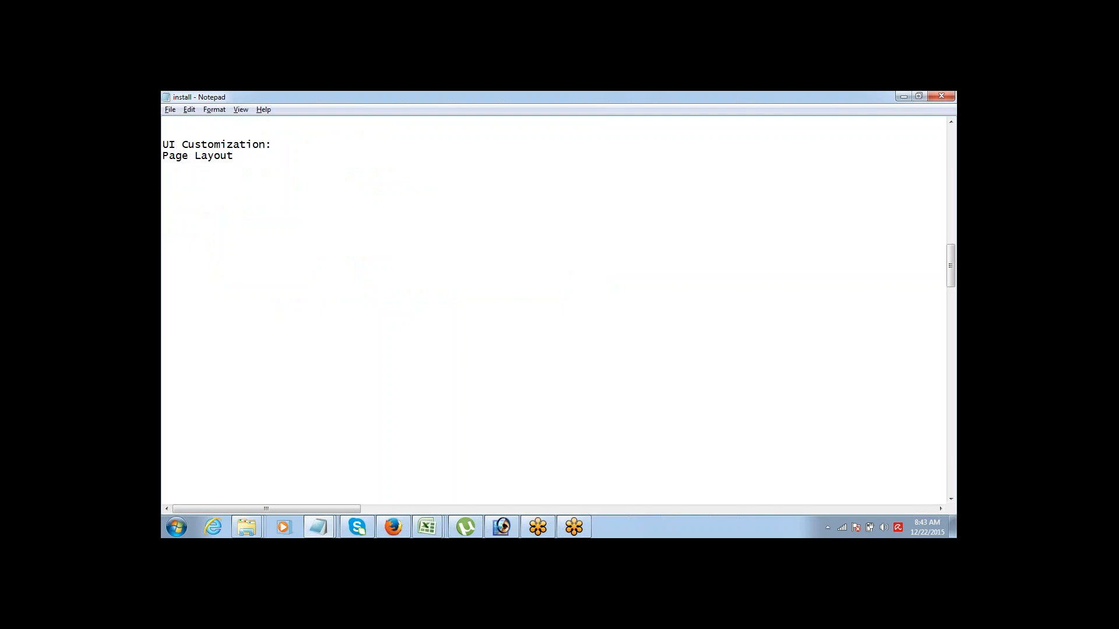
{"action": "type", "text": "-"}
Step: Switch to Salesforce in Firefox, change to the Recruitment Manager app and start a new applicant record
{"action": "mouse_move", "coordinate": [392, 517]}
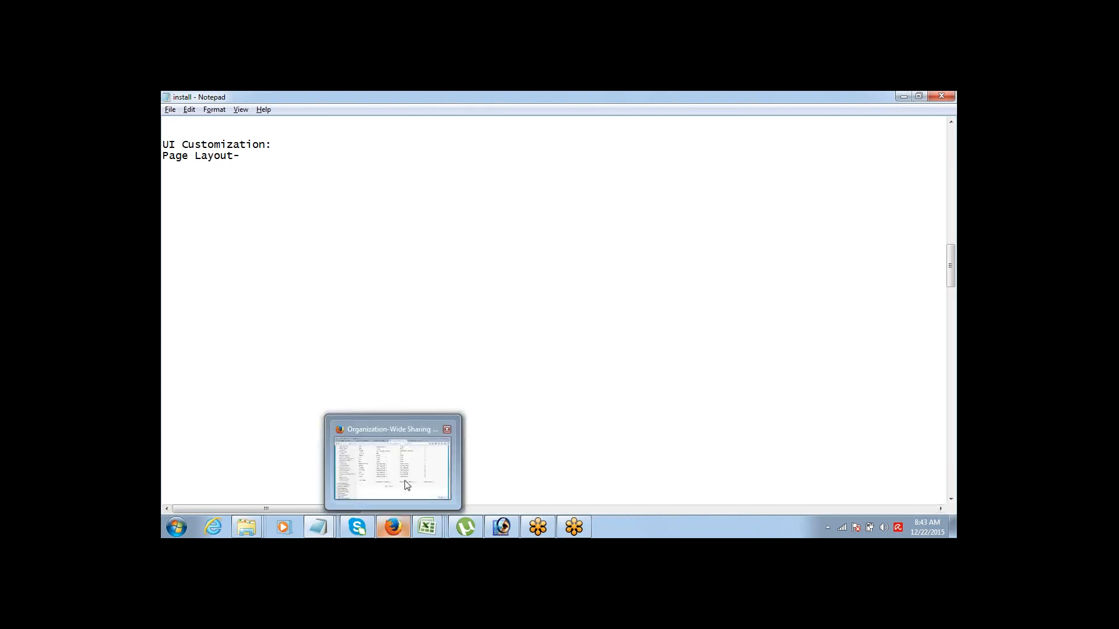
{"action": "left_click", "coordinate": [407, 485]}
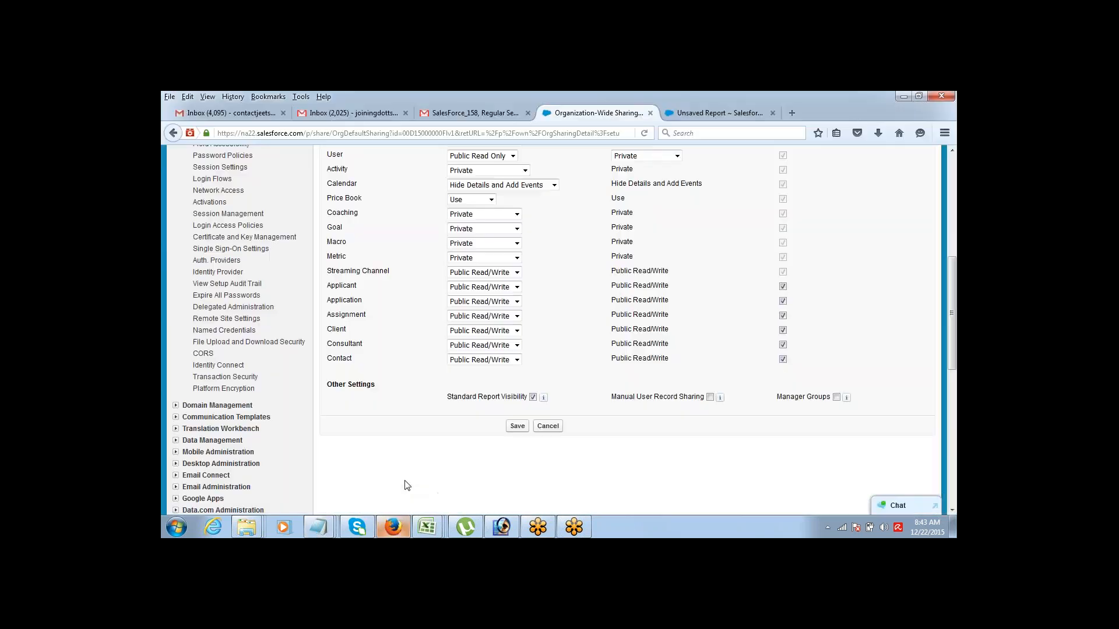
{"action": "left_click", "coordinate": [949, 153]}
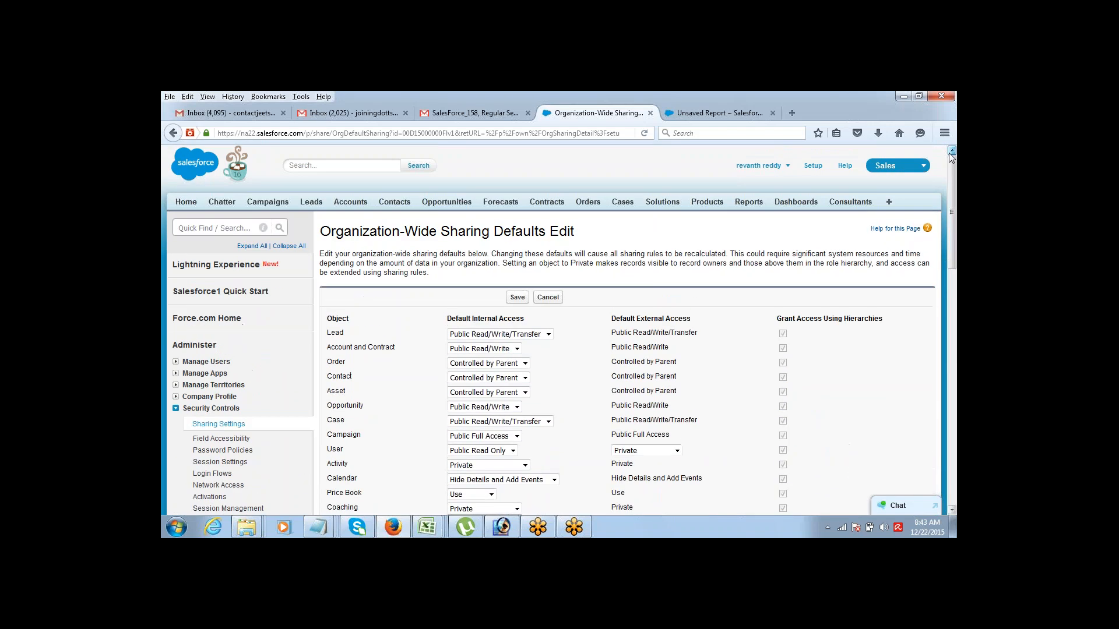
{"action": "left_click", "coordinate": [900, 166]}
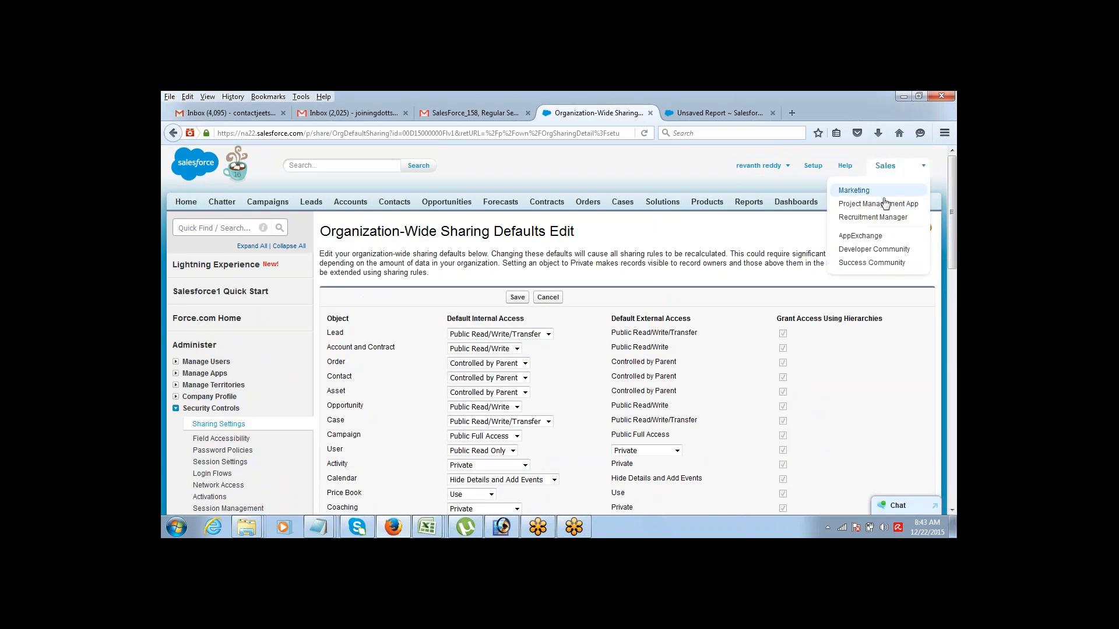
{"action": "left_click", "coordinate": [877, 218]}
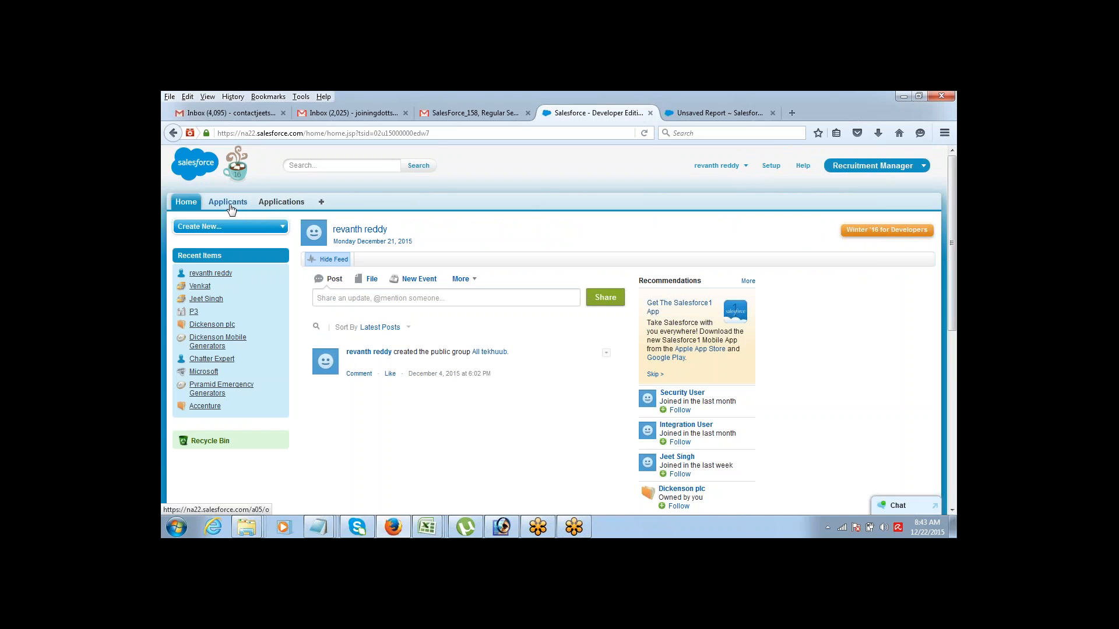
{"action": "left_click", "coordinate": [230, 207]}
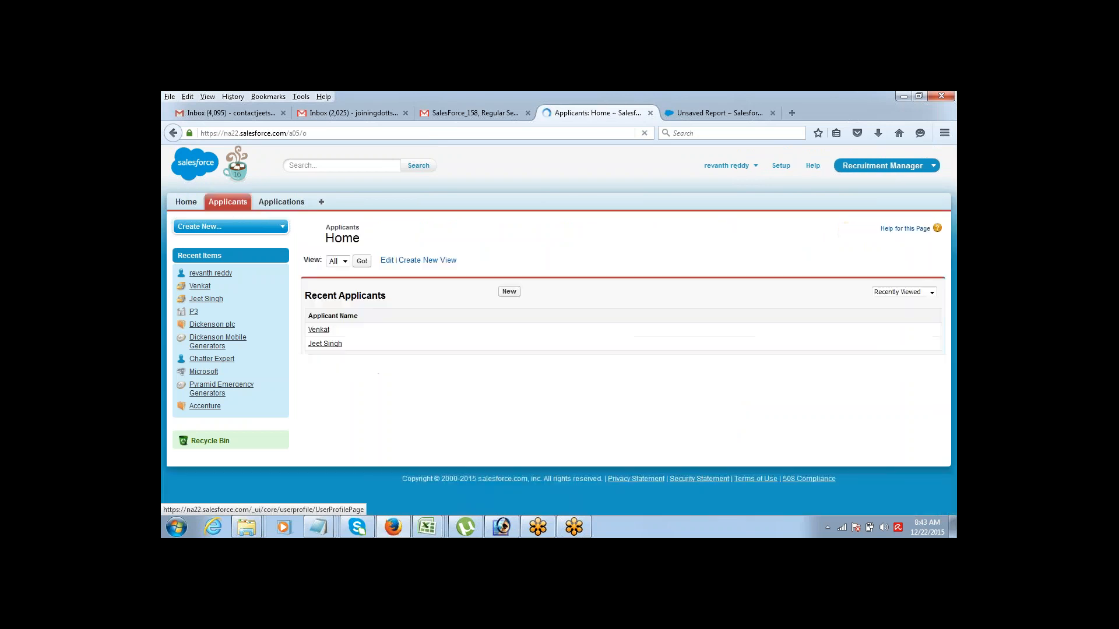
{"action": "left_click", "coordinate": [510, 292]}
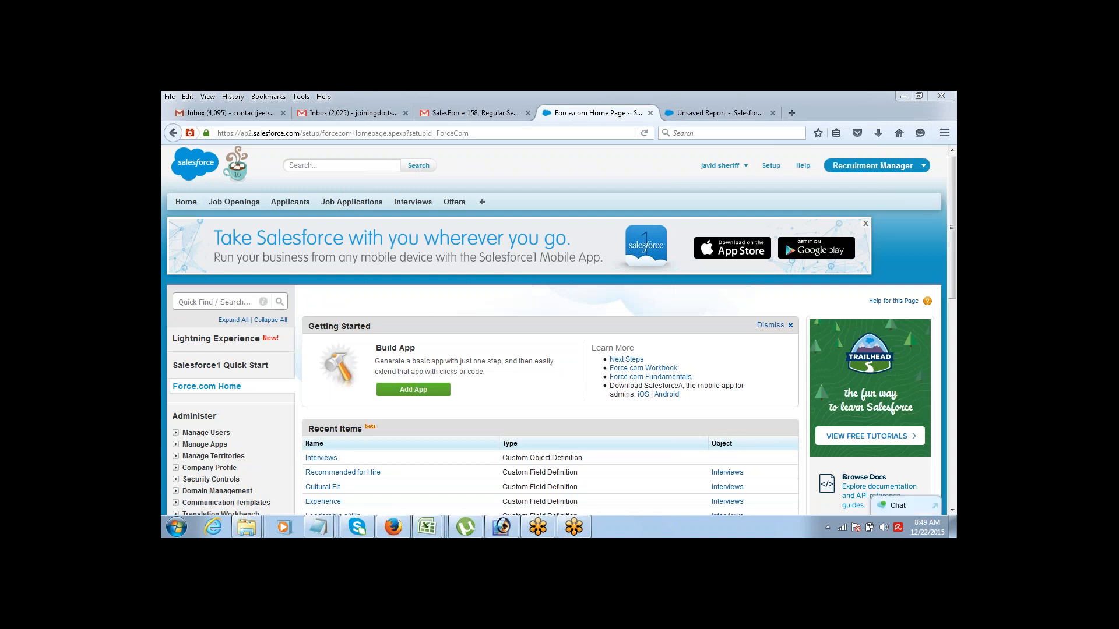
Step: Dismiss the mobile app banner and open the applicant record abcd
{"action": "left_click", "coordinate": [866, 224]}
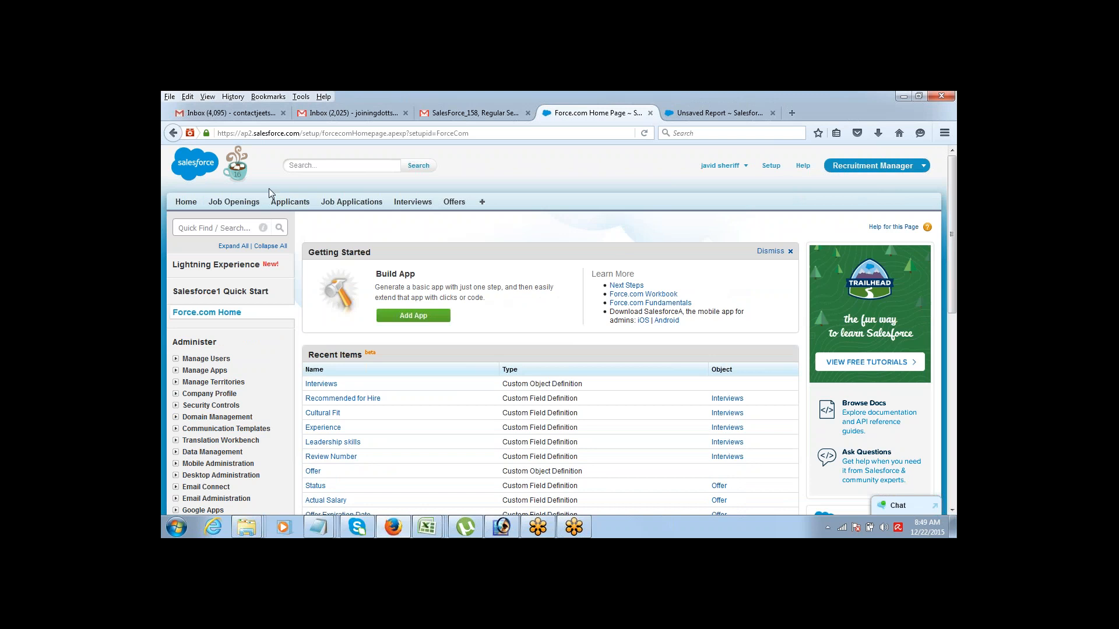
{"action": "left_click", "coordinate": [290, 202]}
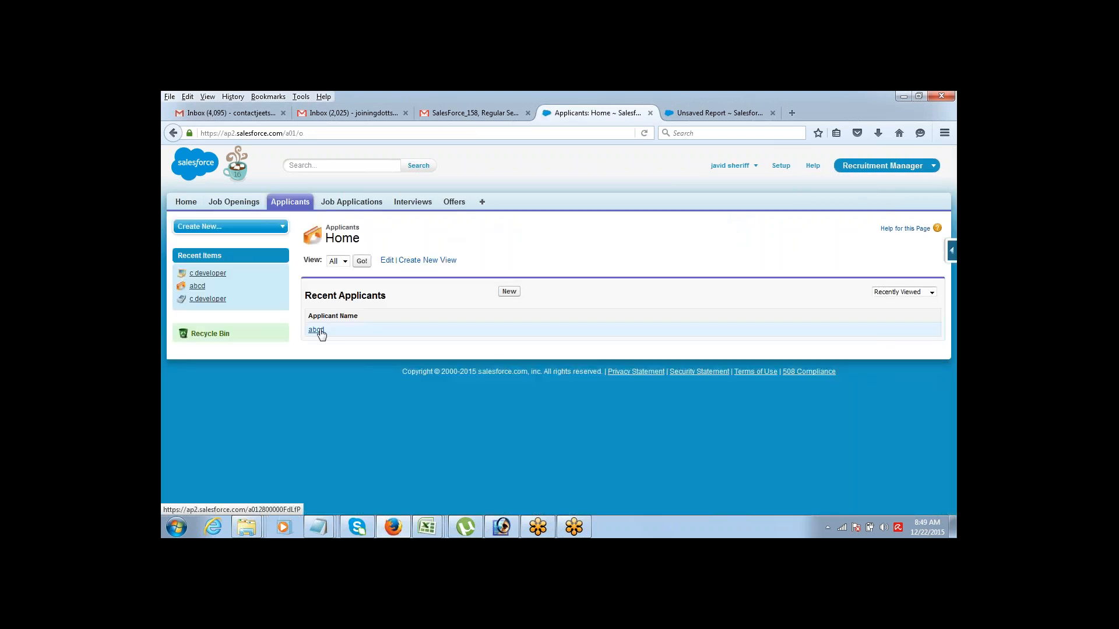
{"action": "left_click", "coordinate": [318, 331]}
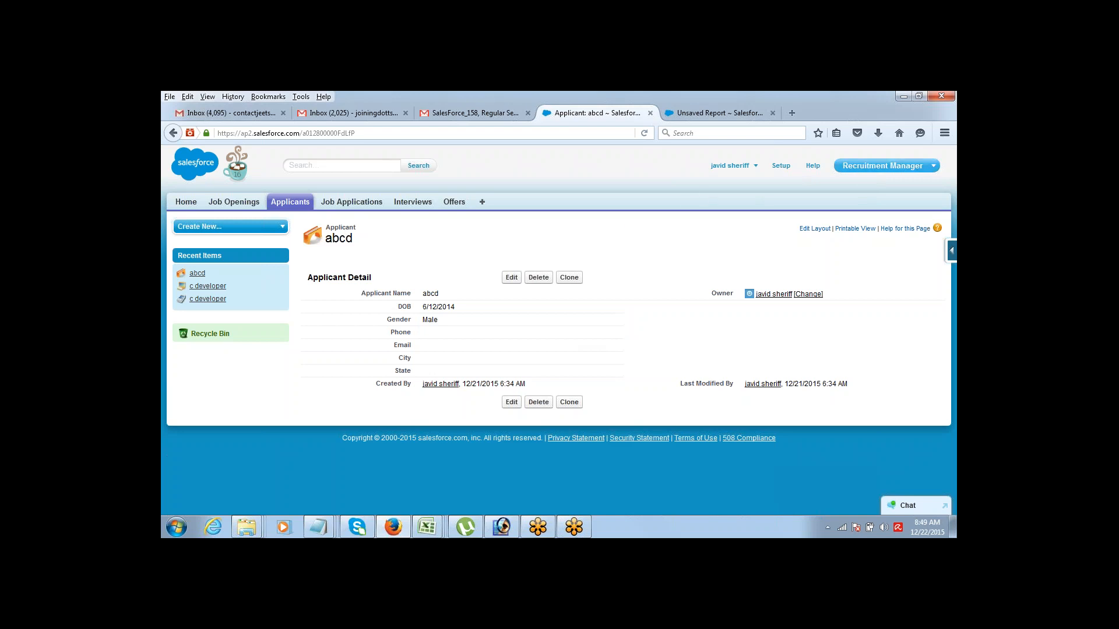
Step: Switch to the Sales app and display the All Accounts list view
{"action": "left_click", "coordinate": [849, 166]}
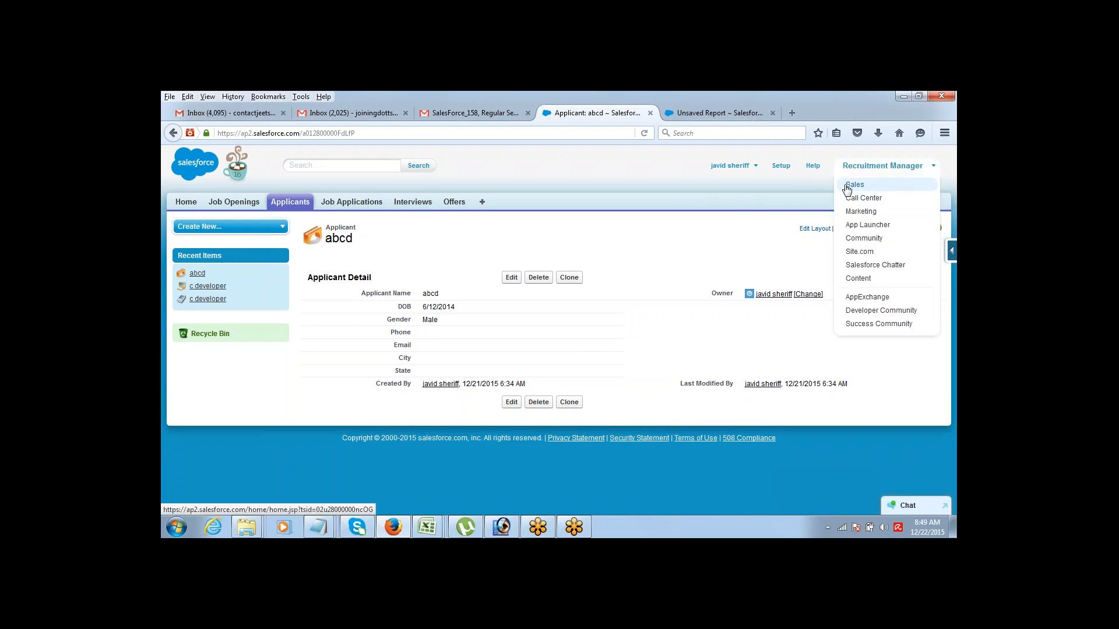
{"action": "left_click", "coordinate": [848, 186]}
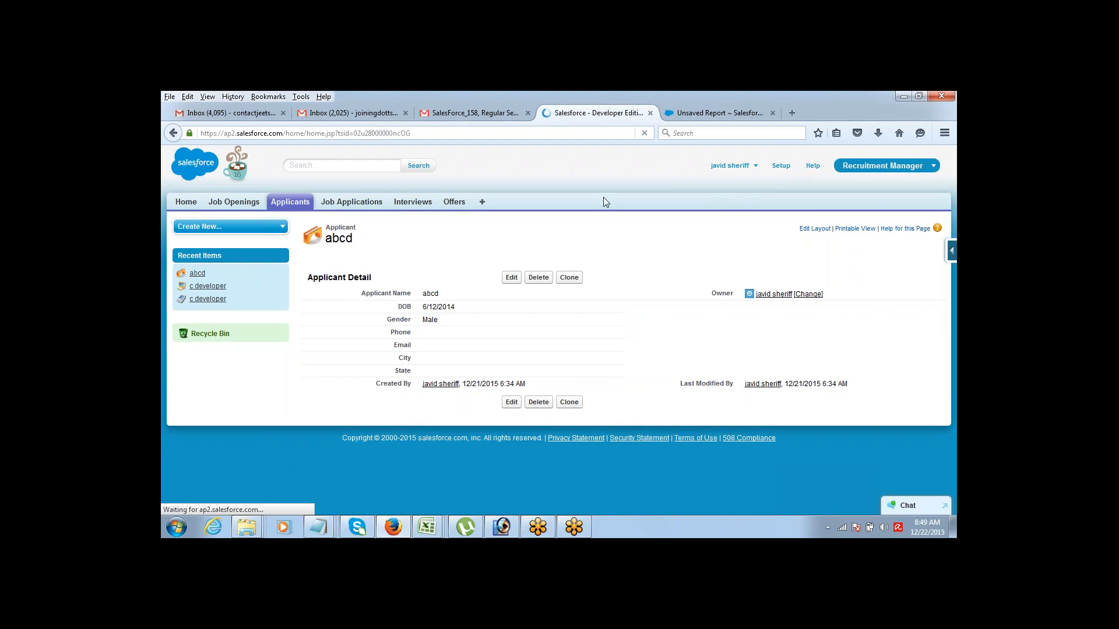
{"action": "left_click", "coordinate": [359, 203]}
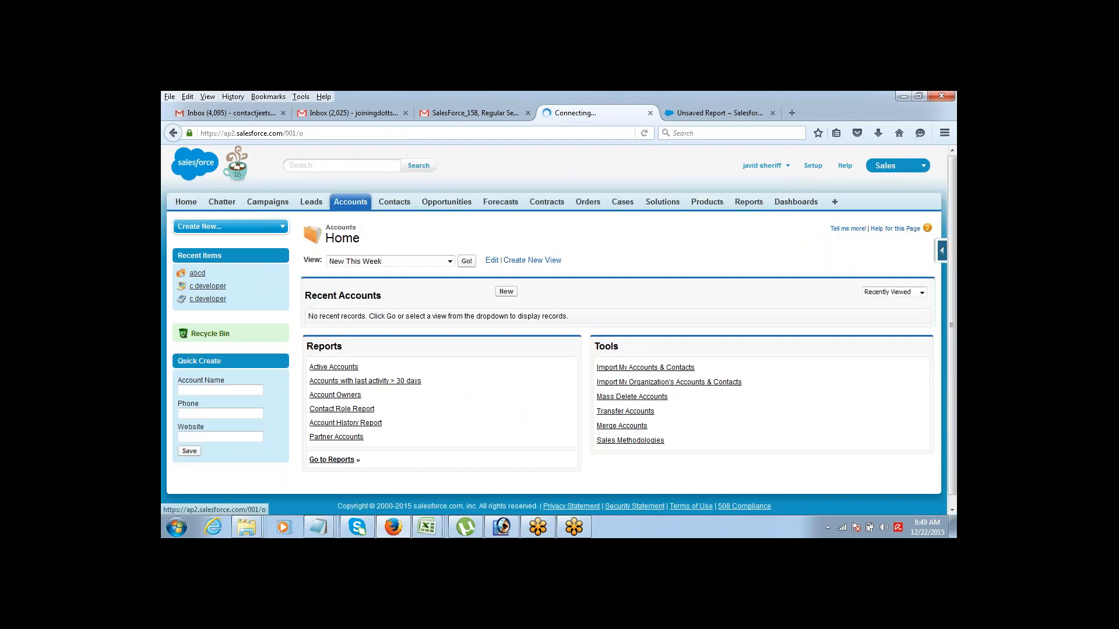
{"action": "left_click", "coordinate": [391, 262]}
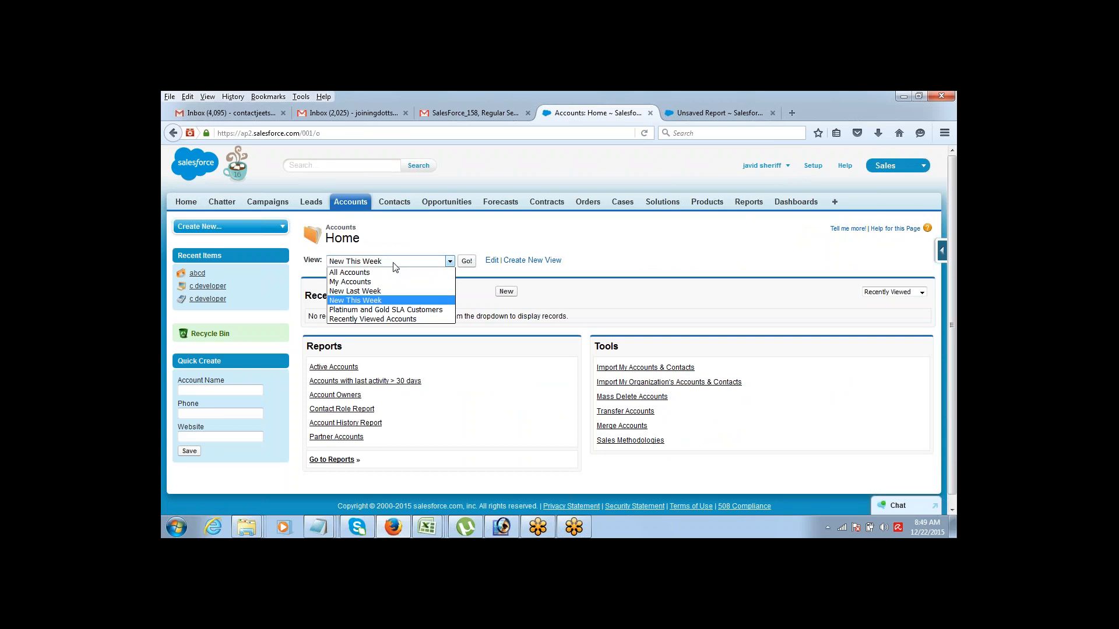
{"action": "left_click", "coordinate": [393, 272]}
{"action": "left_click", "coordinate": [469, 265]}
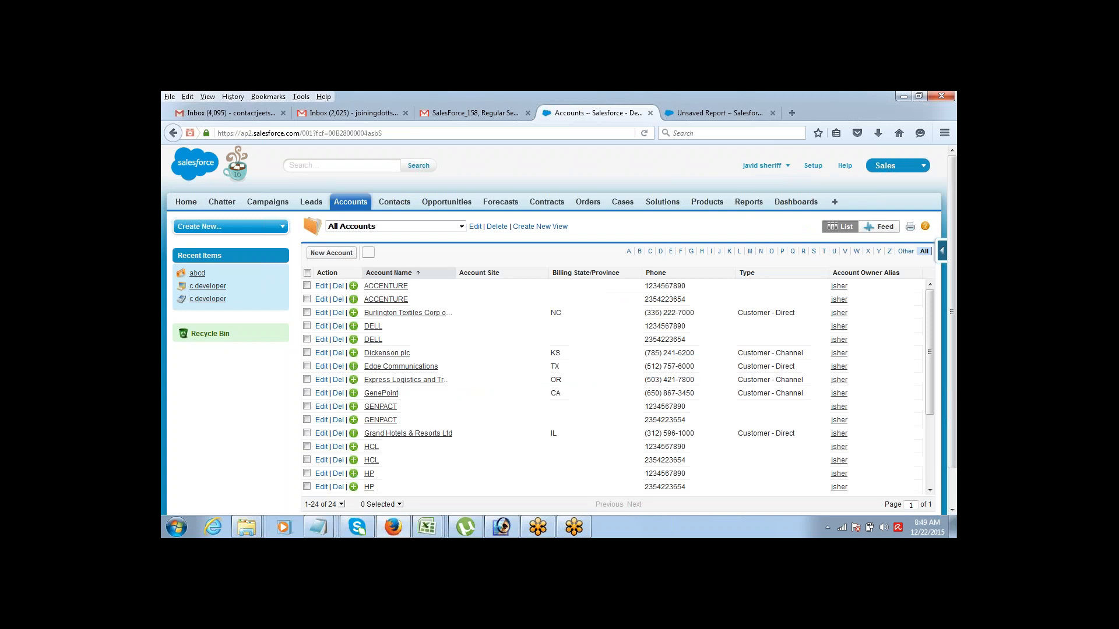
Step: Open the Burlington Textiles account and examine the layout of its detail fields and related lists
{"action": "left_click", "coordinate": [404, 314]}
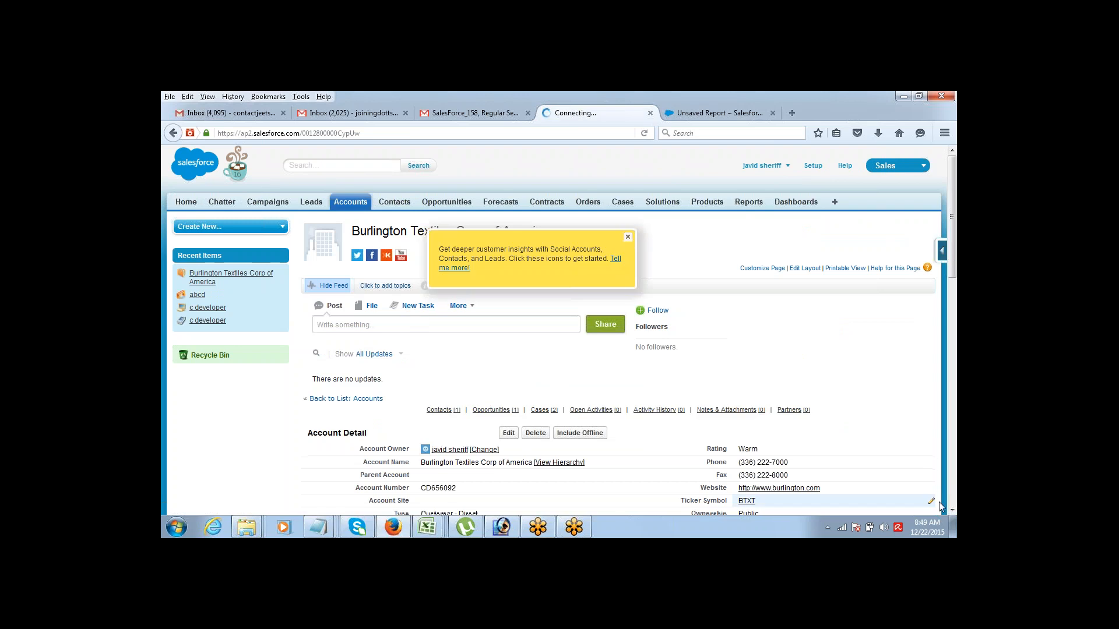
{"action": "scroll", "coordinate": [952, 509], "scroll_direction": "down", "scroll_amount": 3}
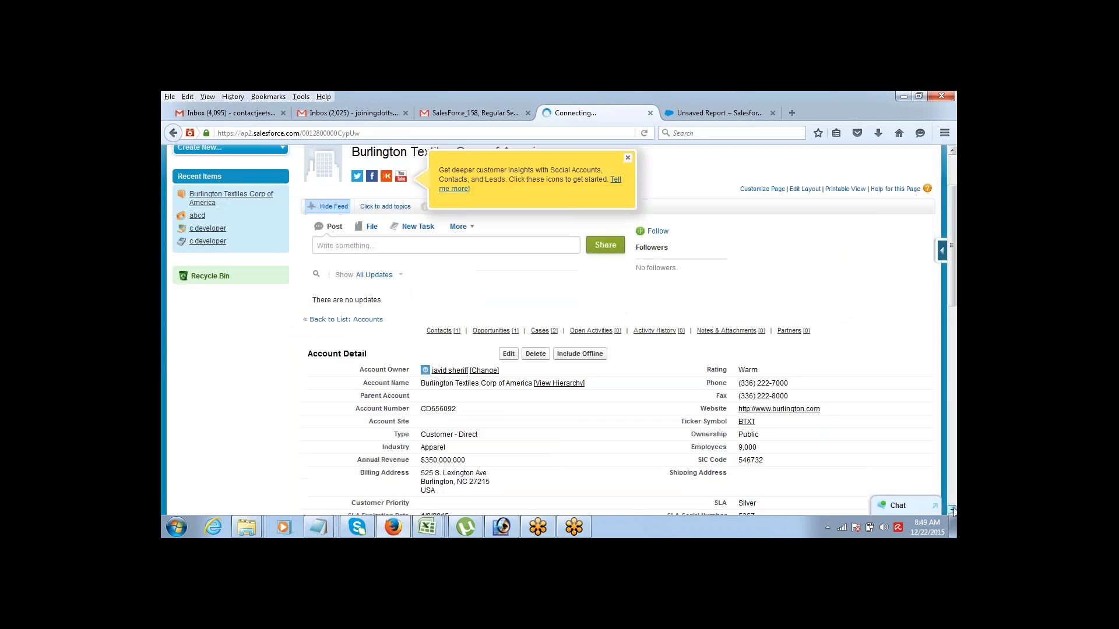
{"action": "scroll", "coordinate": [952, 510], "scroll_direction": "down", "scroll_amount": 6}
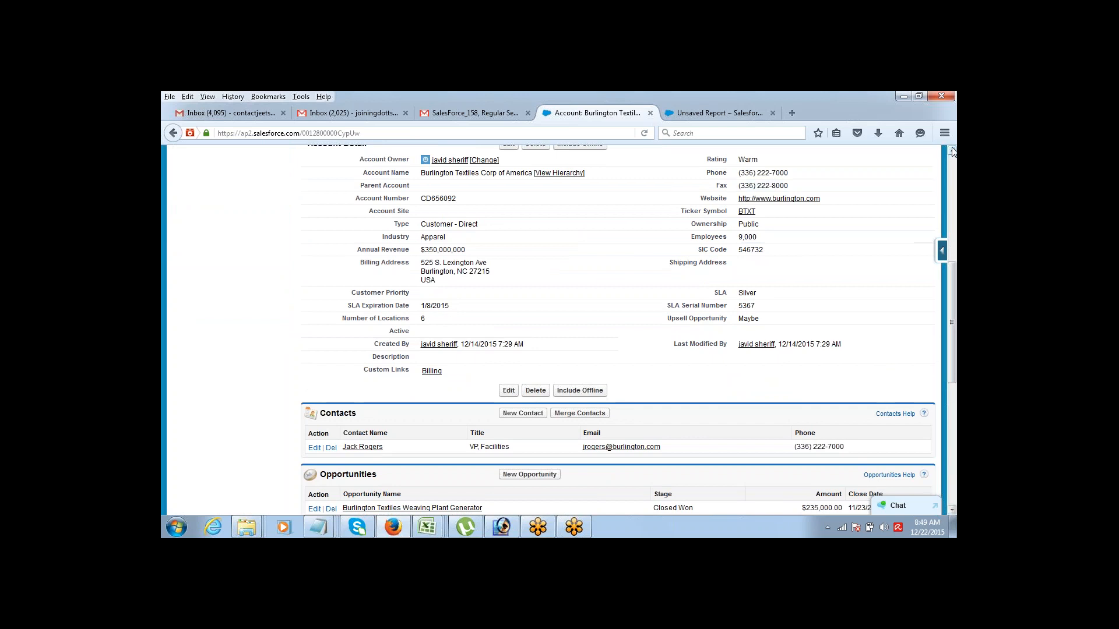
{"action": "scroll", "coordinate": [952, 151], "scroll_direction": "up", "scroll_amount": 7}
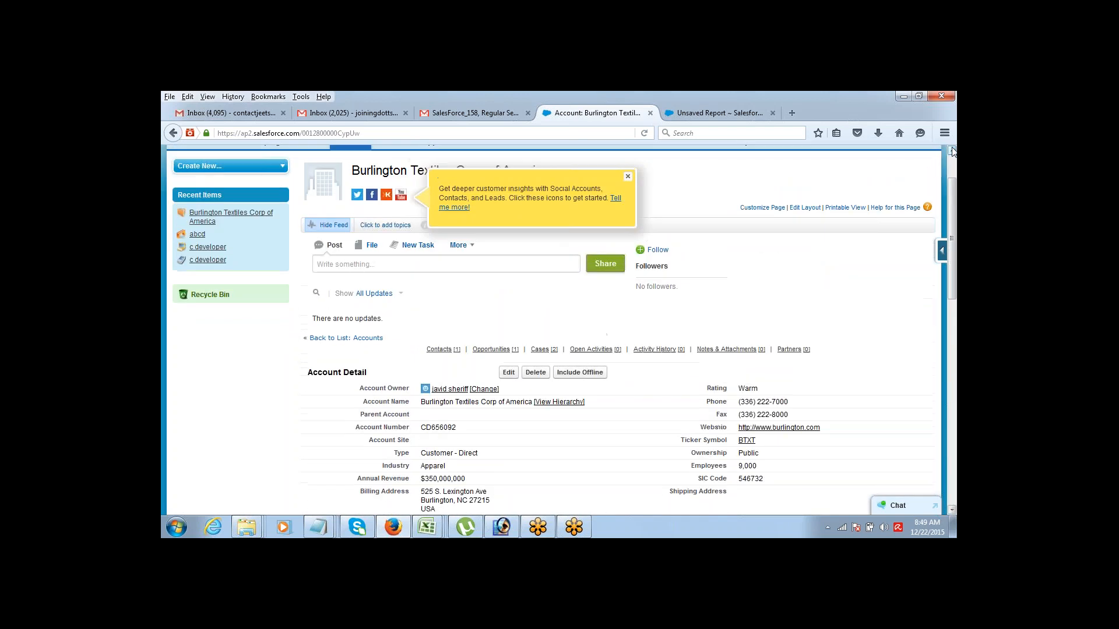
{"action": "scroll", "coordinate": [952, 151], "scroll_direction": "up", "scroll_amount": 2}
Step: Return to the Recruitment Manager app, open a blank new applicant form and highlight its Applicant Name label
{"action": "left_click", "coordinate": [903, 170]}
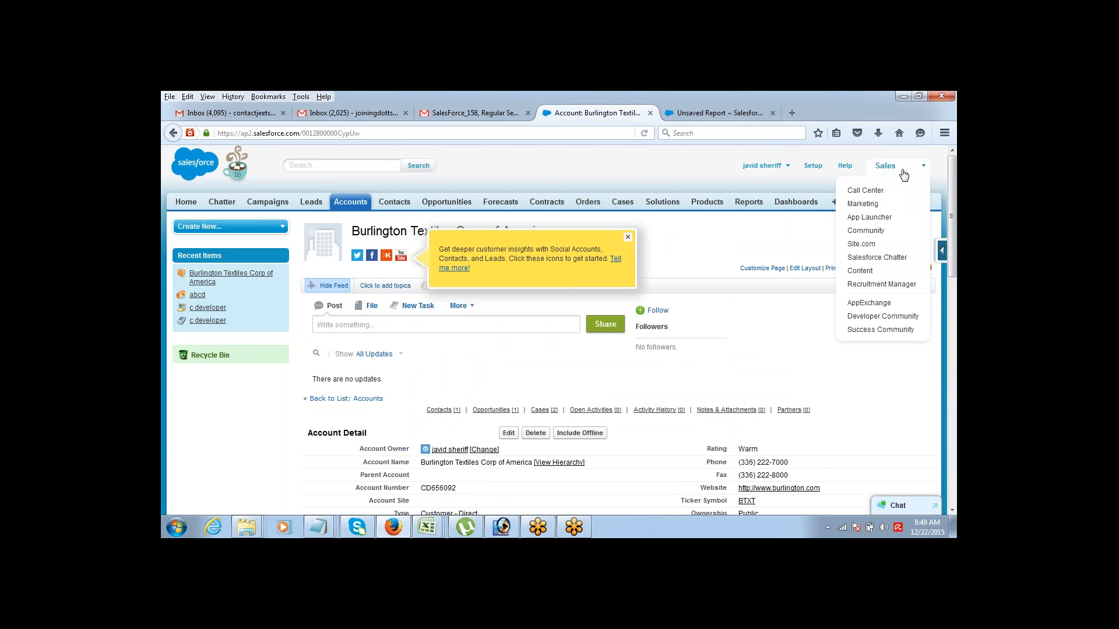
{"action": "left_click", "coordinate": [882, 285]}
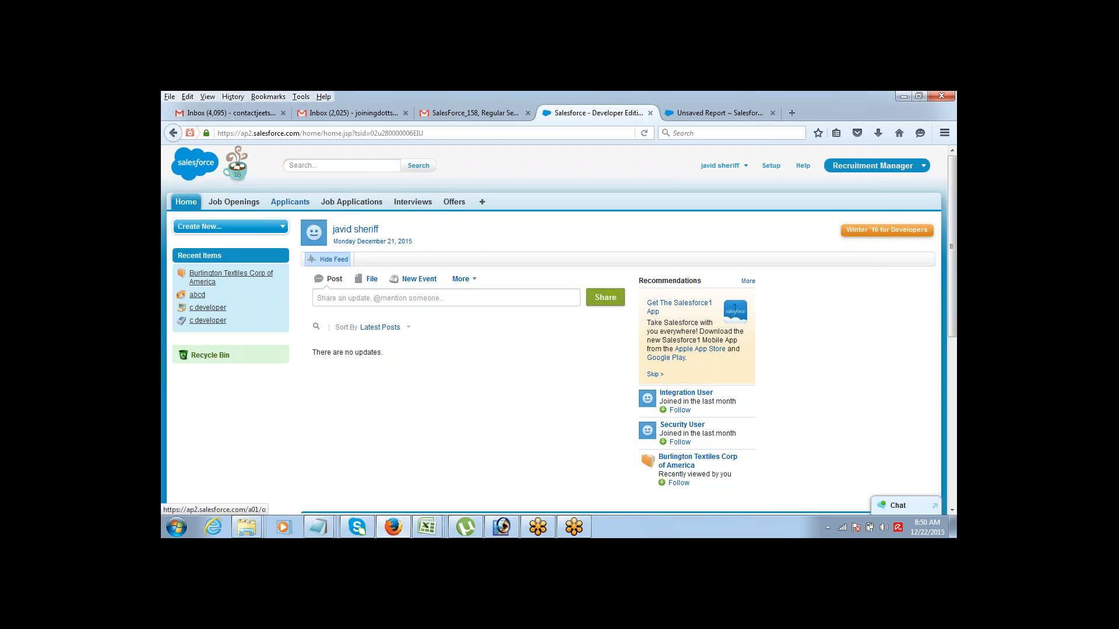
{"action": "left_click", "coordinate": [289, 201]}
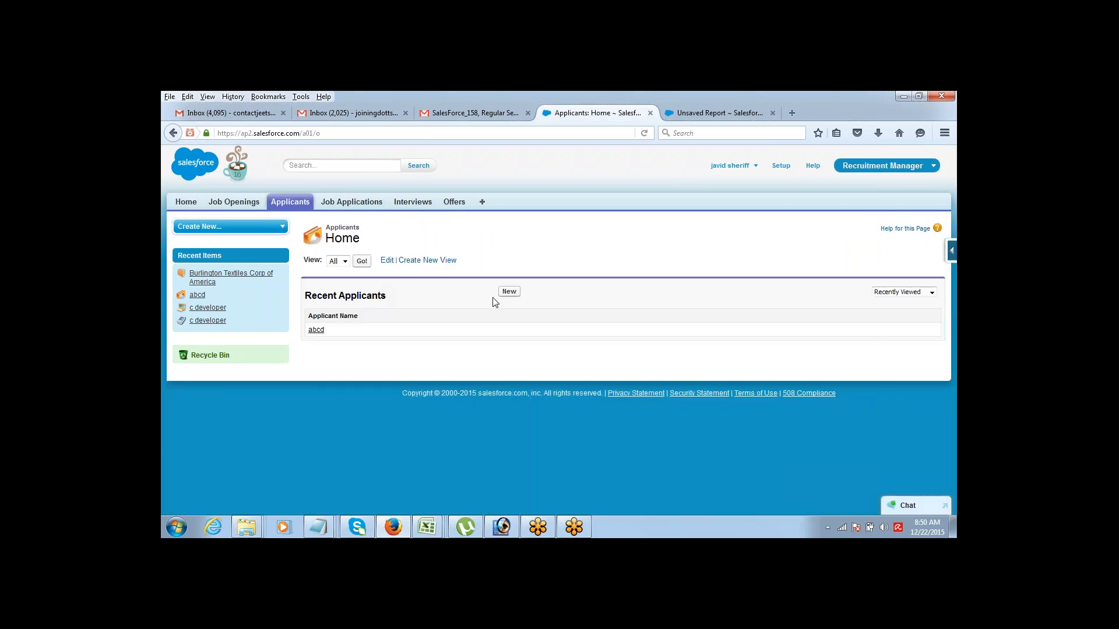
{"action": "left_click", "coordinate": [508, 291]}
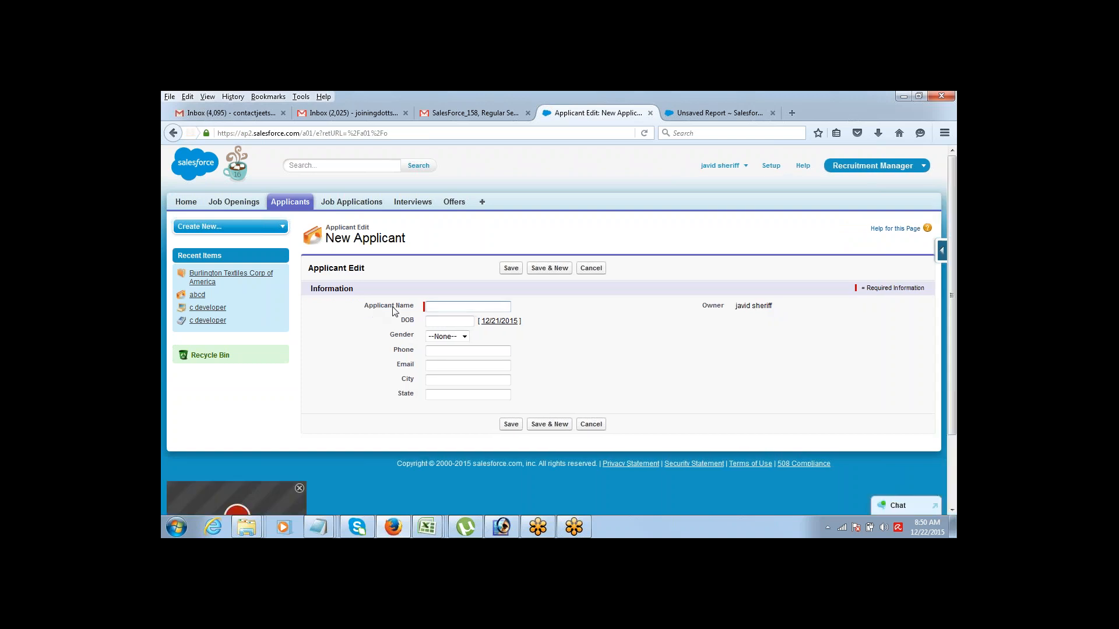
{"action": "left_click_drag", "start_coordinate": [415, 306], "coordinate": [369, 306]}
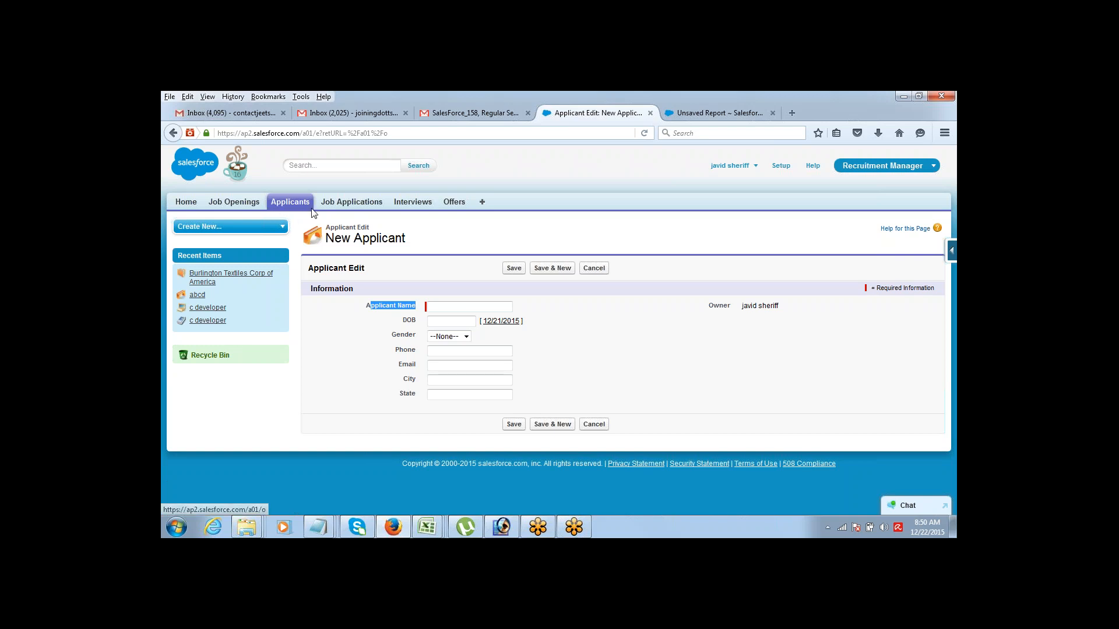
Step: Go to the custom objects list in Setup and open the Applicant object definition
{"action": "left_click", "coordinate": [782, 174]}
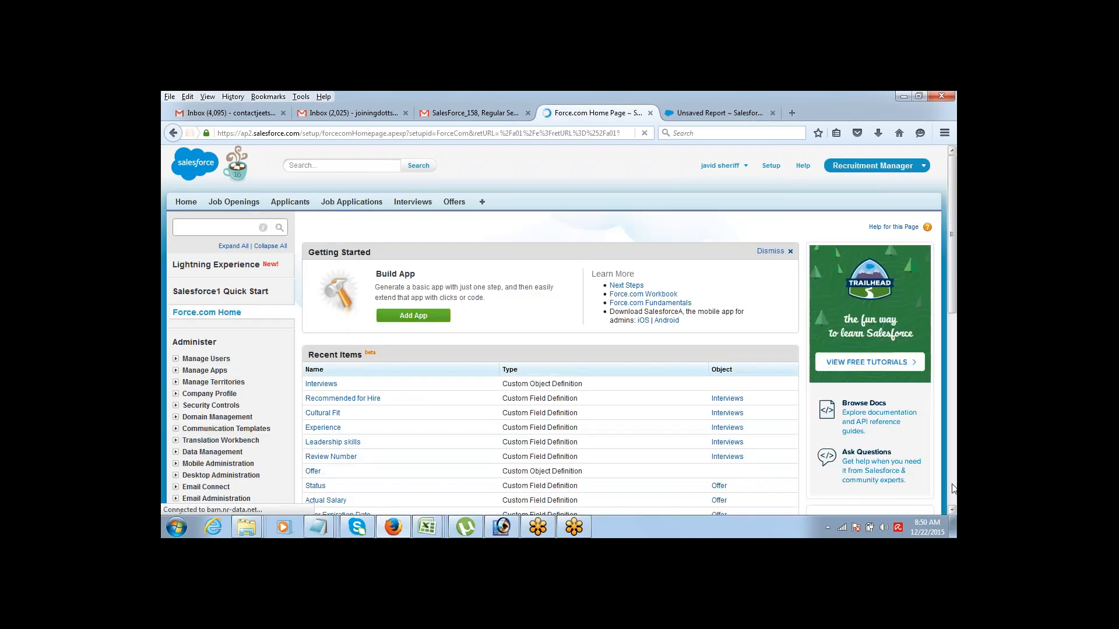
{"action": "scroll", "coordinate": [953, 512], "scroll_direction": "down", "scroll_amount": 10}
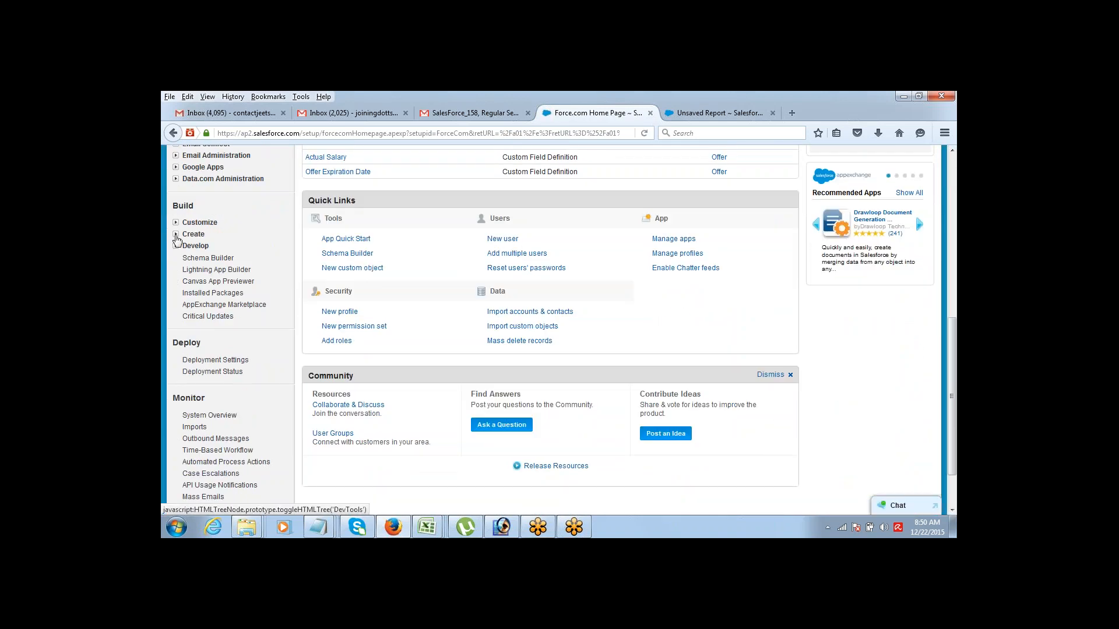
{"action": "left_click", "coordinate": [176, 235]}
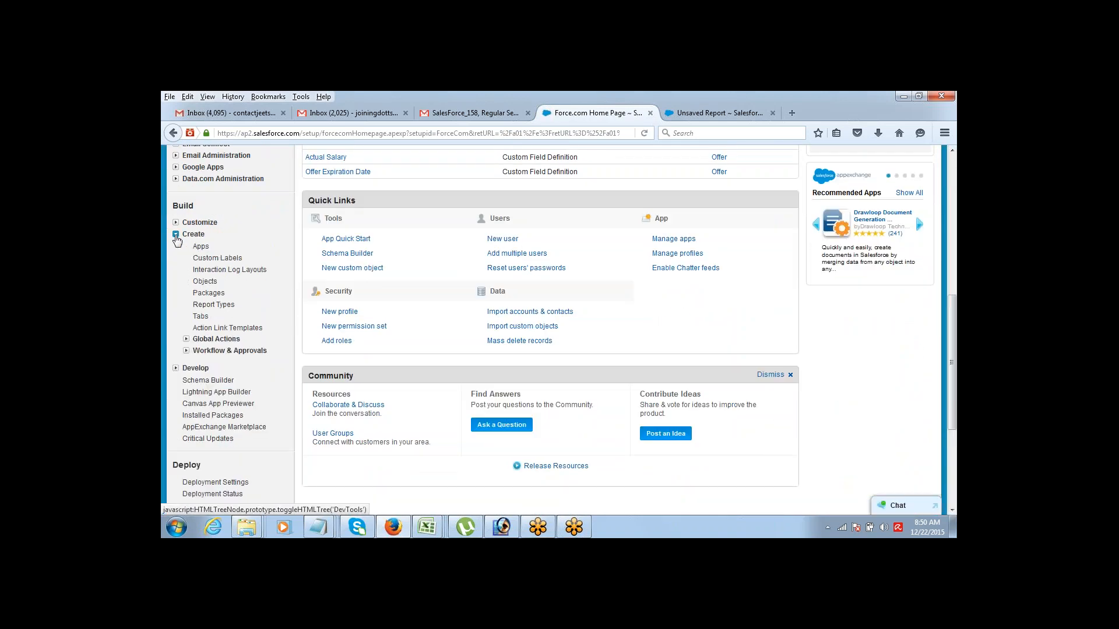
{"action": "left_click", "coordinate": [200, 282]}
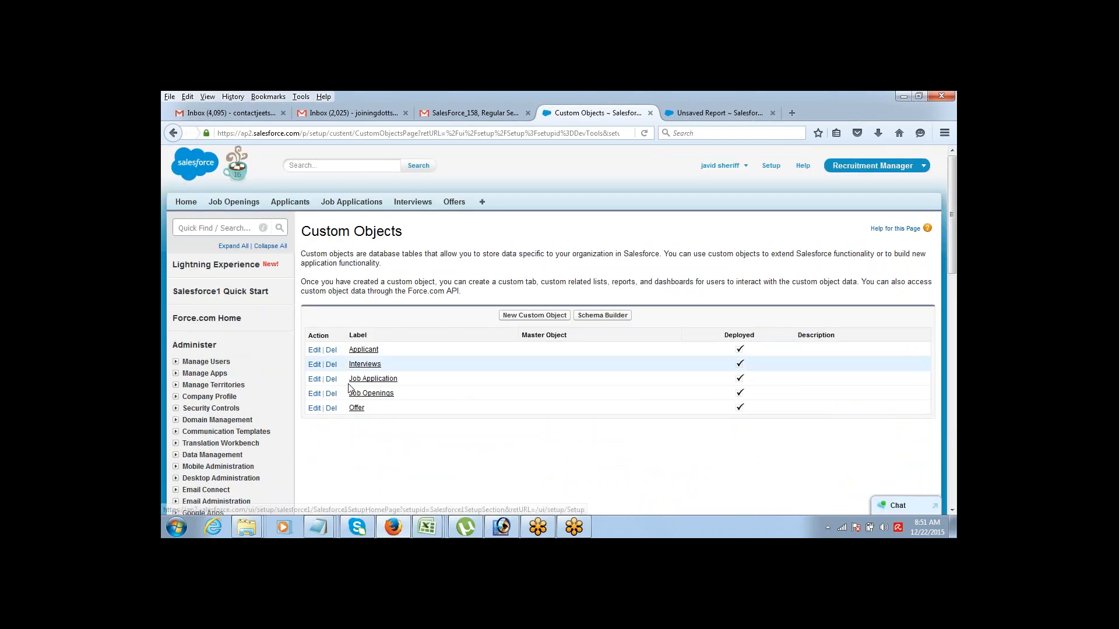
{"action": "left_click", "coordinate": [364, 351]}
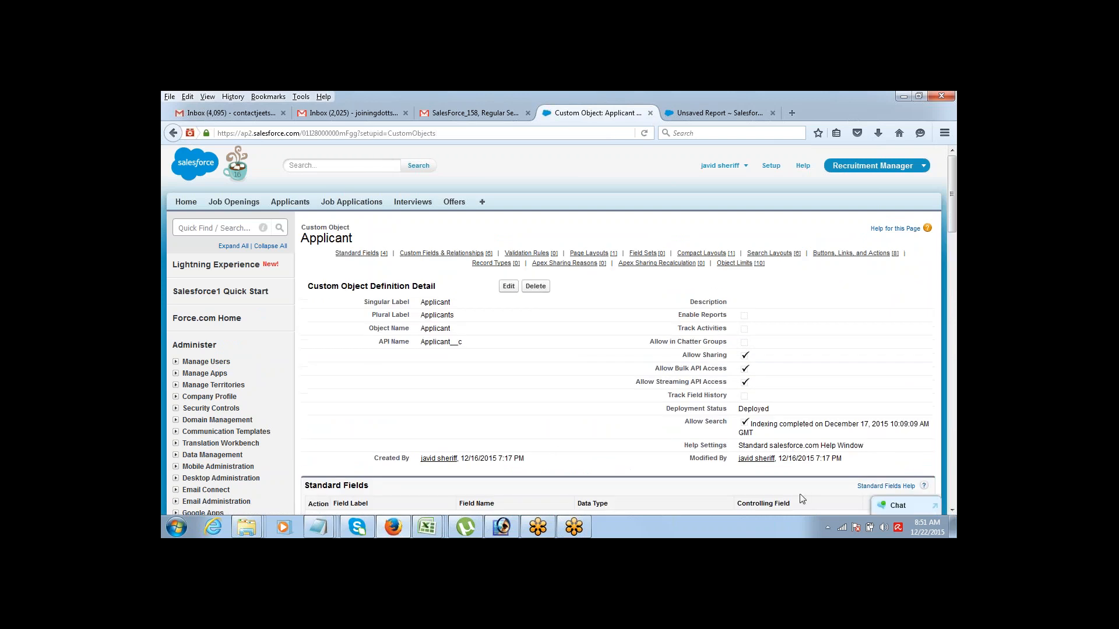
Step: Highlight the Page Layouts heading of the Applicant object and open Applicant Layout for editing
{"action": "left_click_drag", "start_coordinate": [952, 512], "coordinate": [952, 513]}
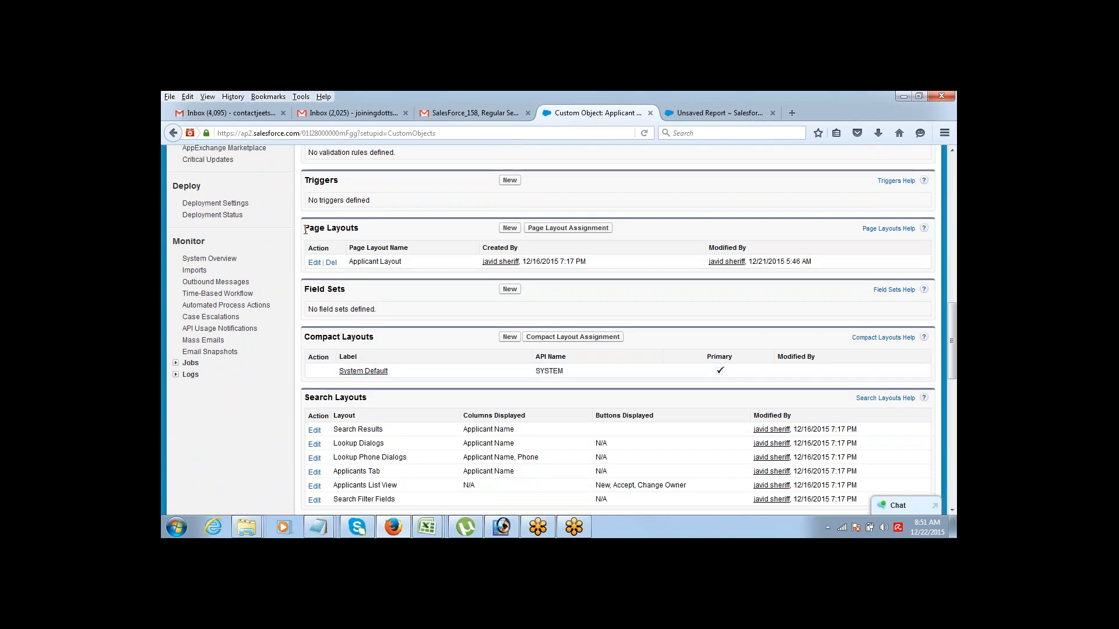
{"action": "left_click_drag", "start_coordinate": [304, 228], "coordinate": [359, 230]}
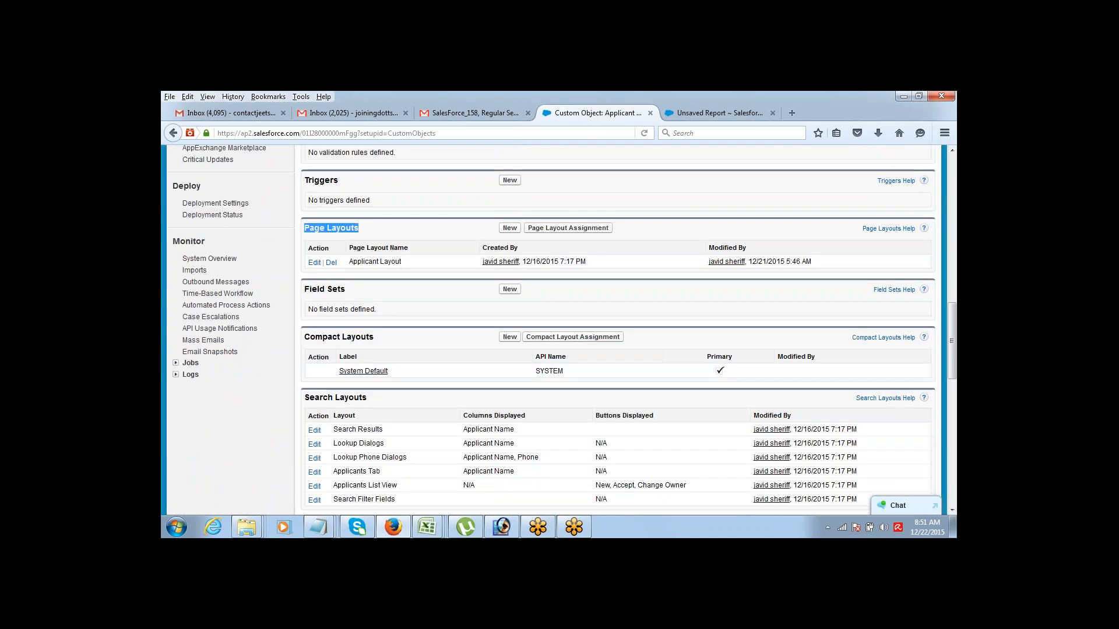
{"action": "left_click", "coordinate": [314, 263]}
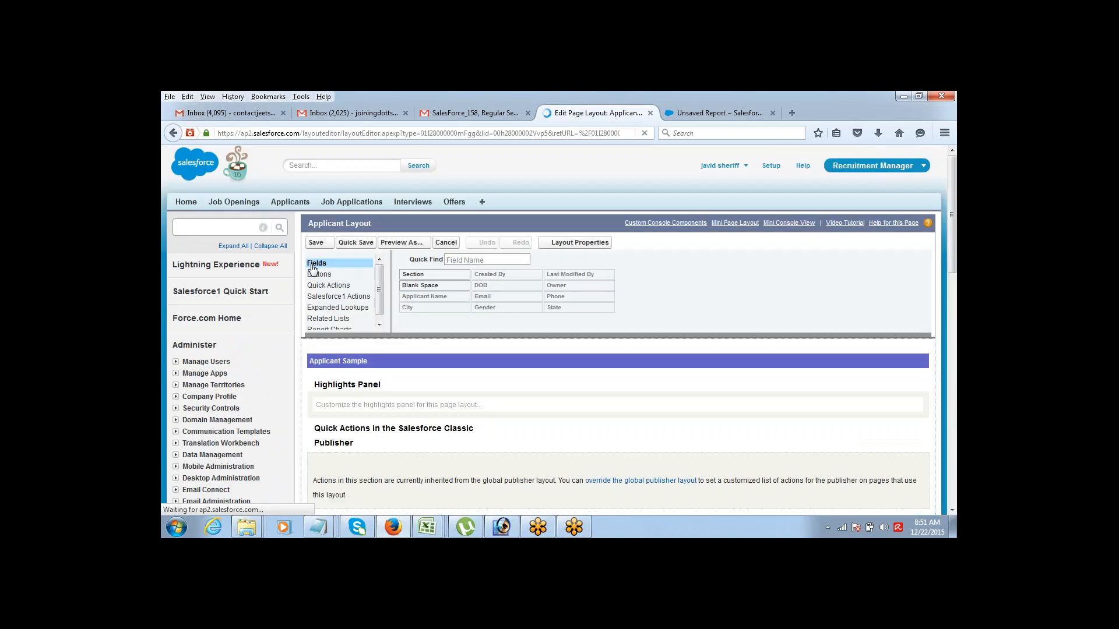
Step: Reorder the first column of the Information section to Applicant Name, Email, Phone, City, State, Gender, DOB
{"action": "left_click", "coordinate": [951, 511]}
{"action": "scroll", "coordinate": [952, 510], "scroll_direction": "down", "scroll_amount": 4}
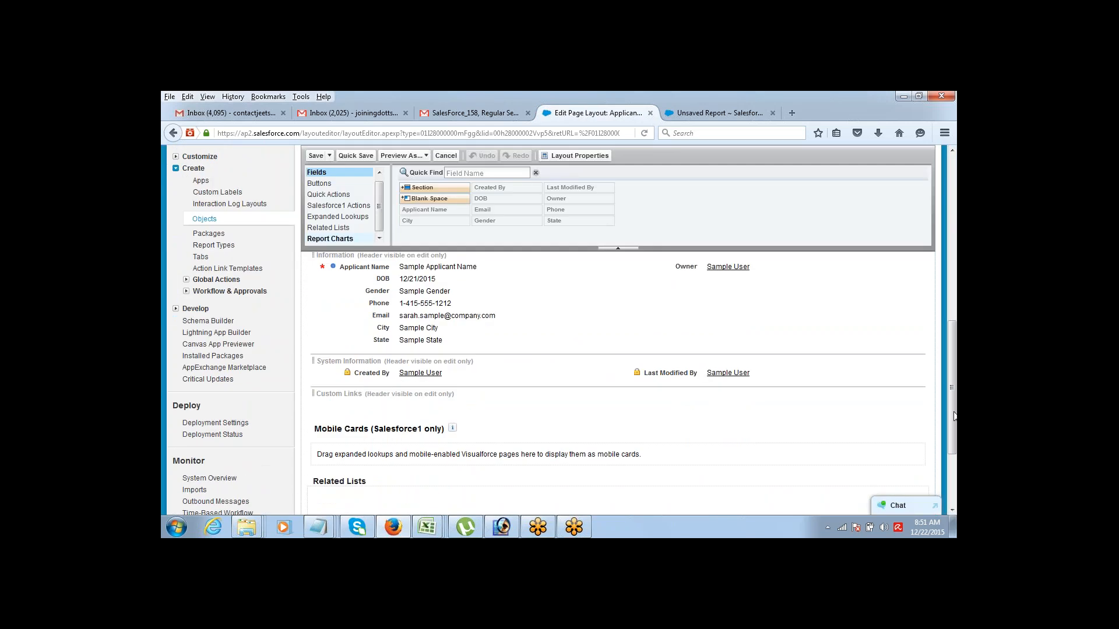
{"action": "scroll", "coordinate": [955, 411], "scroll_direction": "up", "scroll_amount": 1}
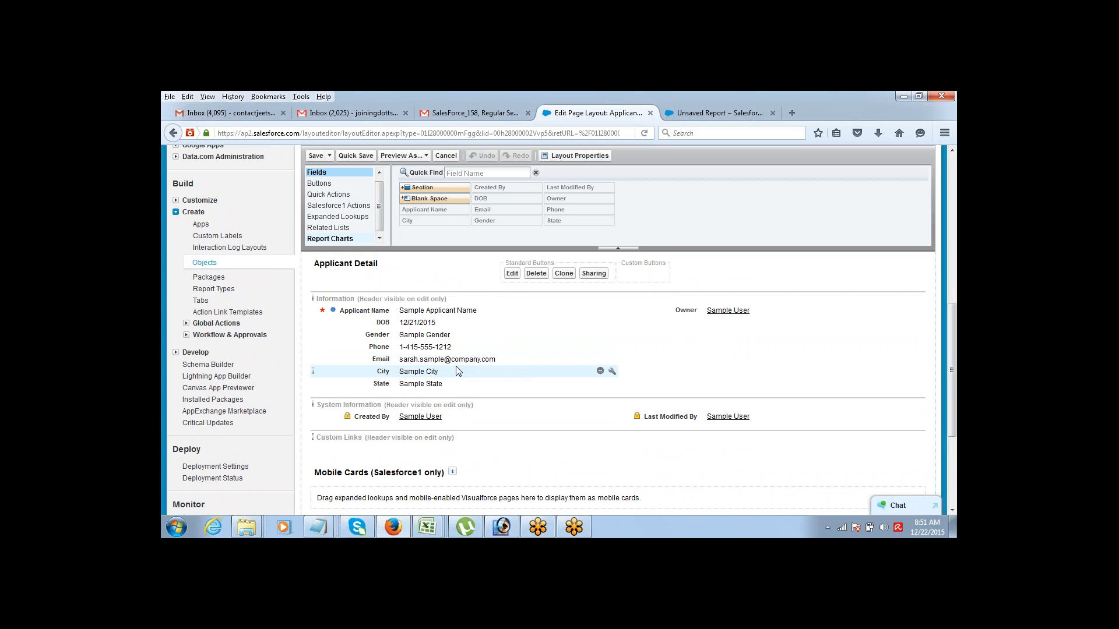
{"action": "left_click_drag", "start_coordinate": [434, 323], "coordinate": [424, 384]}
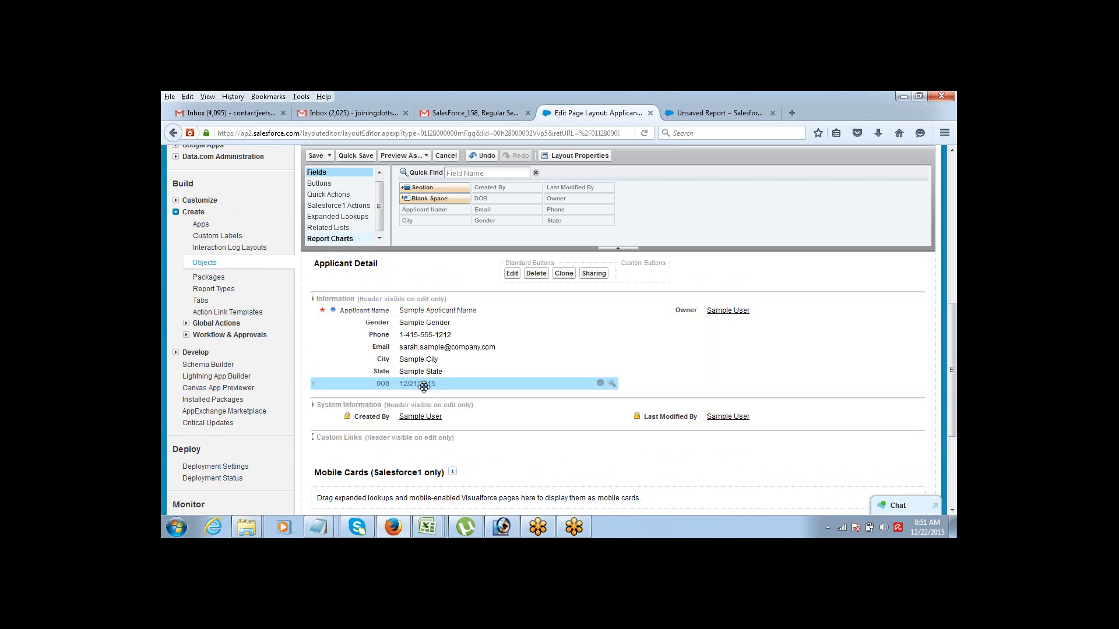
{"action": "left_click_drag", "start_coordinate": [431, 324], "coordinate": [454, 373]}
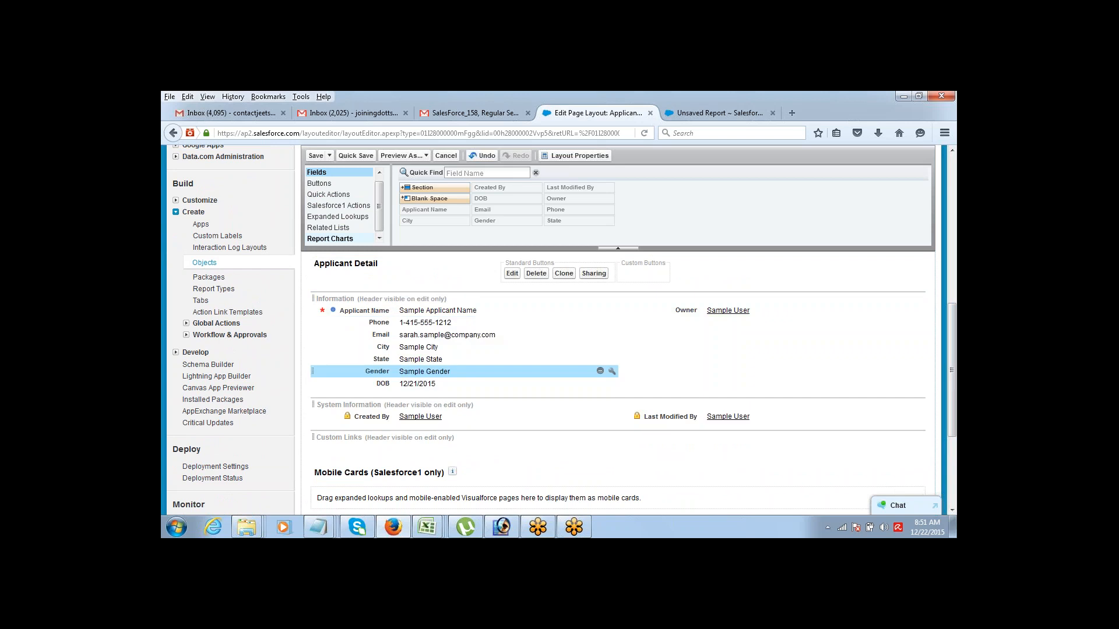
{"action": "left_click_drag", "start_coordinate": [422, 338], "coordinate": [422, 322]}
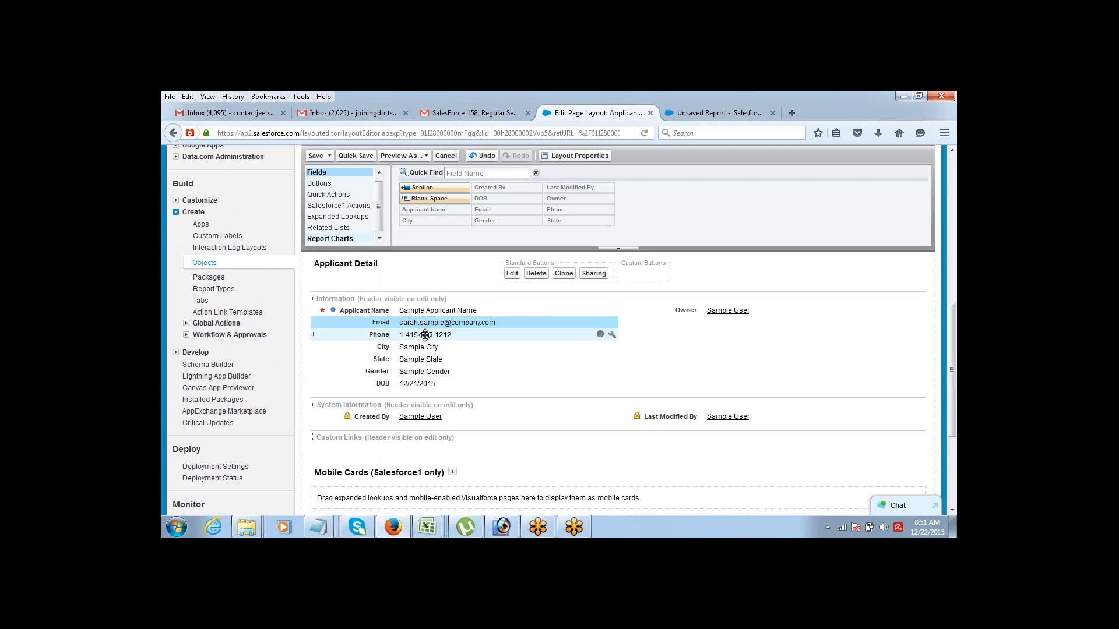
Step: Move Phone, City and DOB into the second column of the Information section below Owner, and save the layout
{"action": "left_click_drag", "start_coordinate": [425, 335], "coordinate": [702, 323]}
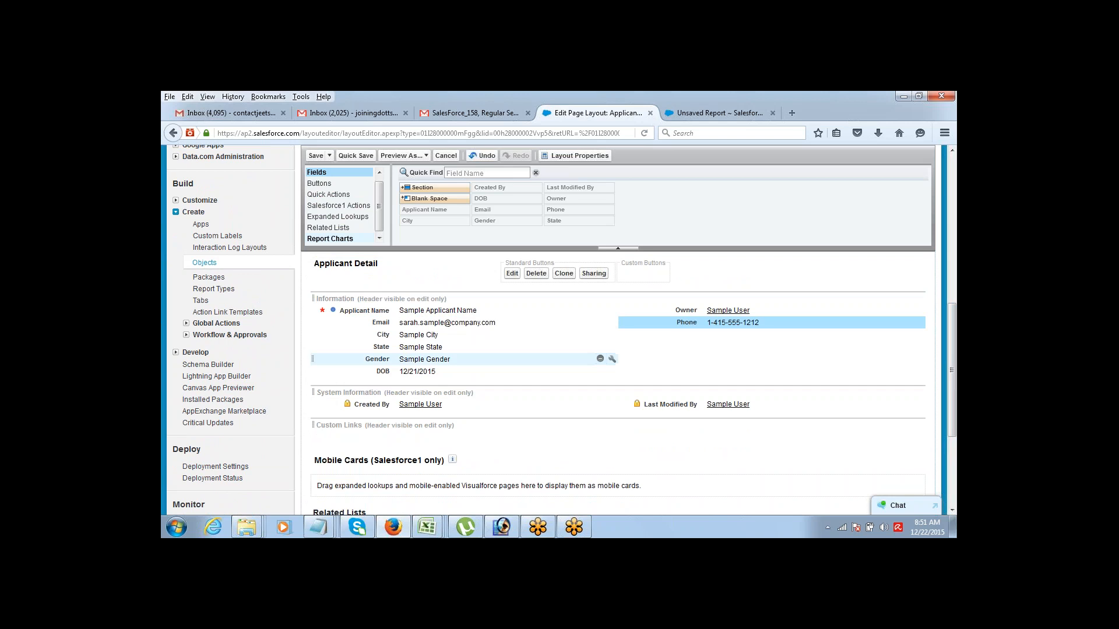
{"action": "left_click_drag", "start_coordinate": [458, 335], "coordinate": [725, 335]}
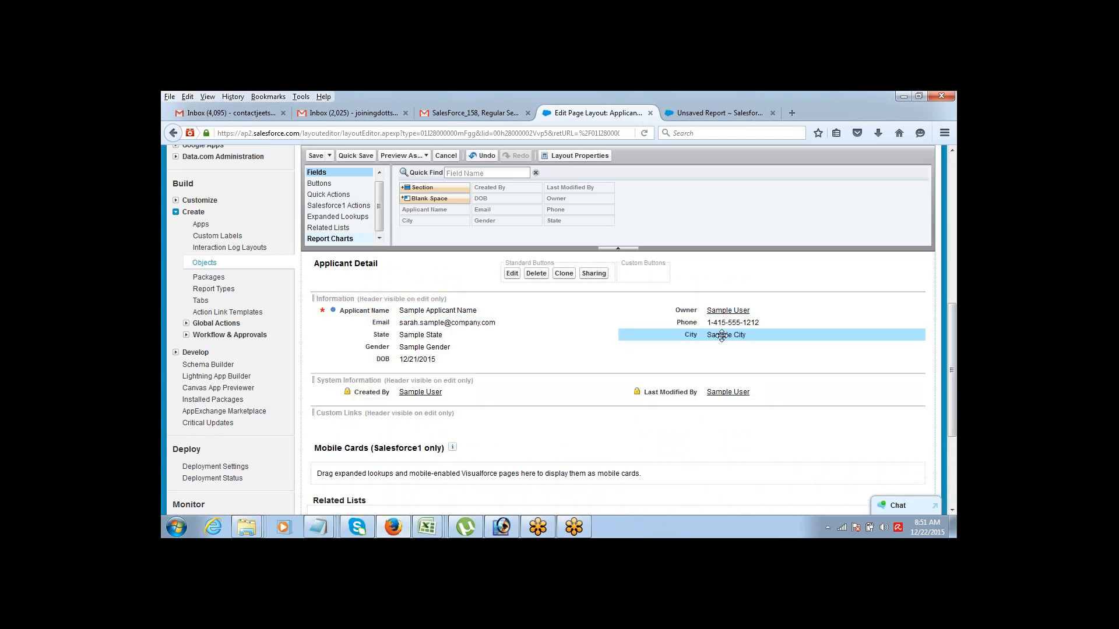
{"action": "left_click_drag", "start_coordinate": [607, 358], "coordinate": [630, 350]}
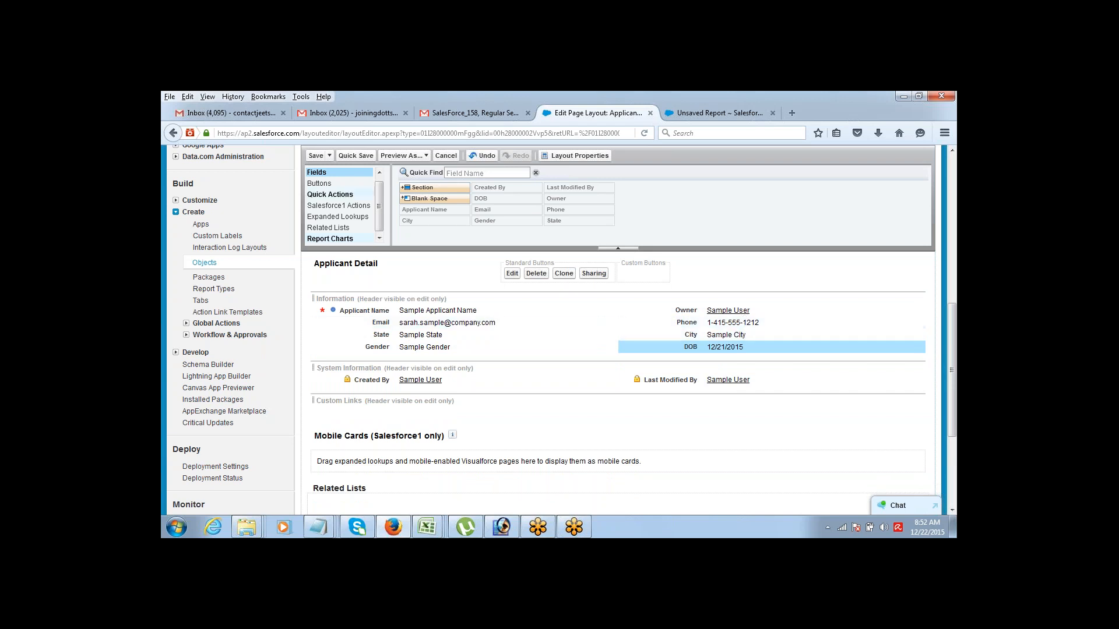
{"action": "left_click", "coordinate": [315, 155]}
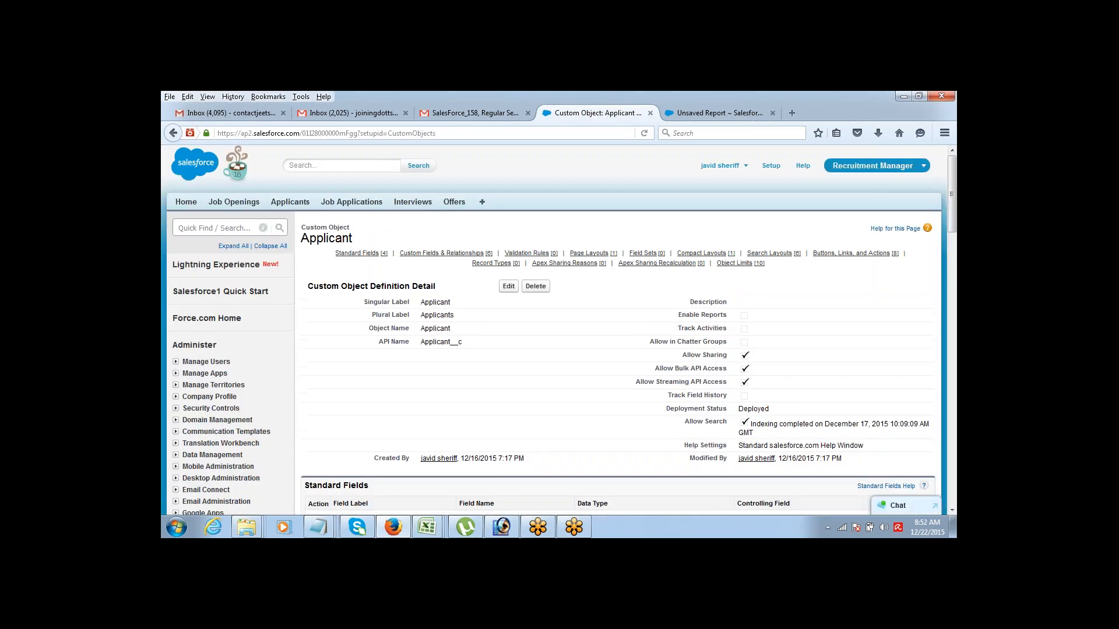
Step: Open Applicants in a separate browser tab and start a blank new applicant form to view the field order
{"action": "middle_click", "coordinate": [295, 206]}
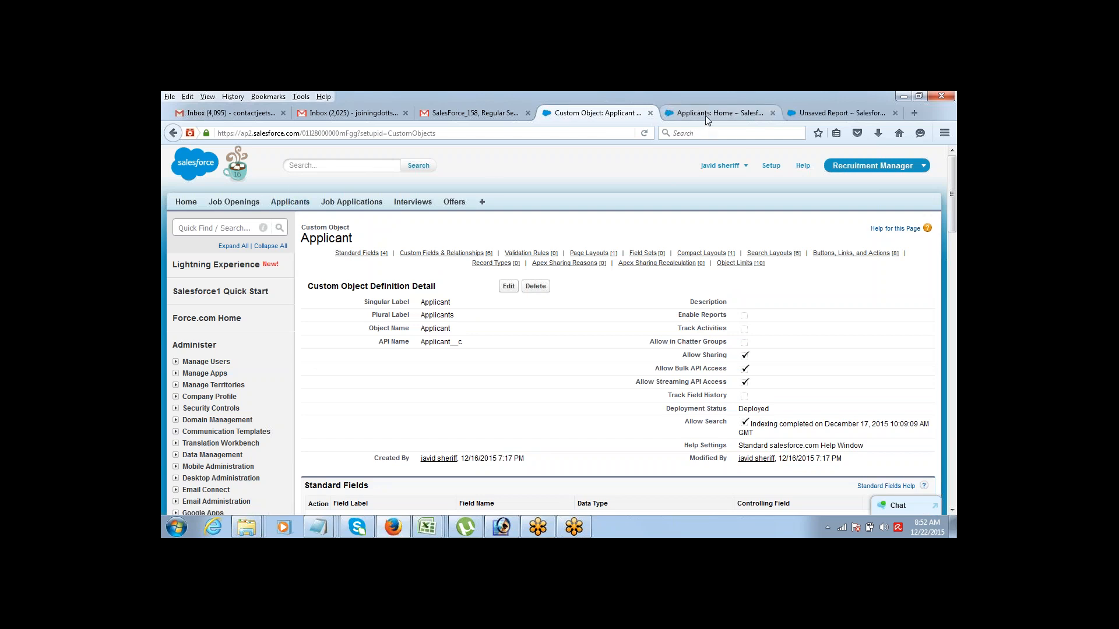
{"action": "left_click", "coordinate": [705, 115]}
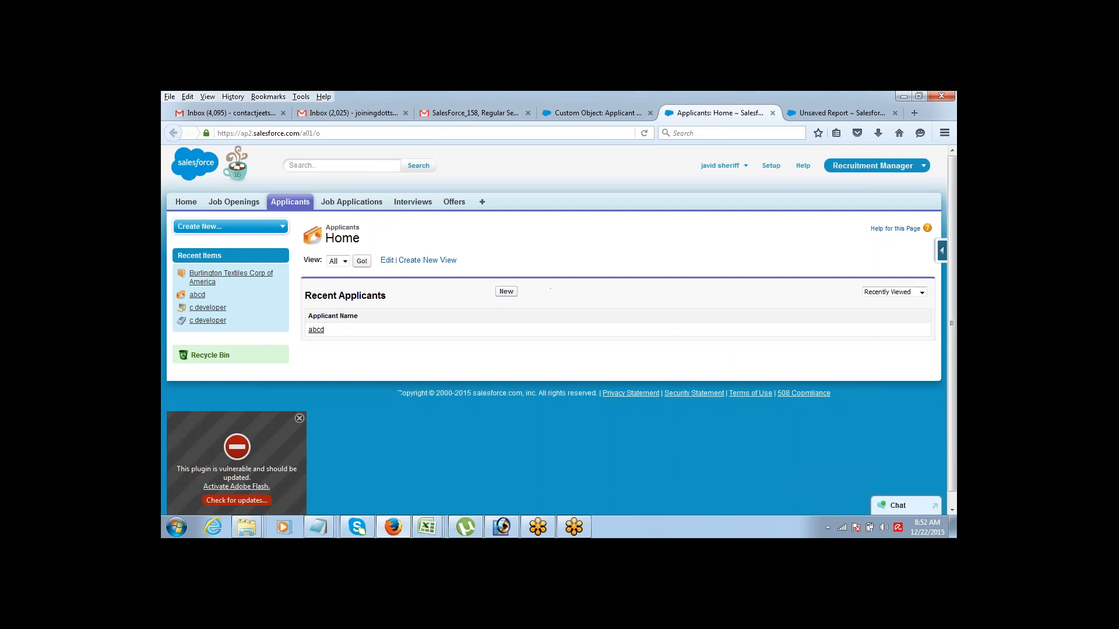
{"action": "left_click", "coordinate": [510, 292]}
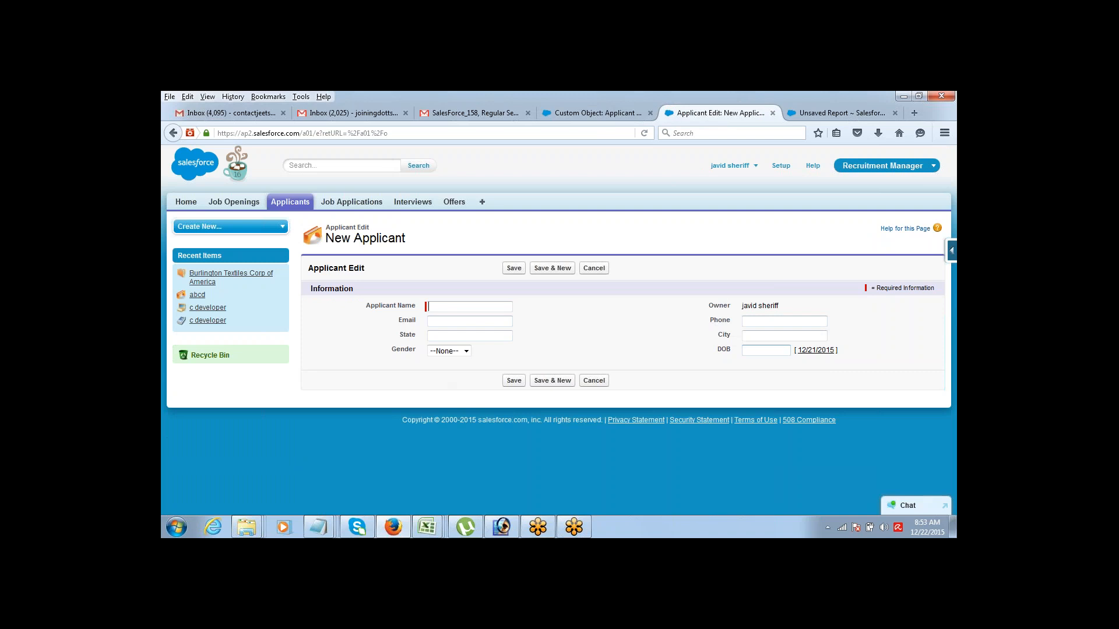
Step: Switch to the install notes in Notepad and add "1> Set Order of the Fields", "2> Remove Fields from Page Layout", "3> Make Fields Required on Page Layout"
{"action": "mouse_move", "coordinate": [325, 520]}
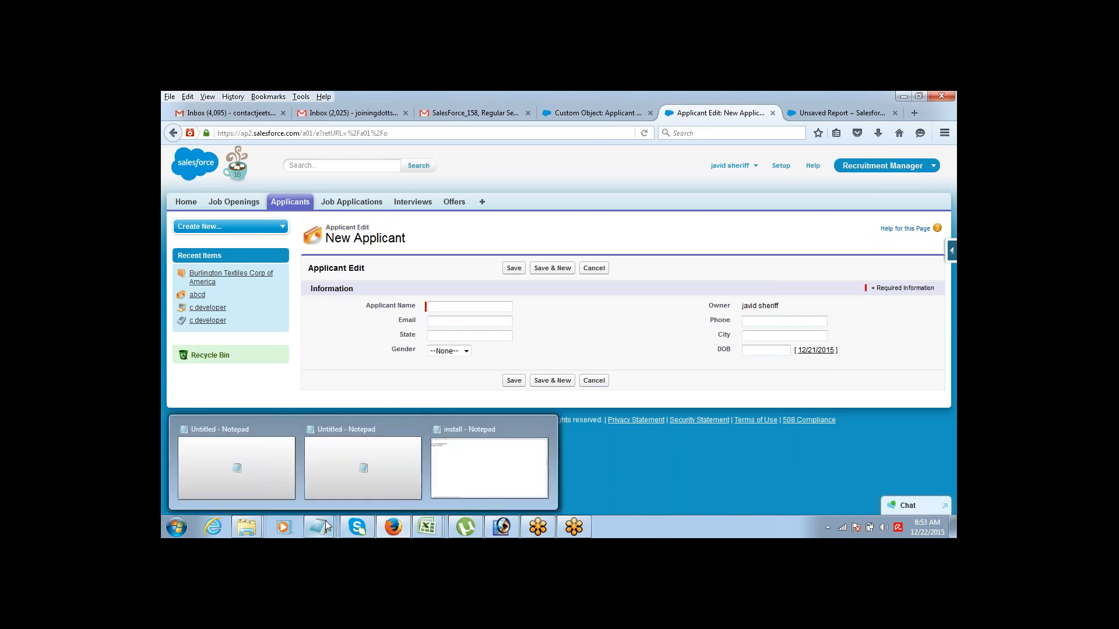
{"action": "left_click", "coordinate": [443, 480]}
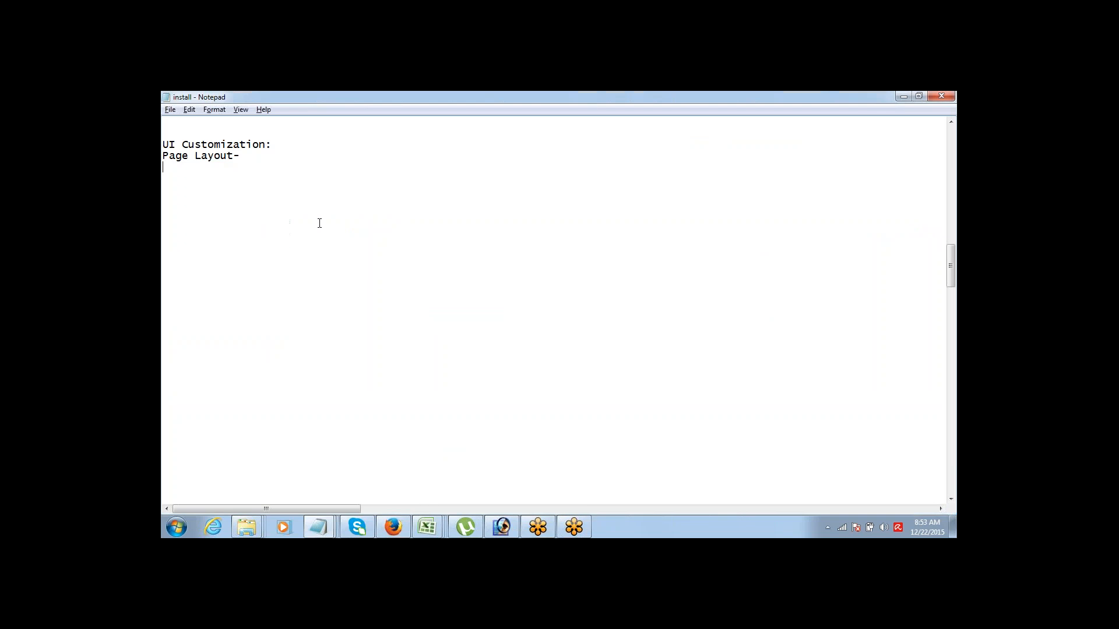
{"action": "key", "text": "Return"}
{"action": "type", "text": "1> Set Order of the Fields"}
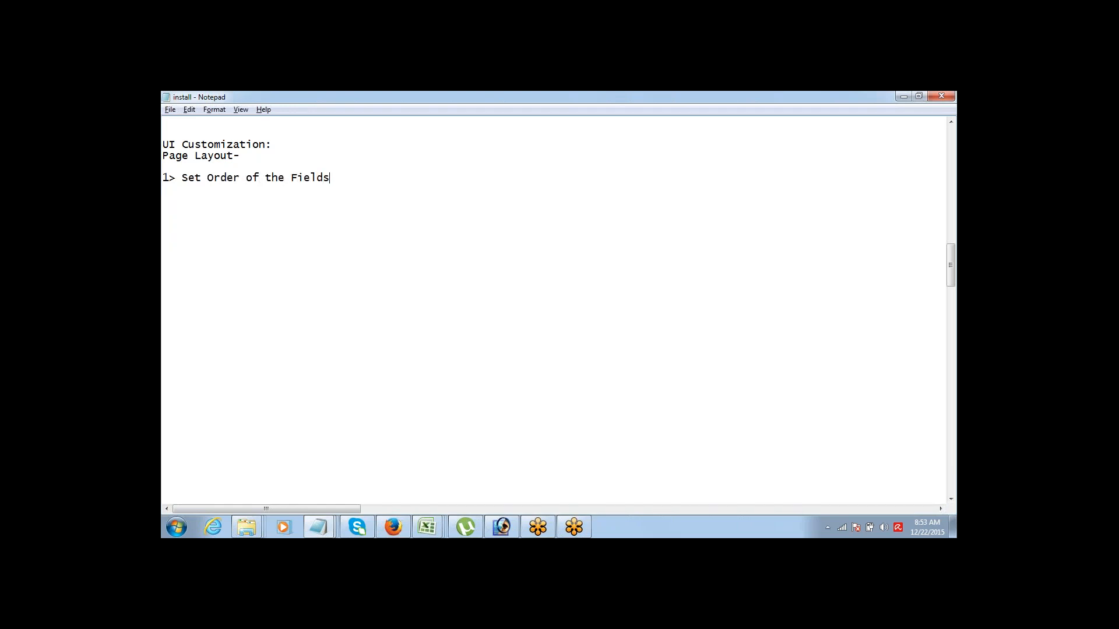
{"action": "key", "text": "Return"}
{"action": "type", "text": "2> Remove Fields from Page La"}
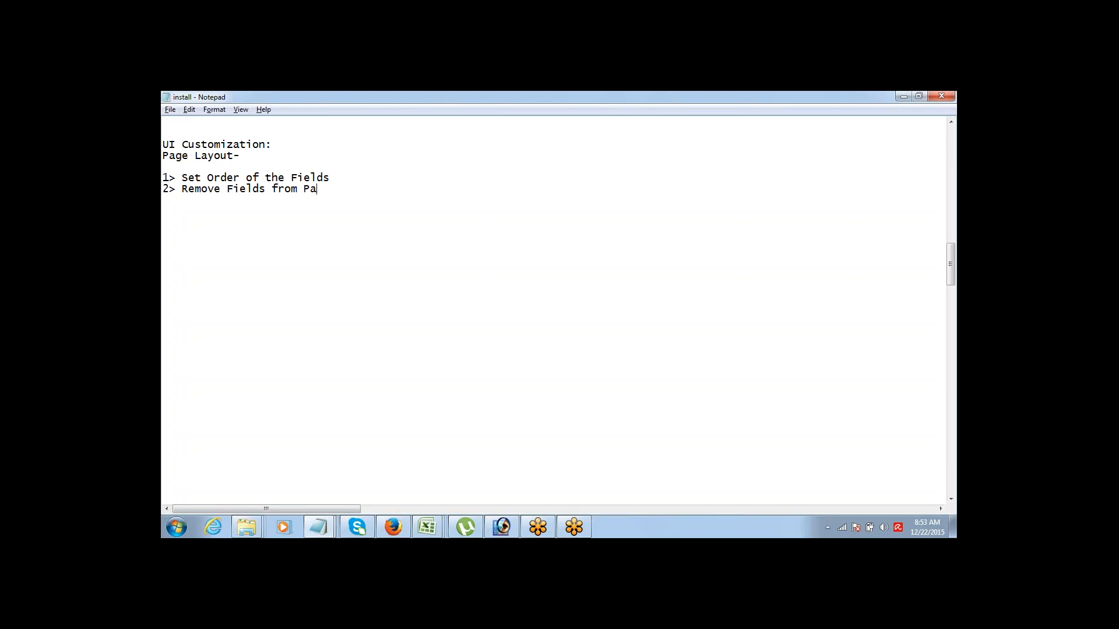
{"action": "type", "text": "out"}
{"action": "type", "text": "3"}
{"action": "type", "text": "> Make Field"}
{"action": "type", "text": "s R"}
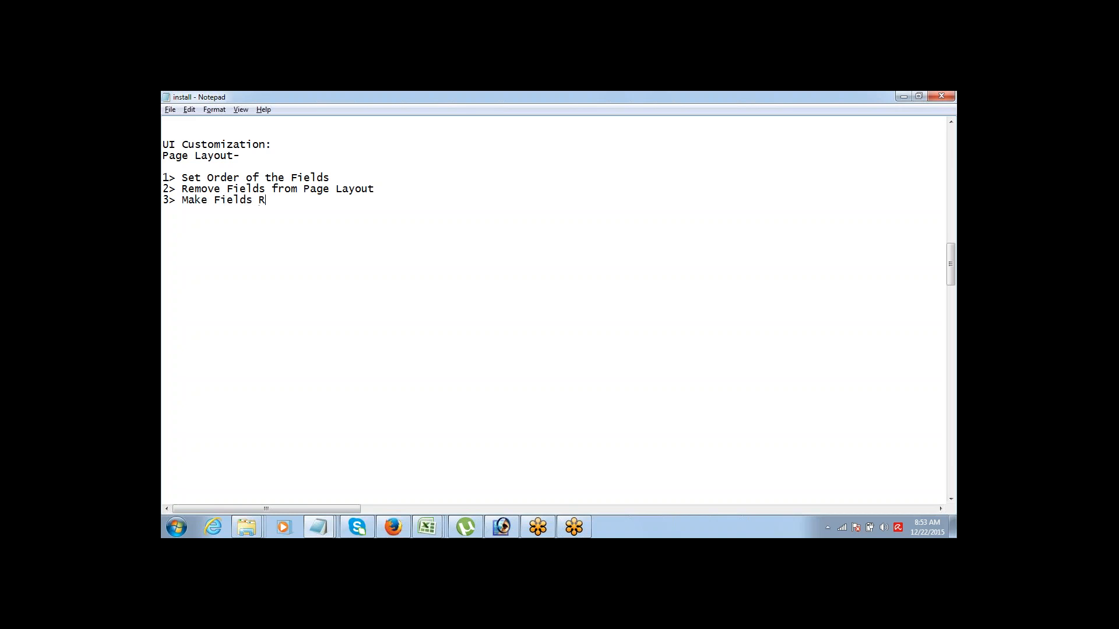
{"action": "type", "text": "equired on Page Layout"}
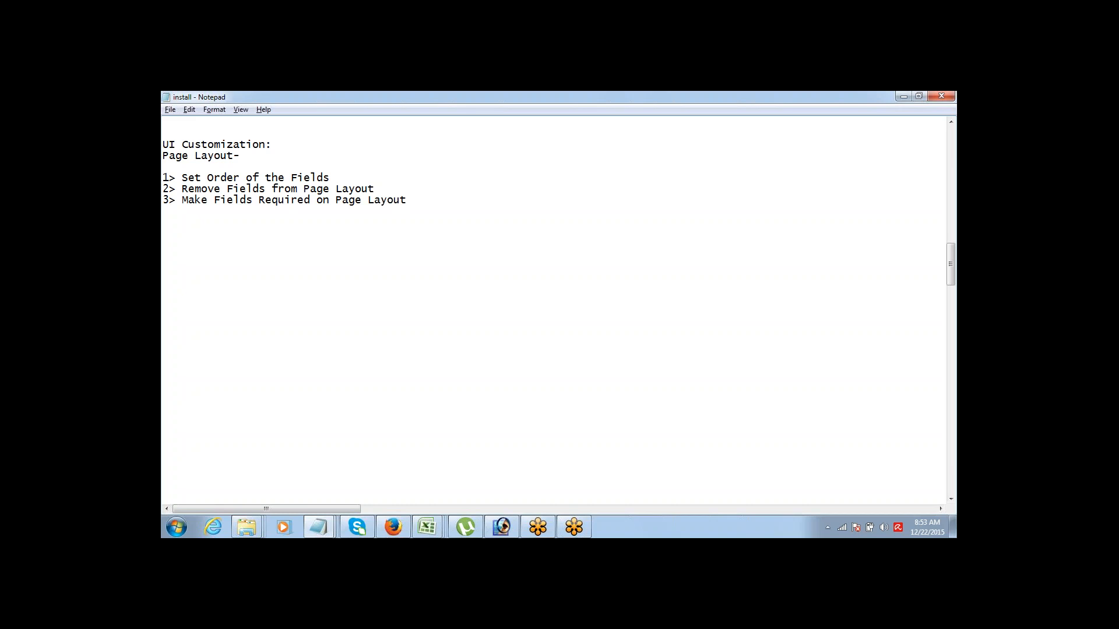
Step: Reuse the wording of point 3 to add the line "4> Make Fields Read Only on Page Layout"
{"action": "key", "text": "ctrl+shift+Left"}
{"action": "key", "text": "ctrl+shift+Left"}
{"action": "key", "text": "ctrl+shift+Left"}
{"action": "key", "text": "ctrl+shift+Left"}
{"action": "key", "text": "ctrl+shift+Left"}
{"action": "key", "text": "ctrl+shift+Left"}
{"action": "key", "text": "ctrl+c"}
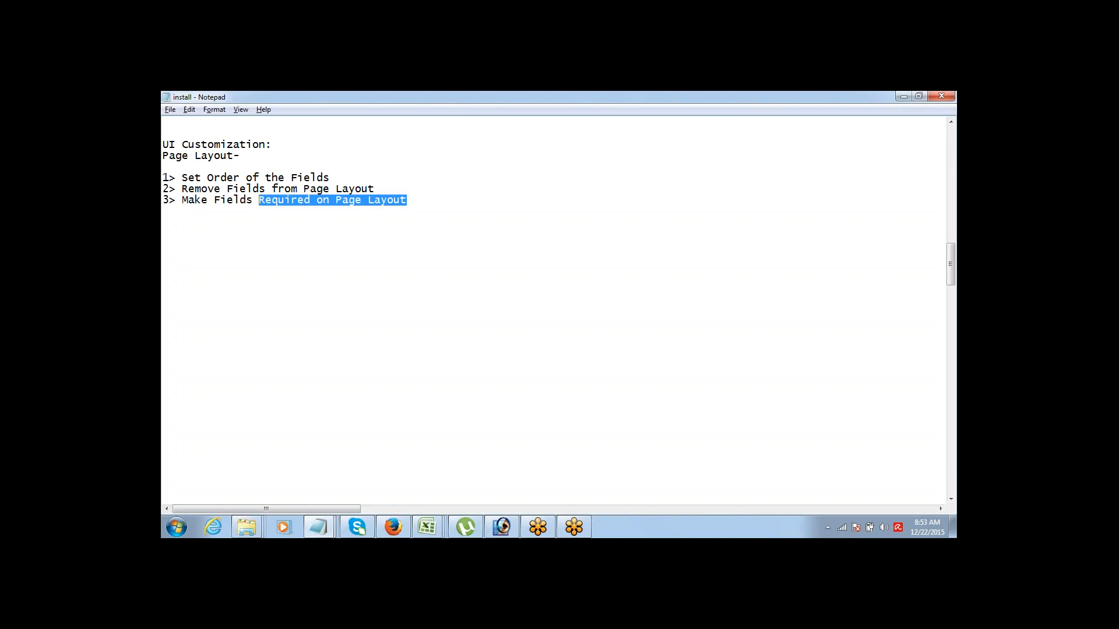
{"action": "key", "text": "Right"}
{"action": "key", "text": "Return"}
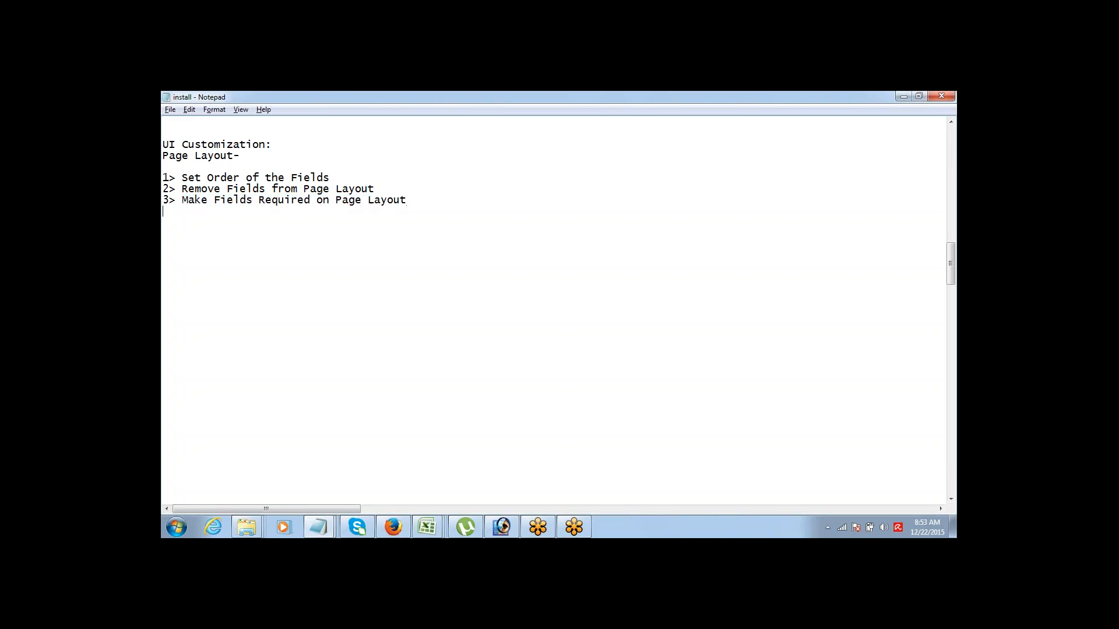
{"action": "type", "text": "4>"}
{"action": "key", "text": "ctrl+v"}
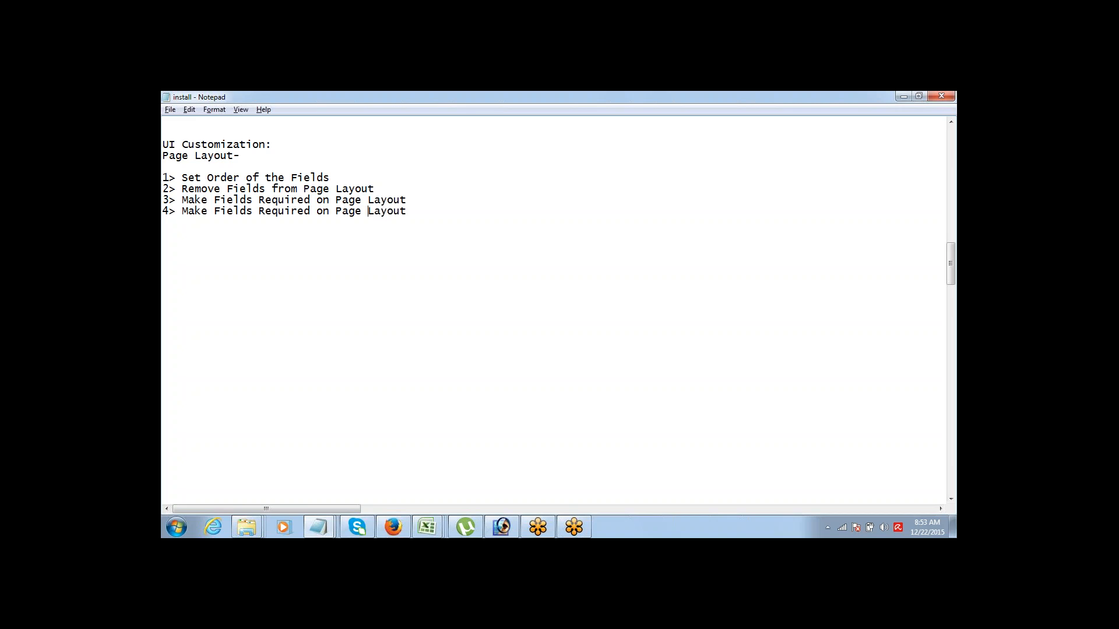
{"action": "double_click", "coordinate": [284, 211]}
{"action": "type", "text": "Read Only"}
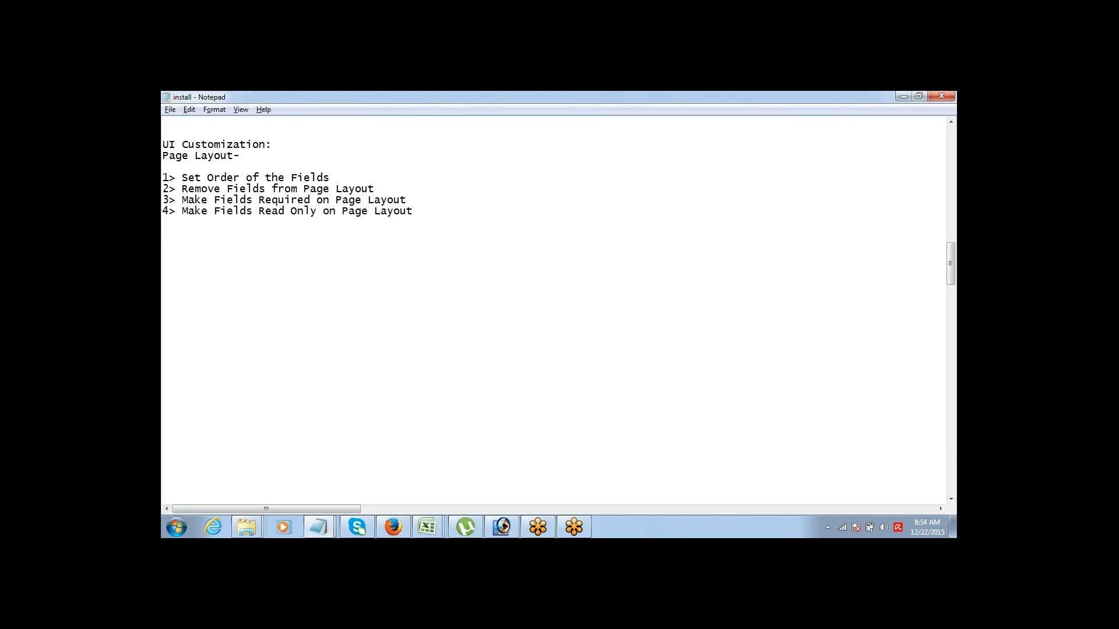
Step: Switch back to Salesforce in Firefox and reopen Applicant Layout for editing from the Applicant object definition
{"action": "key", "text": "alt+Tab"}
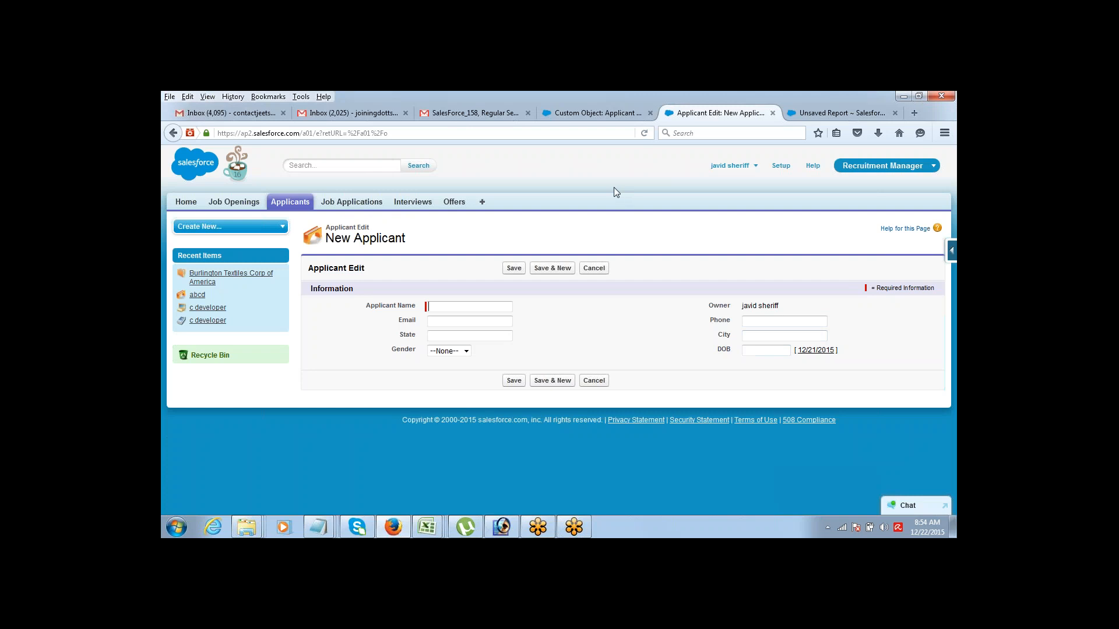
{"action": "left_click", "coordinate": [585, 117]}
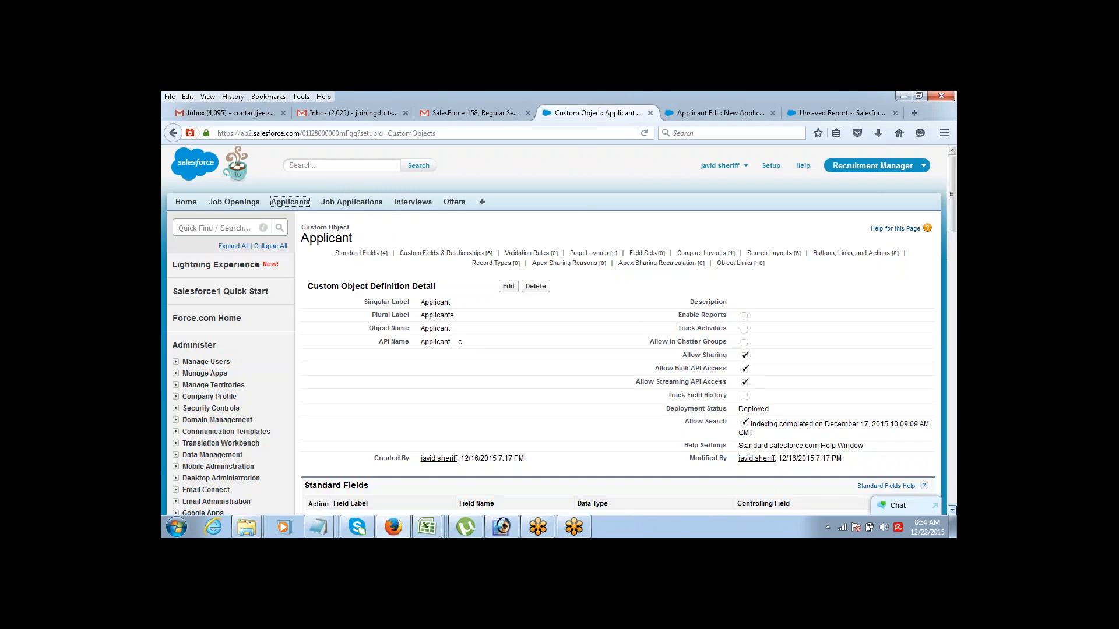
{"action": "scroll", "coordinate": [953, 510], "scroll_direction": "down", "scroll_amount": 15}
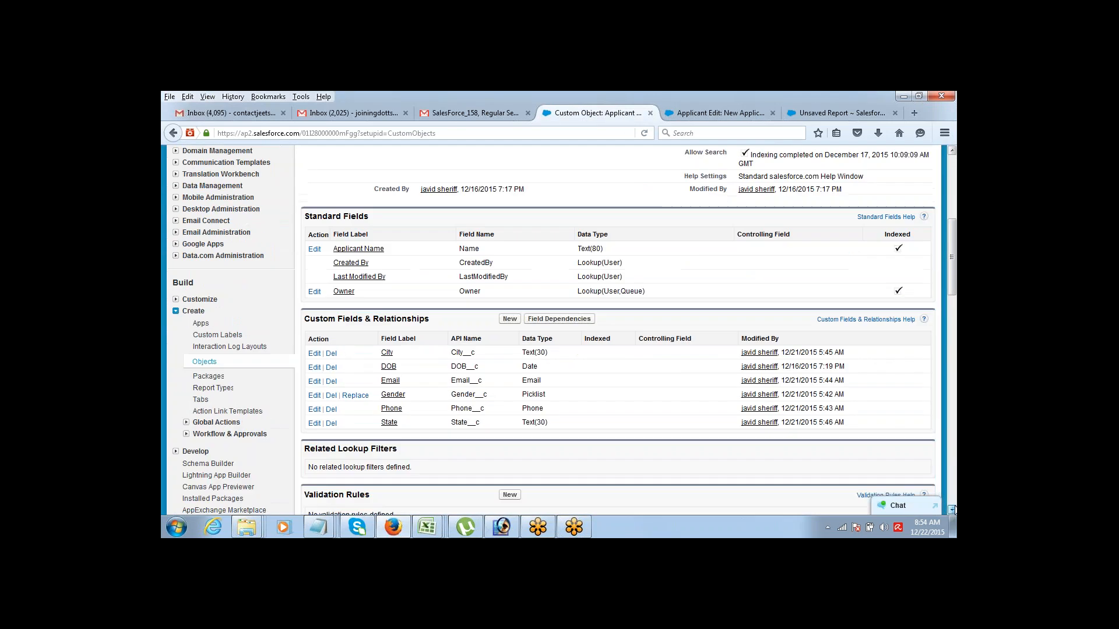
{"action": "scroll", "coordinate": [953, 509], "scroll_direction": "down", "scroll_amount": 6}
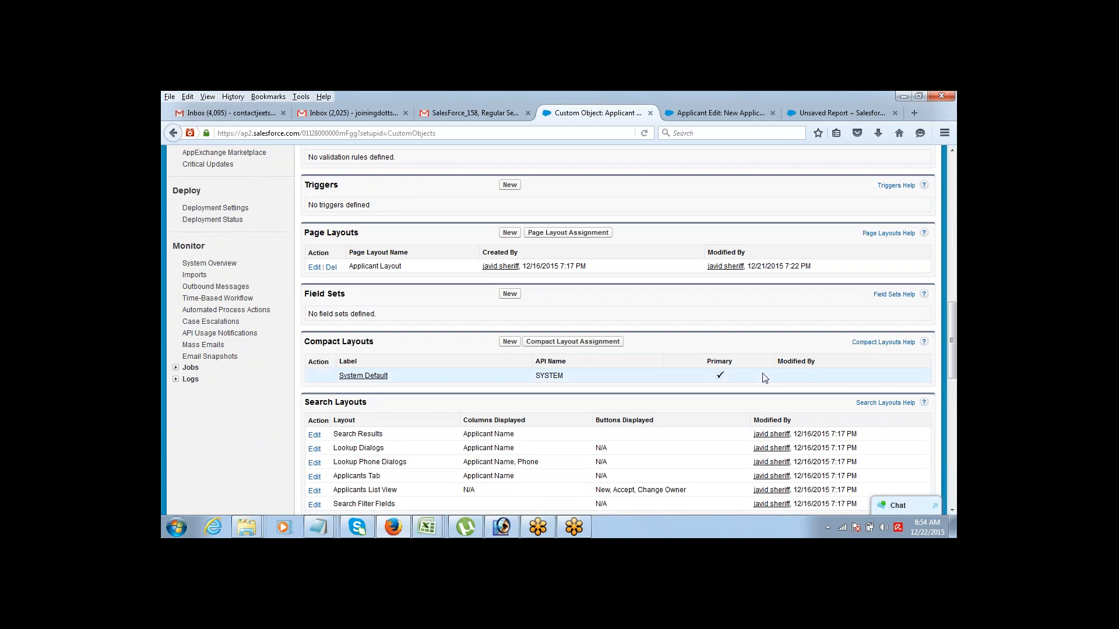
{"action": "left_click", "coordinate": [315, 268]}
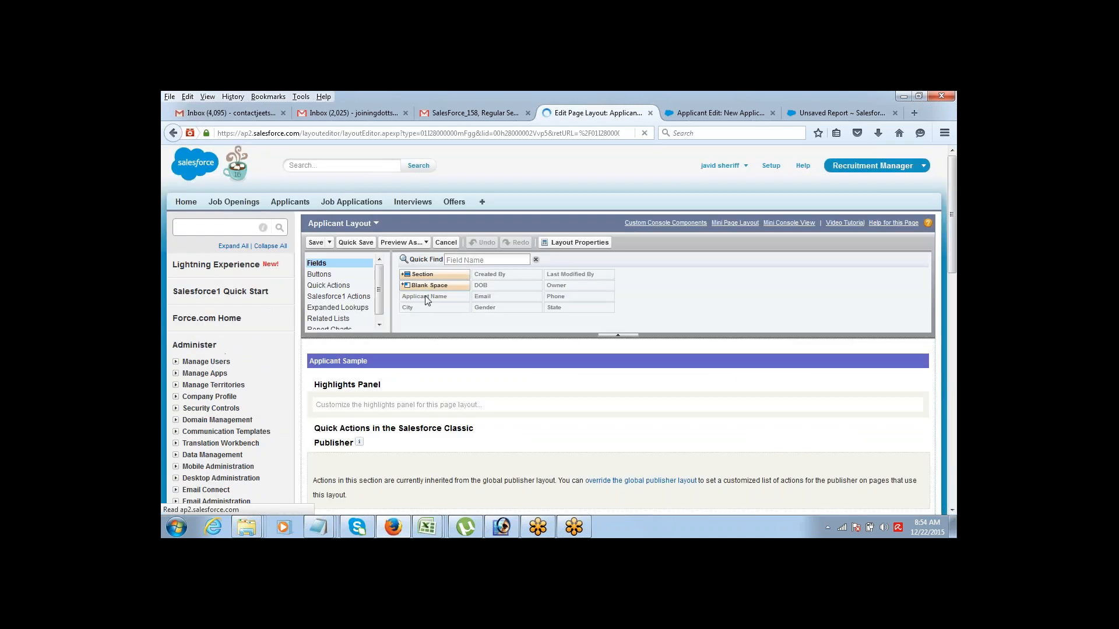
Step: Make the DOB field required on Applicant Layout, quick-save the layout, and reload the new applicant form to check it
{"action": "left_click", "coordinate": [951, 511]}
{"action": "scroll", "coordinate": [952, 511], "scroll_direction": "down", "scroll_amount": 5}
{"action": "scroll", "coordinate": [952, 507], "scroll_direction": "down", "scroll_amount": 5}
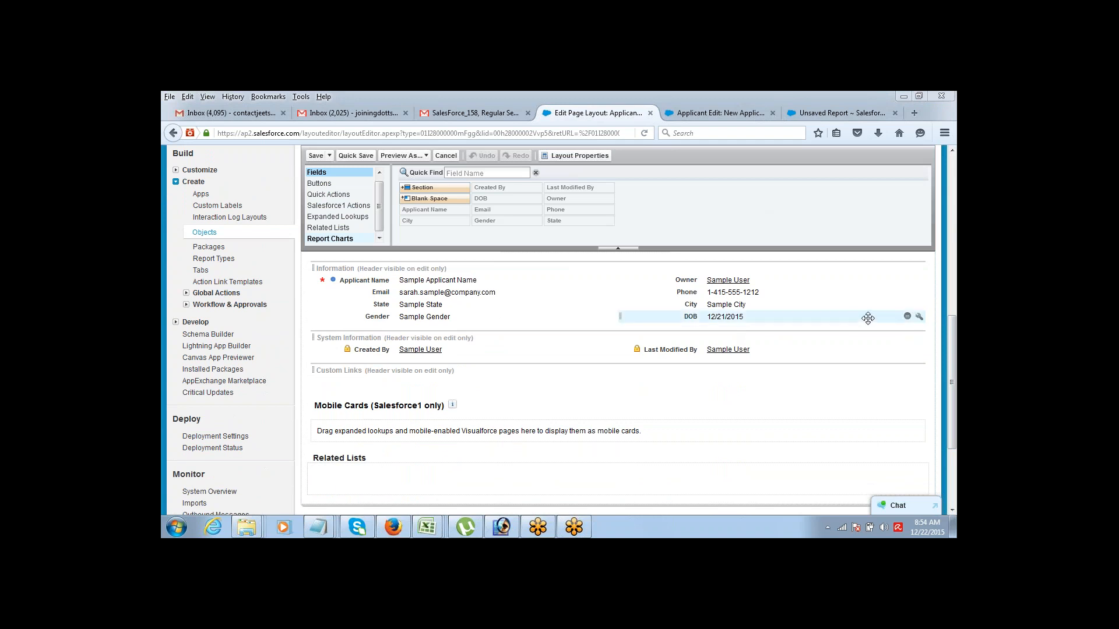
{"action": "left_click", "coordinate": [919, 318]}
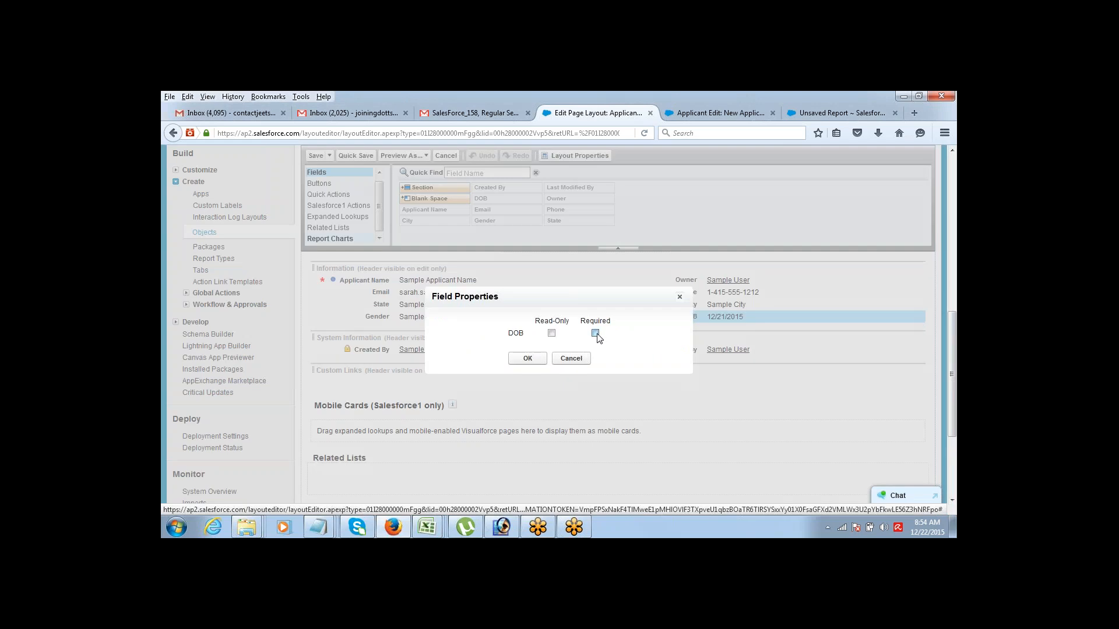
{"action": "left_click", "coordinate": [595, 333]}
{"action": "left_click_drag", "start_coordinate": [534, 321], "coordinate": [574, 328]}
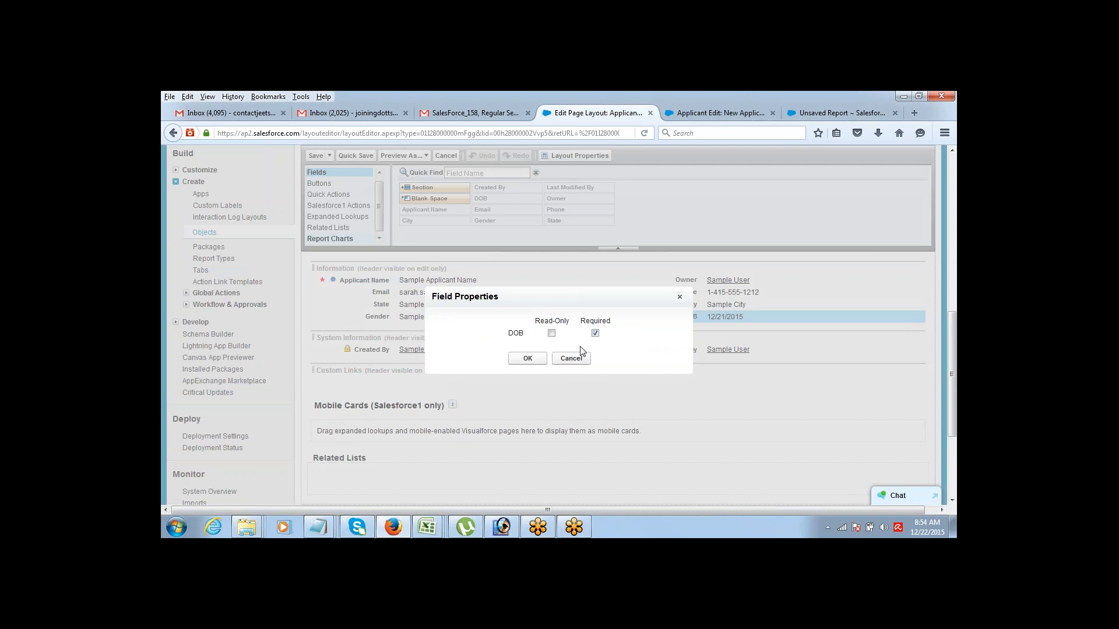
{"action": "left_click", "coordinate": [527, 358]}
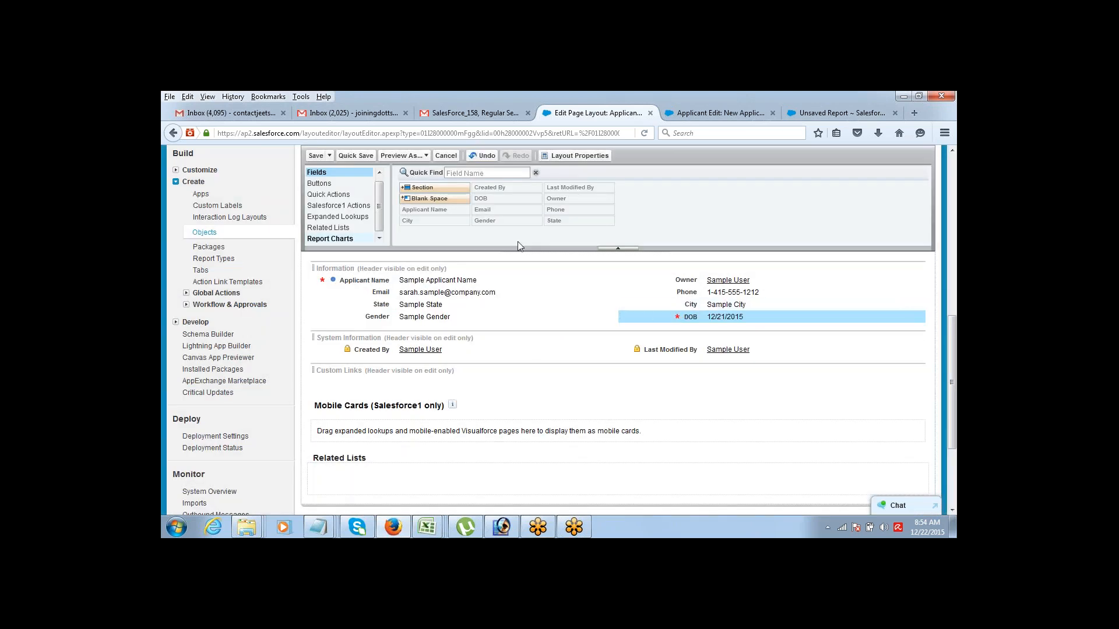
{"action": "left_click", "coordinate": [355, 155]}
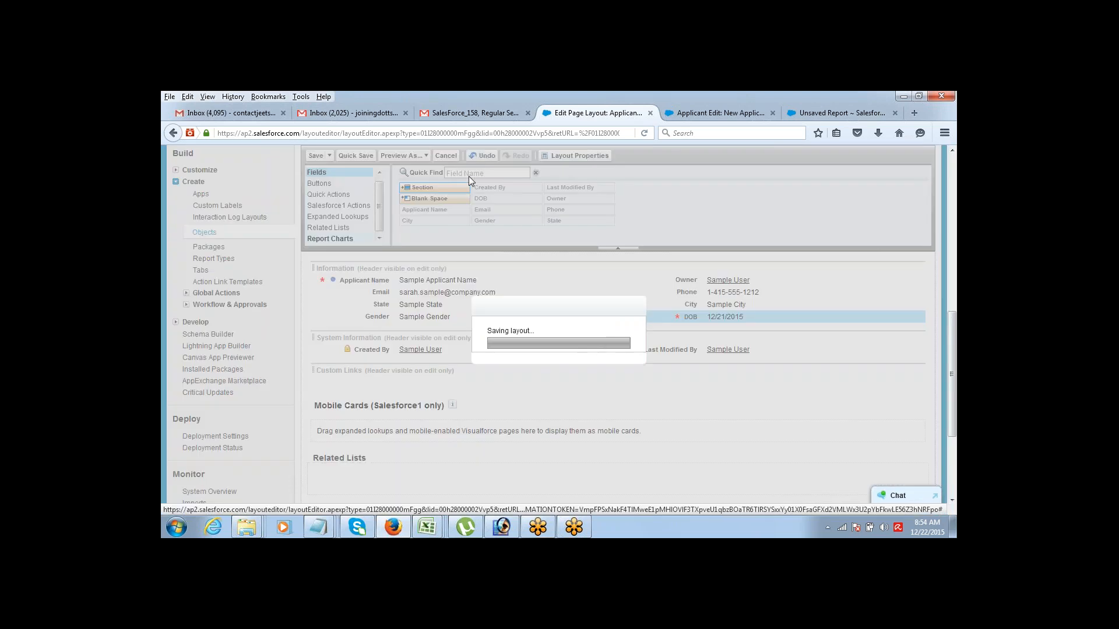
{"action": "left_click", "coordinate": [688, 119]}
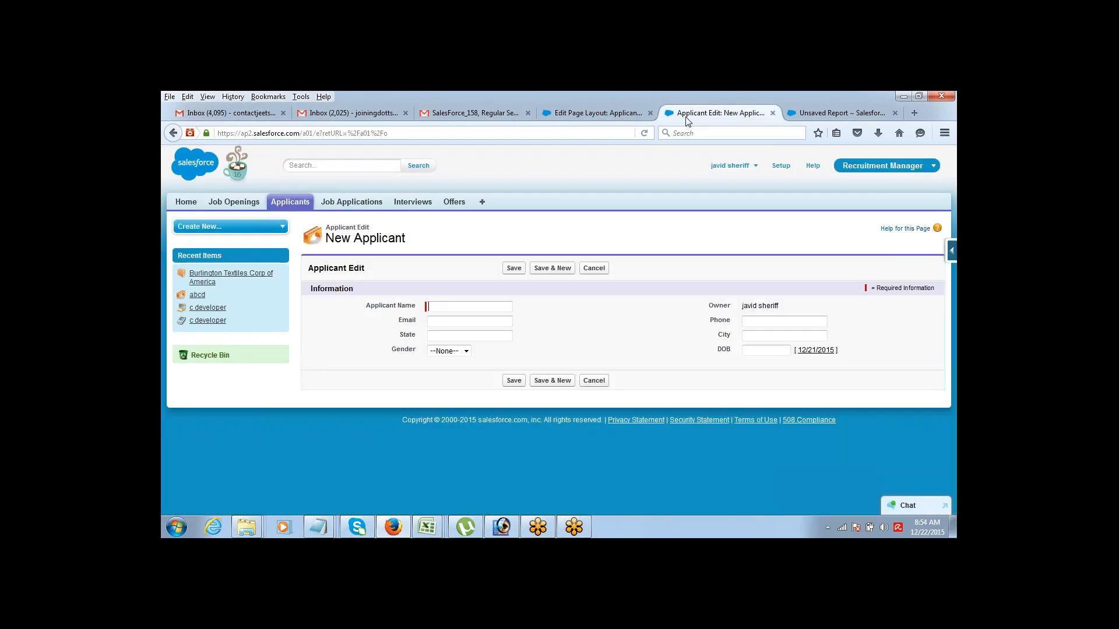
{"action": "left_click", "coordinate": [644, 133]}
Step: Switch to the install notes in Notepad and add the line "5> Set the Order of Related Lists" under Page Layout
{"action": "mouse_move", "coordinate": [319, 526]}
{"action": "left_click", "coordinate": [500, 464]}
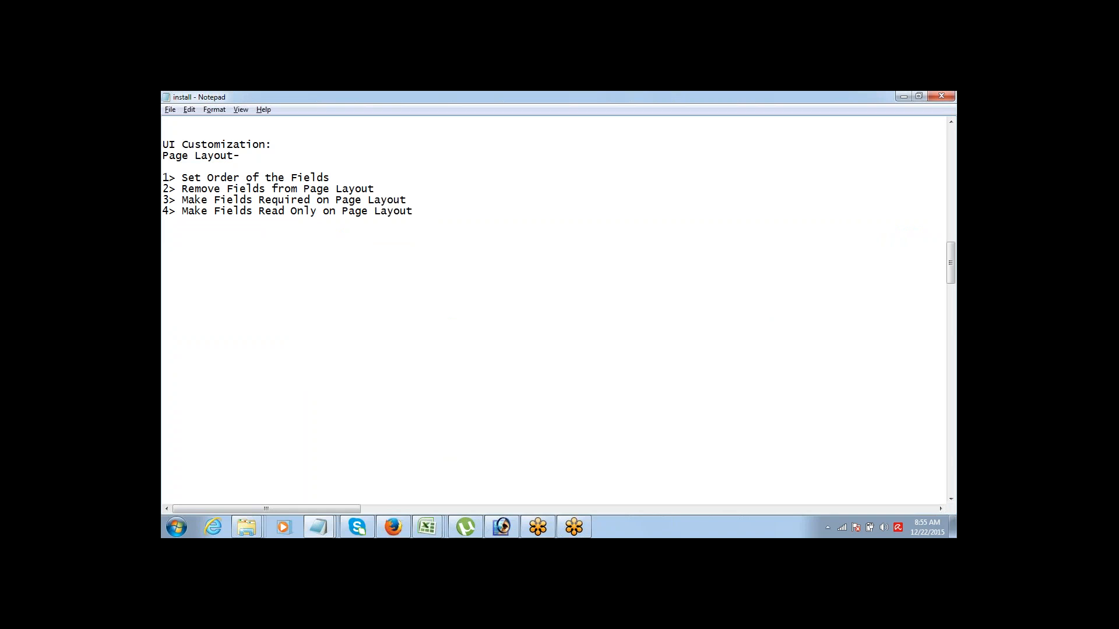
{"action": "key", "text": "Return"}
{"action": "type", "text": "5> Set the Order of Related Lists"}
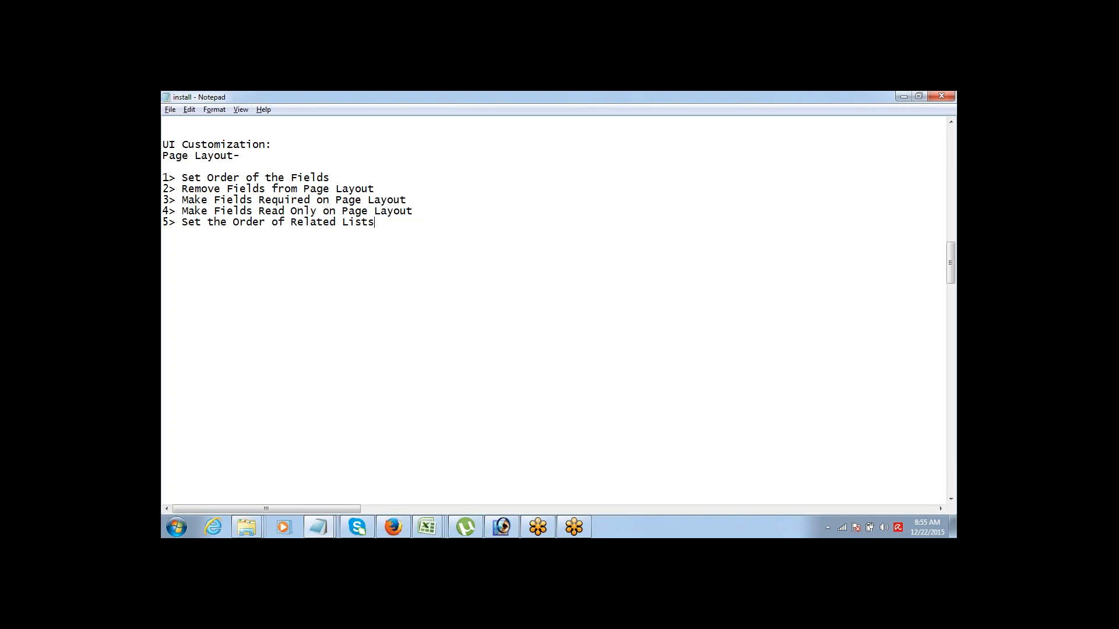
Step: Switch back to Firefox and open the Burlington Textiles Corp of America account in a separate browser tab to view its related lists
{"action": "key", "text": "alt+Tab"}
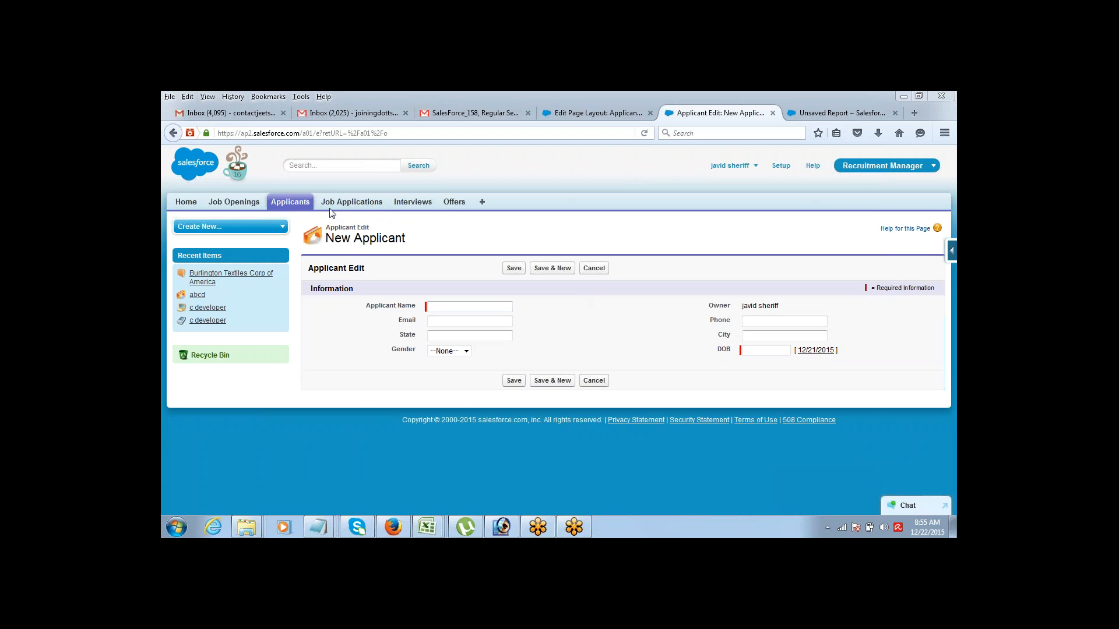
{"action": "middle_click", "coordinate": [781, 168]}
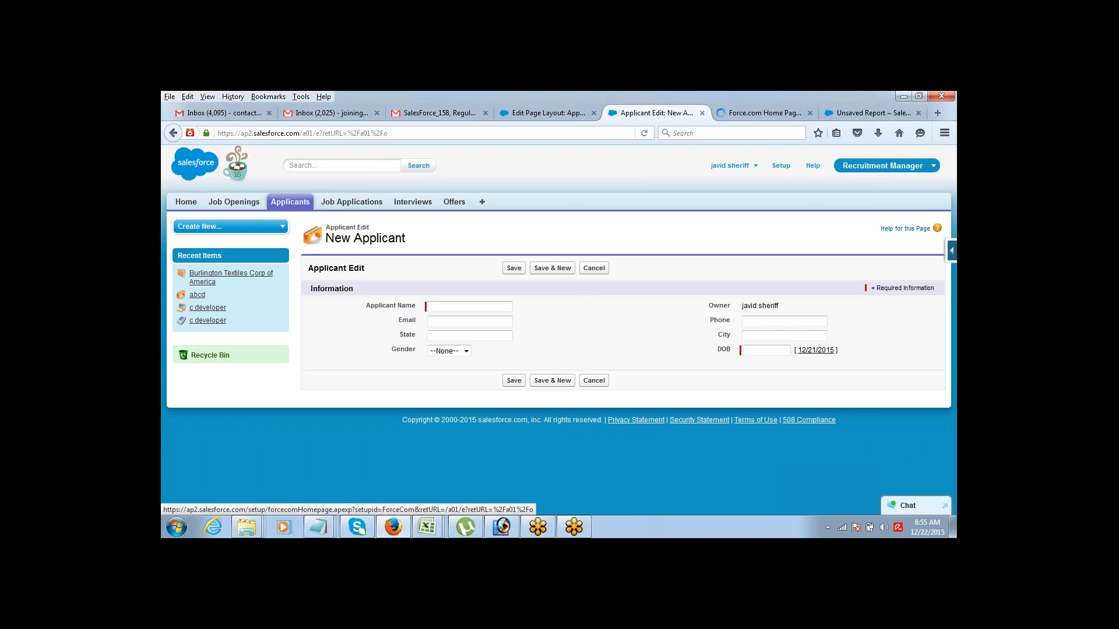
{"action": "left_click", "coordinate": [767, 116]}
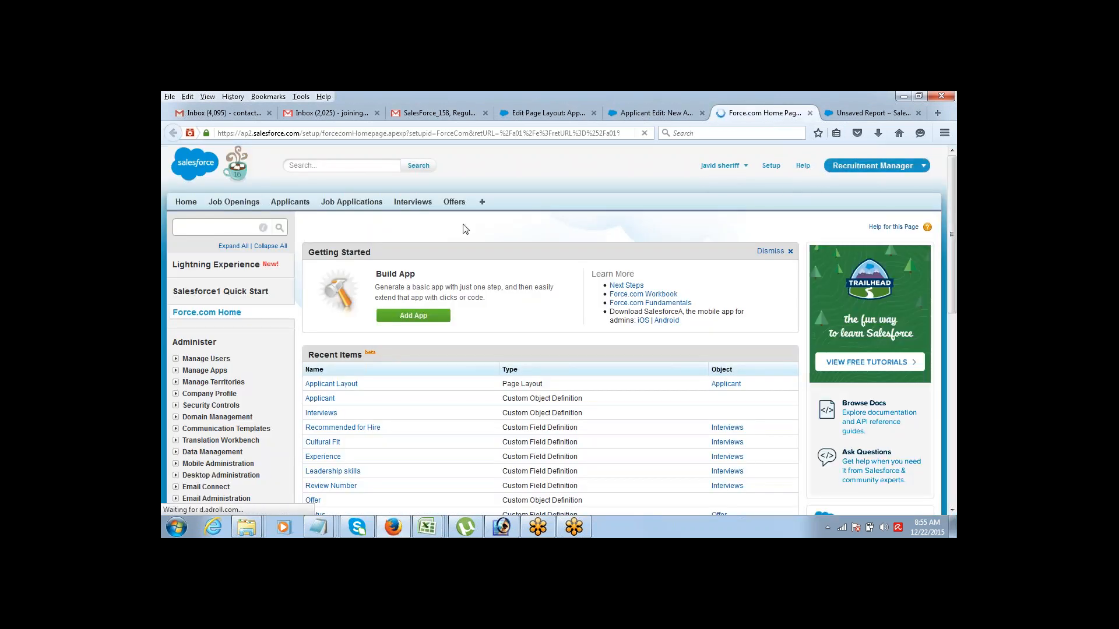
{"action": "left_click", "coordinate": [482, 201]}
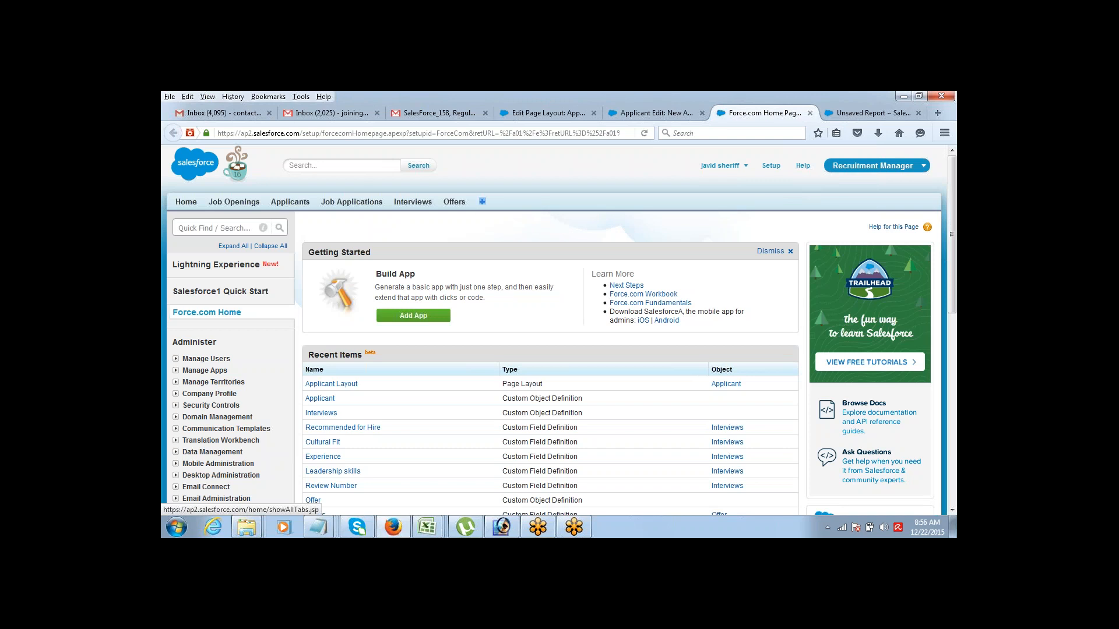
{"action": "left_click", "coordinate": [482, 201]}
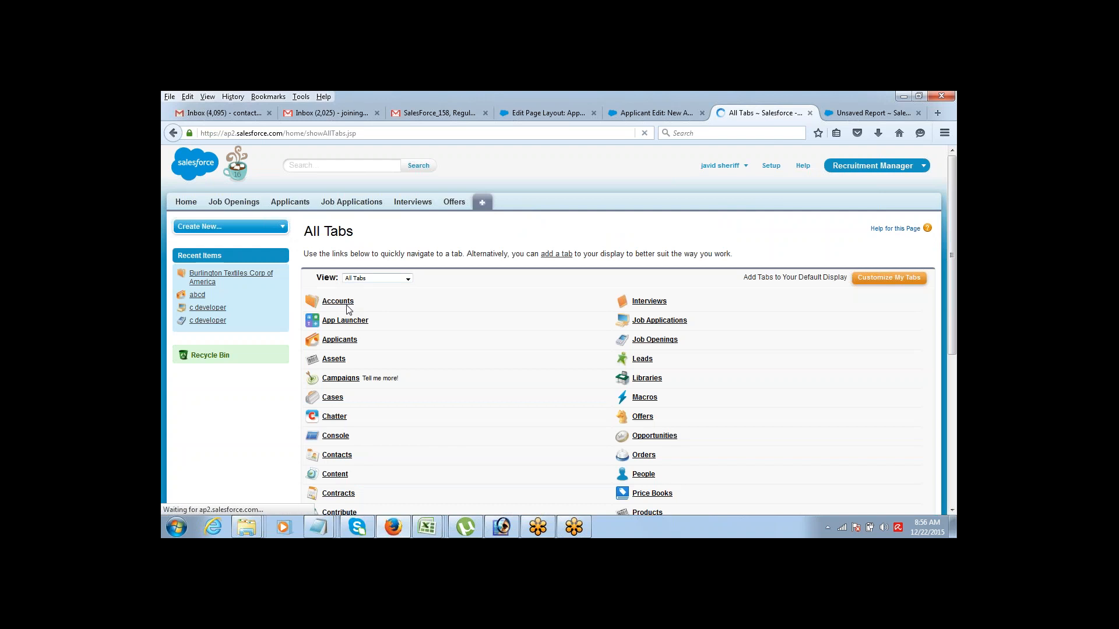
{"action": "left_click", "coordinate": [344, 302]}
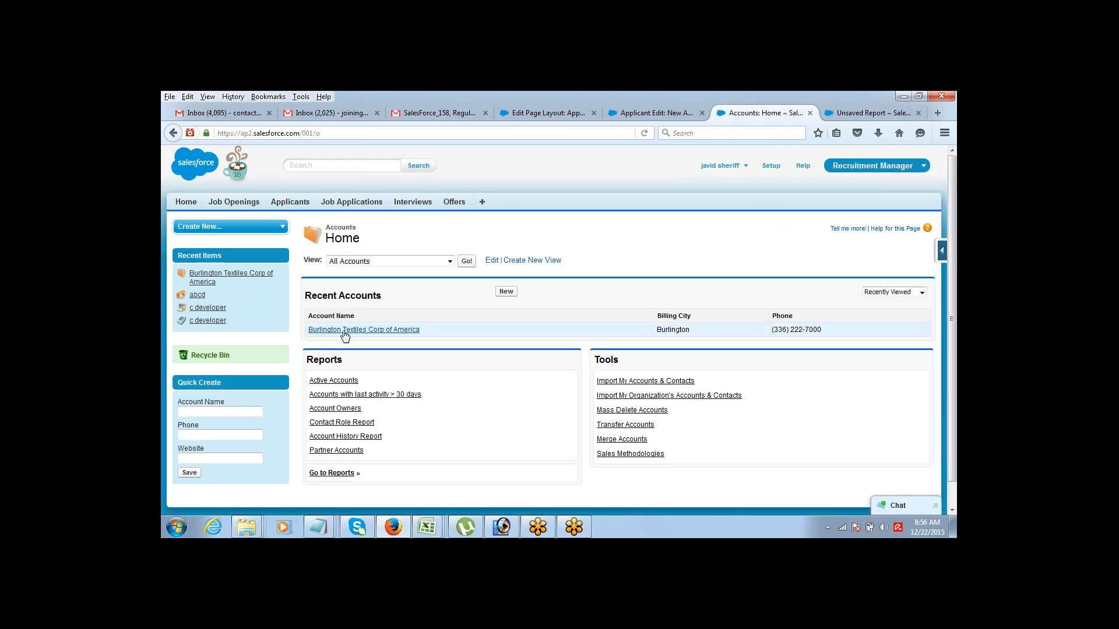
{"action": "left_click", "coordinate": [344, 330]}
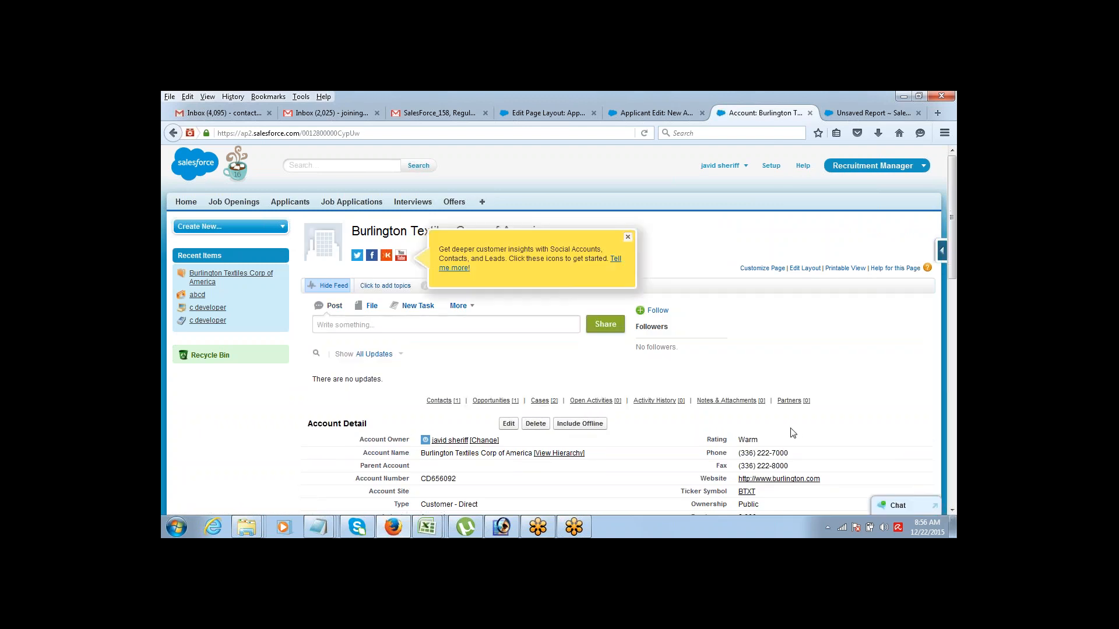
{"action": "left_click", "coordinate": [627, 239]}
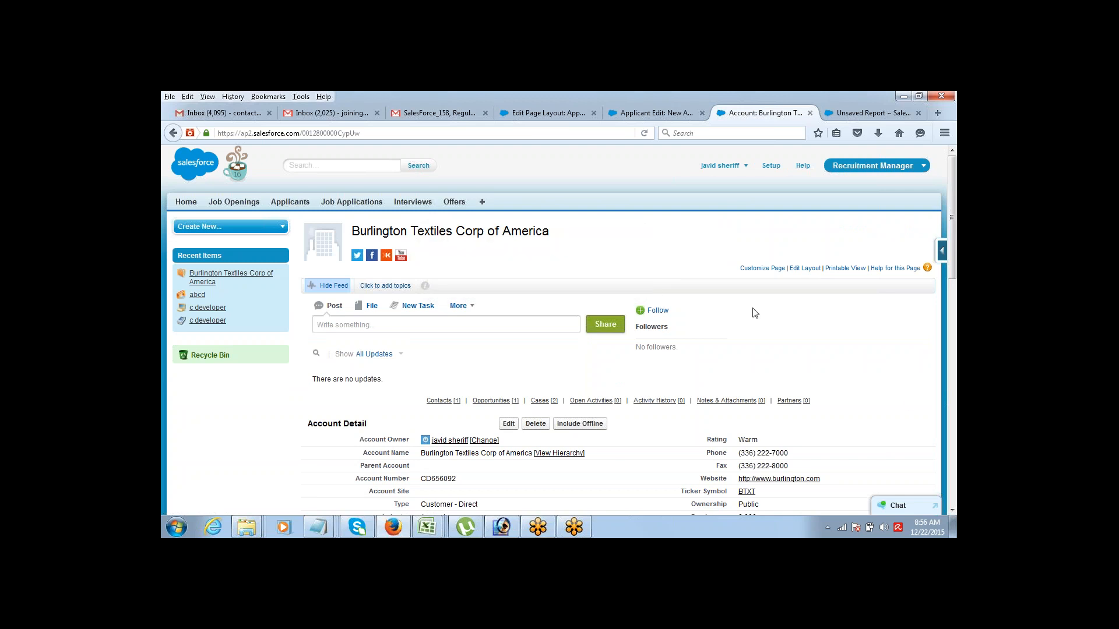
{"action": "scroll", "coordinate": [952, 510], "scroll_direction": "down", "scroll_amount": 10}
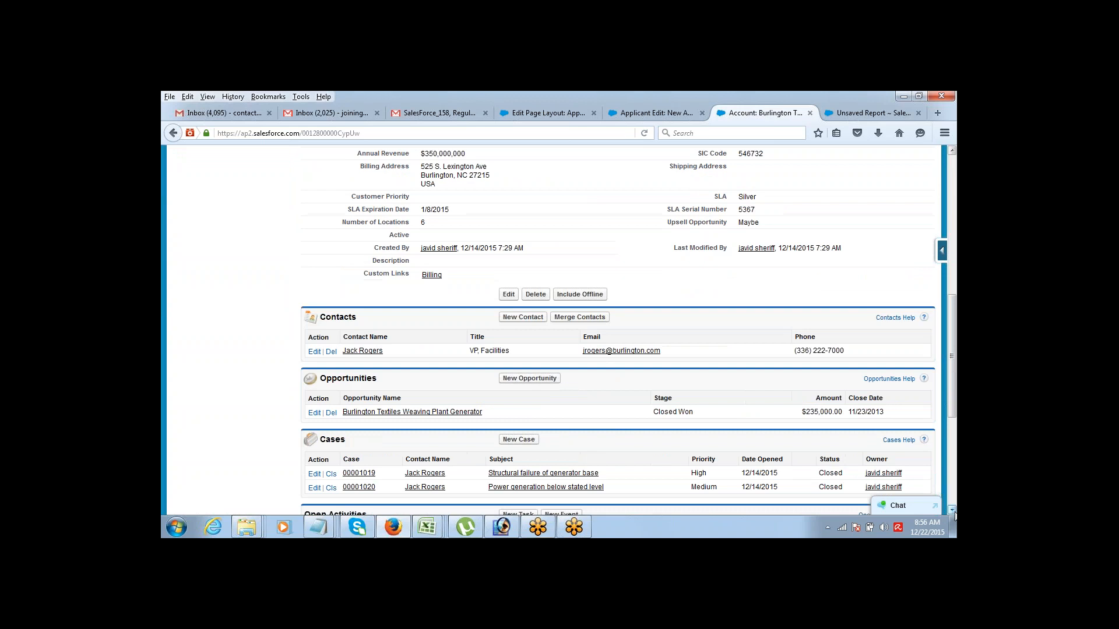
{"action": "scroll", "coordinate": [954, 514], "scroll_direction": "down", "scroll_amount": 5}
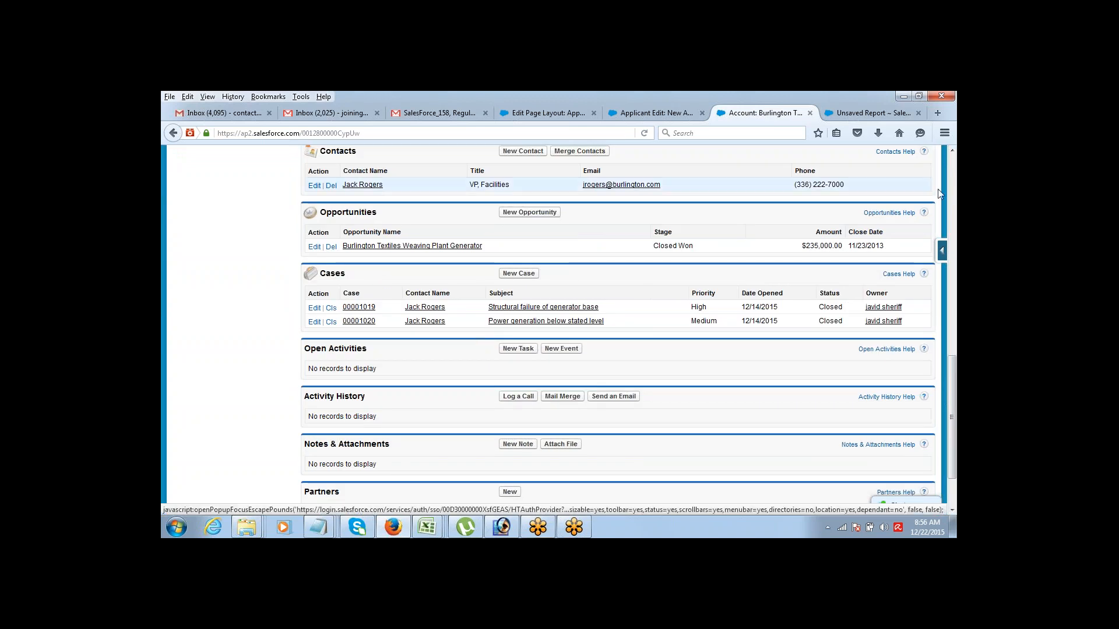
{"action": "scroll", "coordinate": [952, 152], "scroll_direction": "up", "scroll_amount": 1}
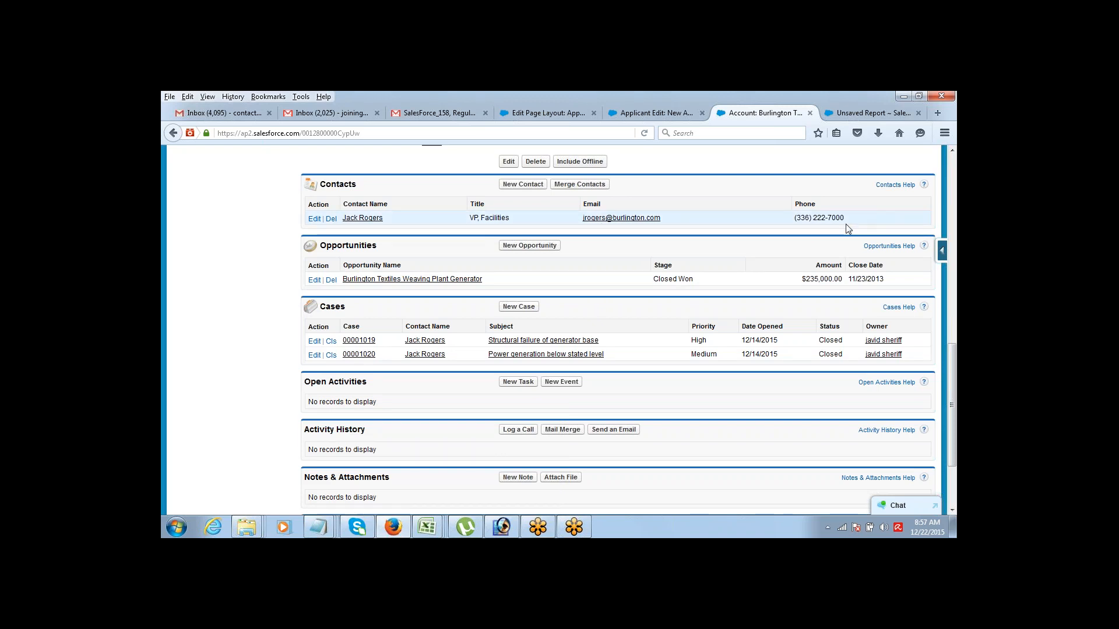
Step: Return to the Applicant Layout editor, dismiss the report charts tip, and view which related lists are available for the layout
{"action": "left_click", "coordinate": [654, 114]}
{"action": "left_click", "coordinate": [548, 113]}
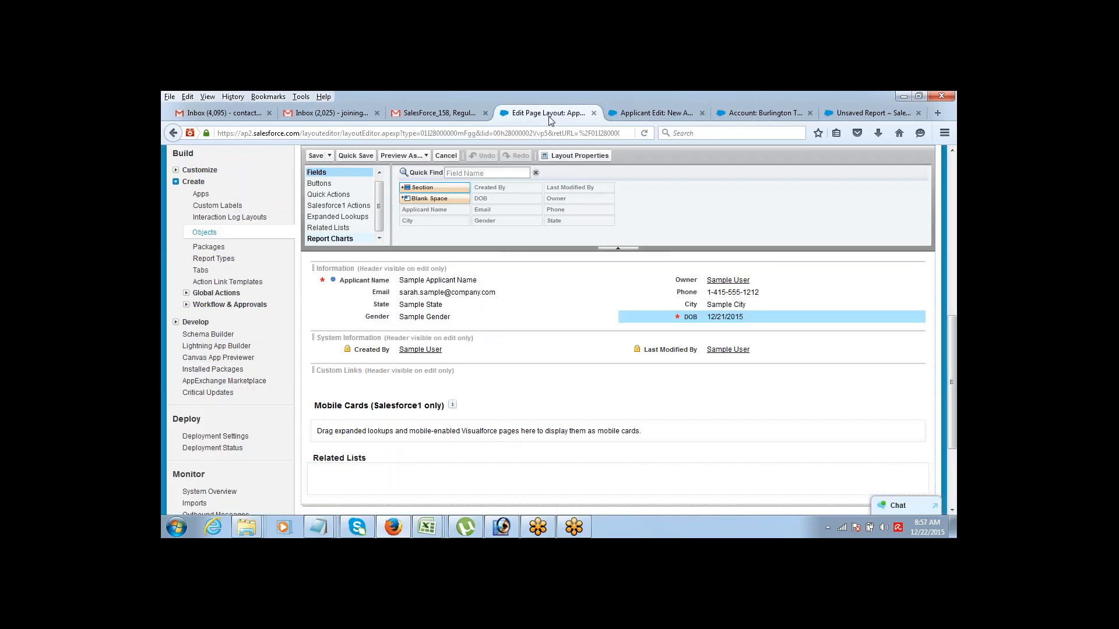
{"action": "left_click_drag", "start_coordinate": [950, 409], "coordinate": [940, 365]}
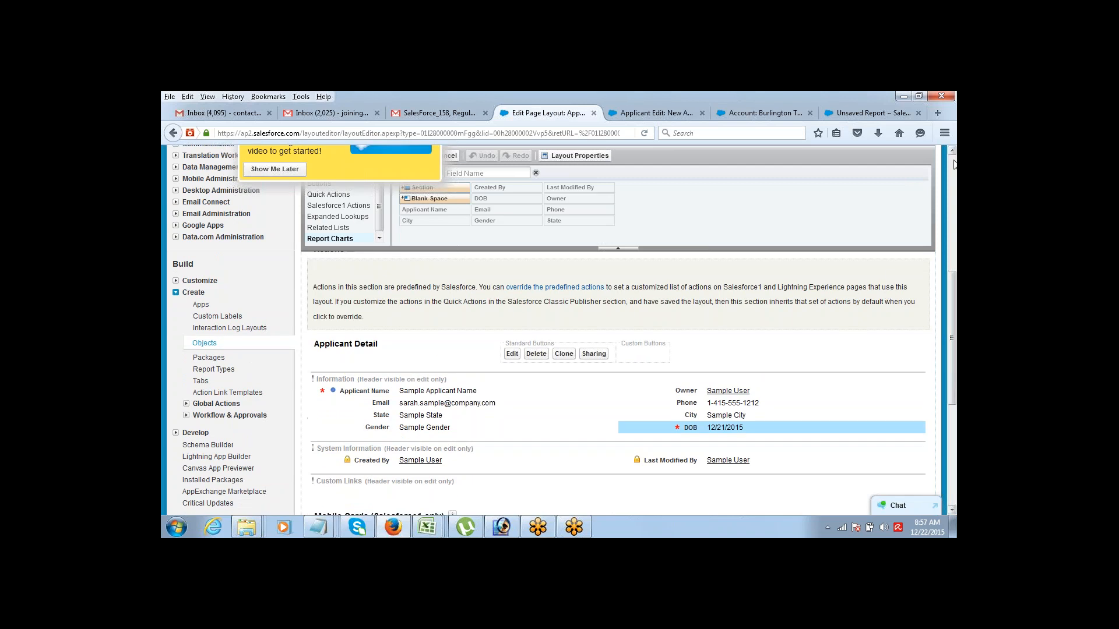
{"action": "scroll", "coordinate": [952, 156], "scroll_direction": "up", "scroll_amount": 8}
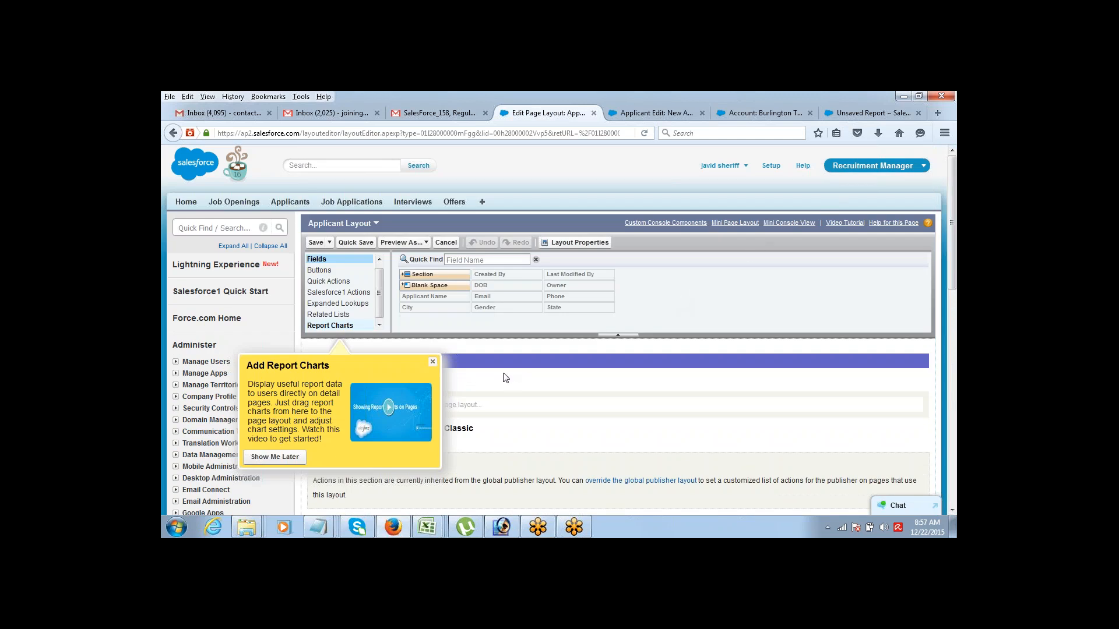
{"action": "left_click", "coordinate": [433, 363]}
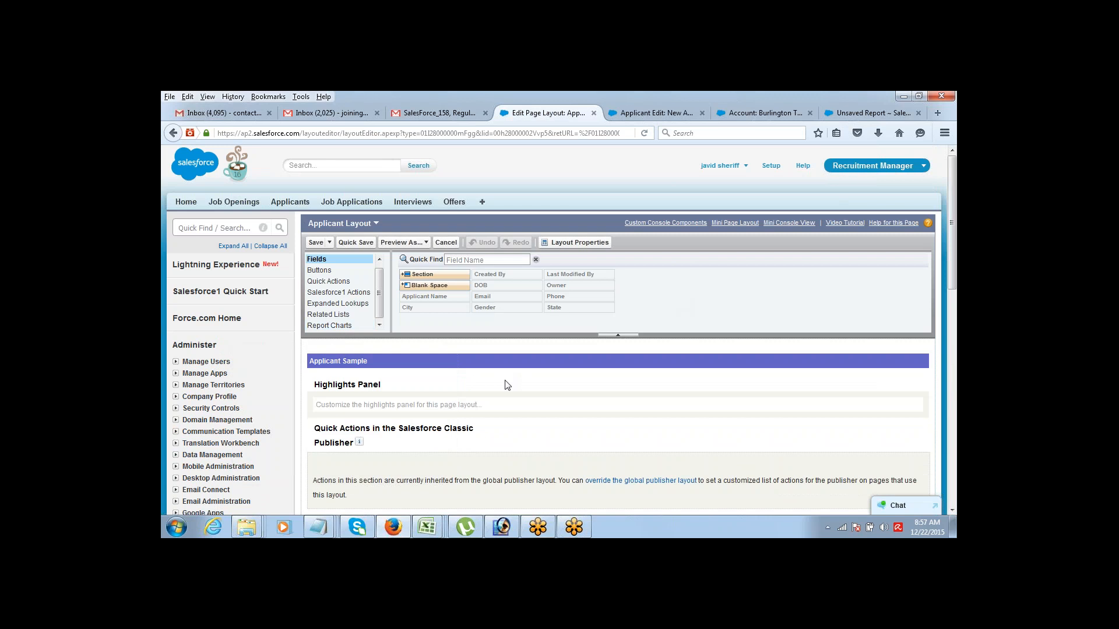
{"action": "scroll", "coordinate": [952, 510], "scroll_direction": "down", "scroll_amount": 10}
{"action": "scroll", "coordinate": [952, 511], "scroll_direction": "down", "scroll_amount": 5}
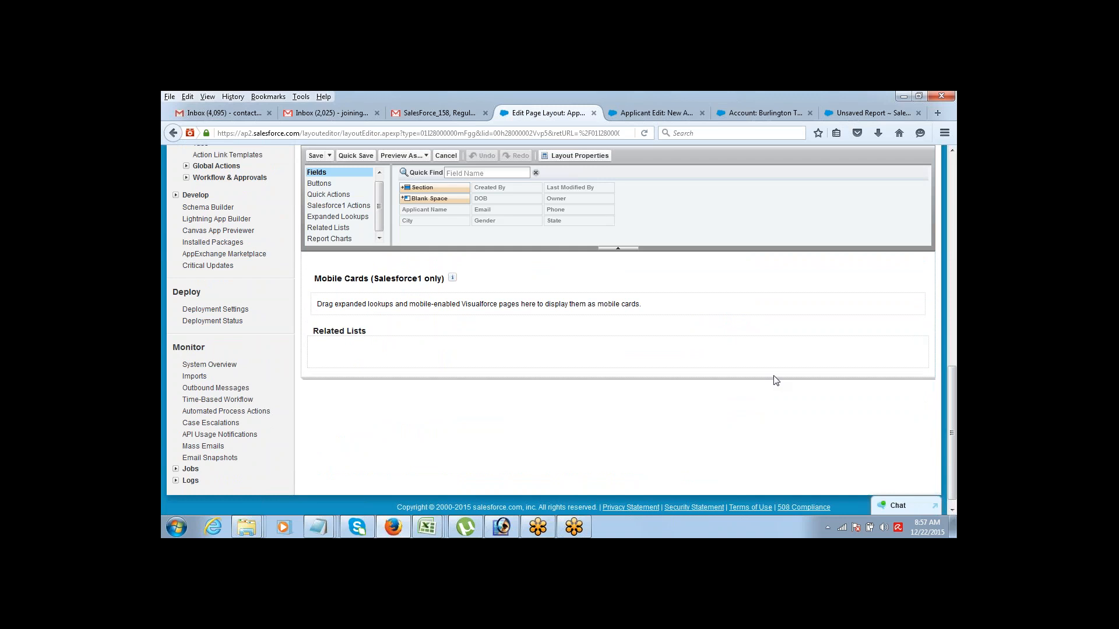
{"action": "left_click", "coordinate": [329, 228]}
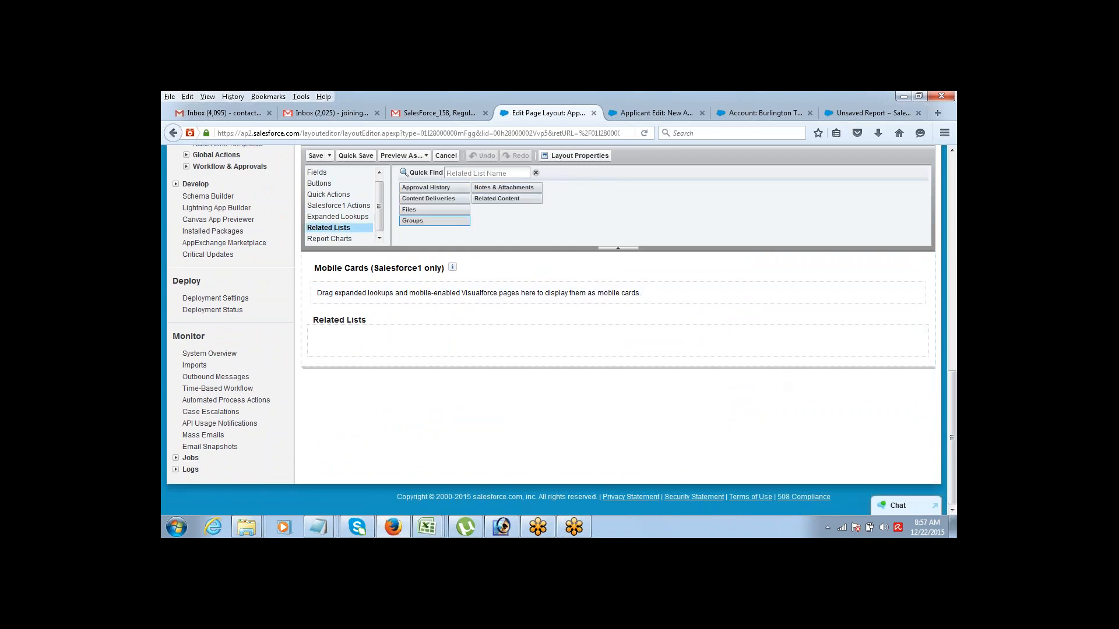
Step: Open the standard Account object's page layouts in Setup and start editing Account Layout
{"action": "left_click", "coordinate": [951, 151]}
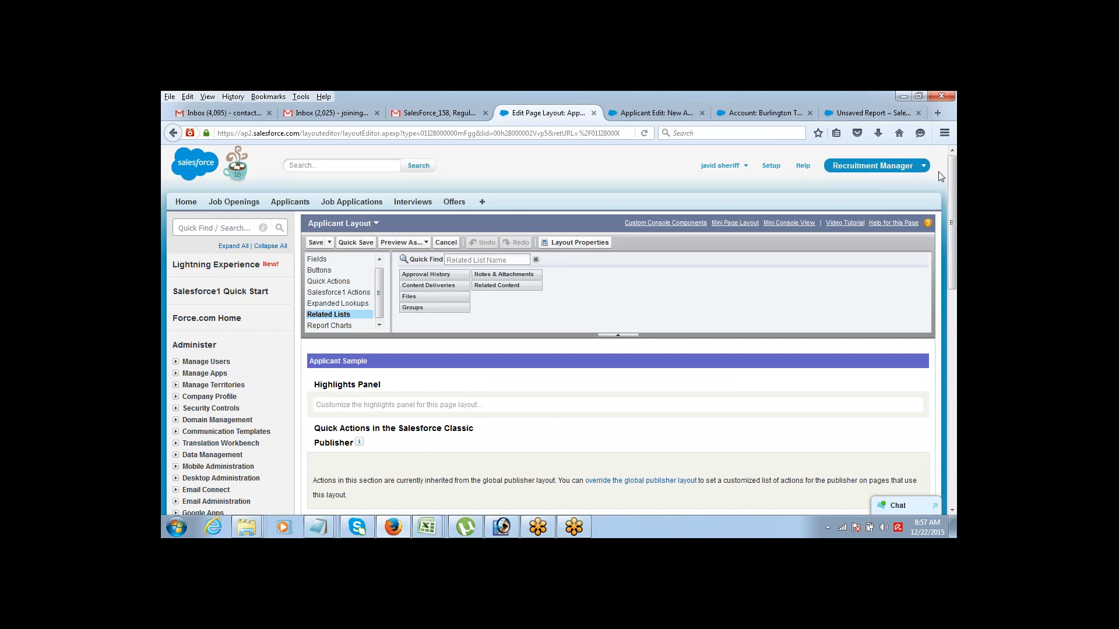
{"action": "left_click_drag", "start_coordinate": [953, 166], "coordinate": [954, 233]}
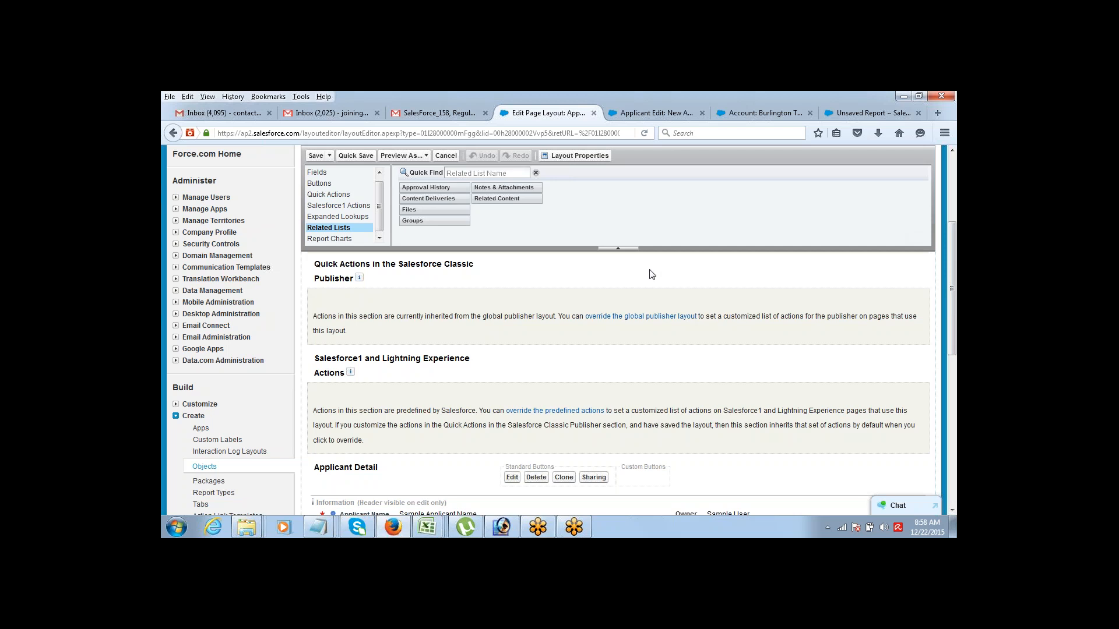
{"action": "left_click", "coordinate": [176, 416]}
{"action": "left_click", "coordinate": [176, 404]}
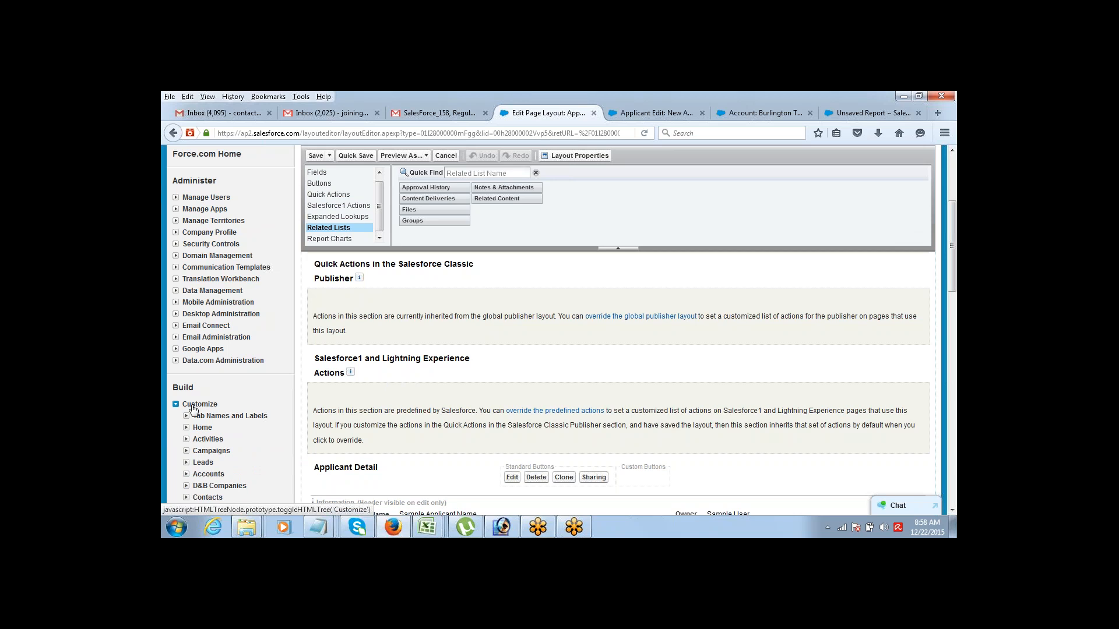
{"action": "left_click", "coordinate": [954, 512]}
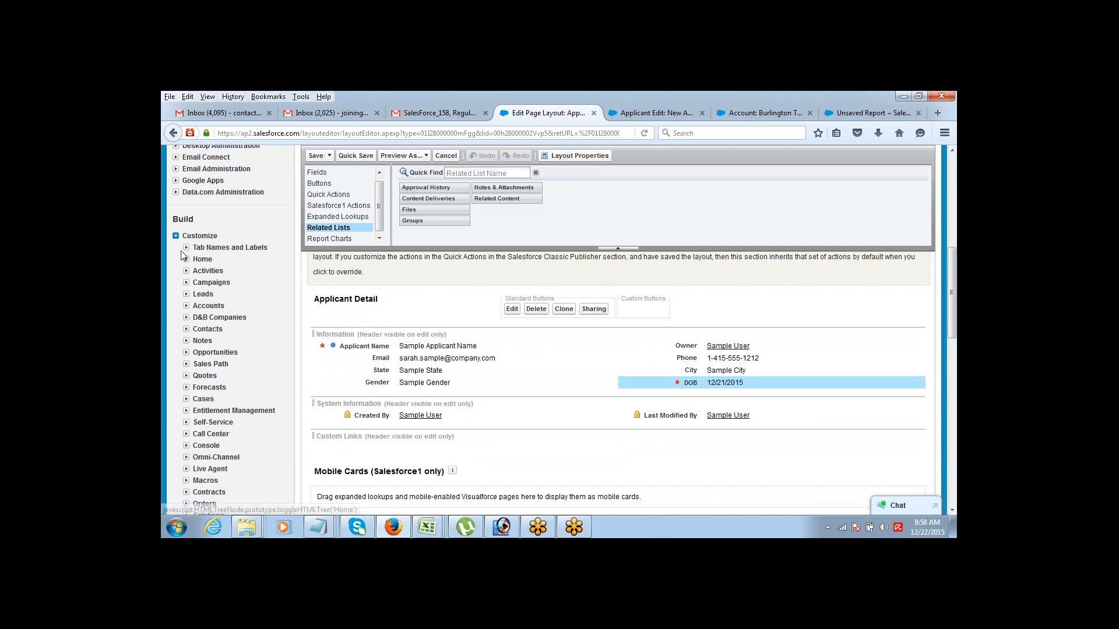
{"action": "left_click", "coordinate": [186, 306]}
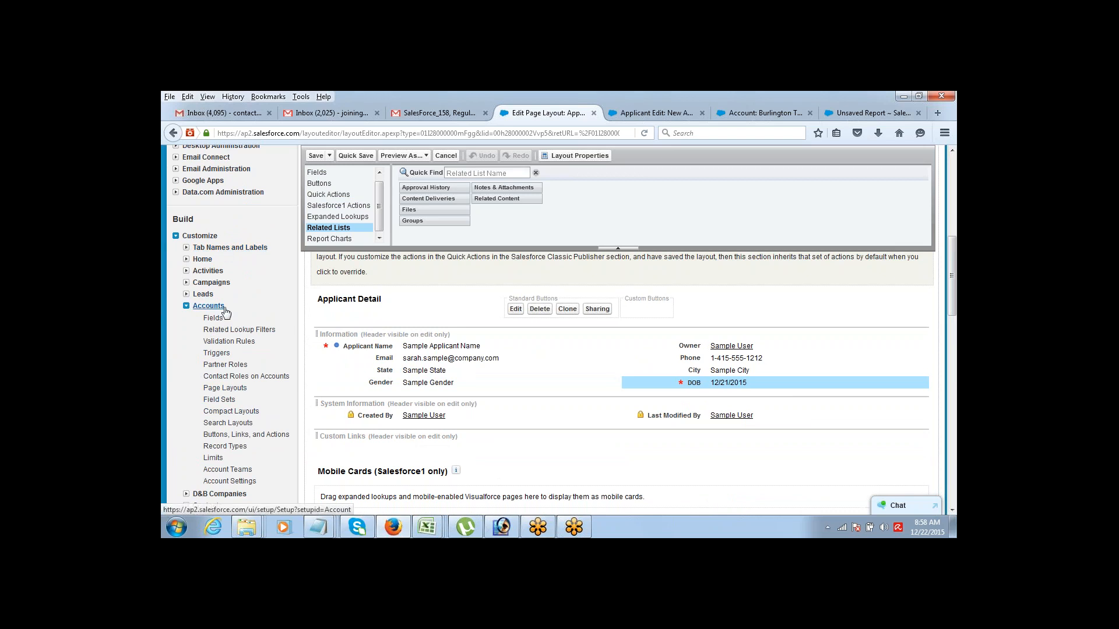
{"action": "left_click", "coordinate": [209, 389]}
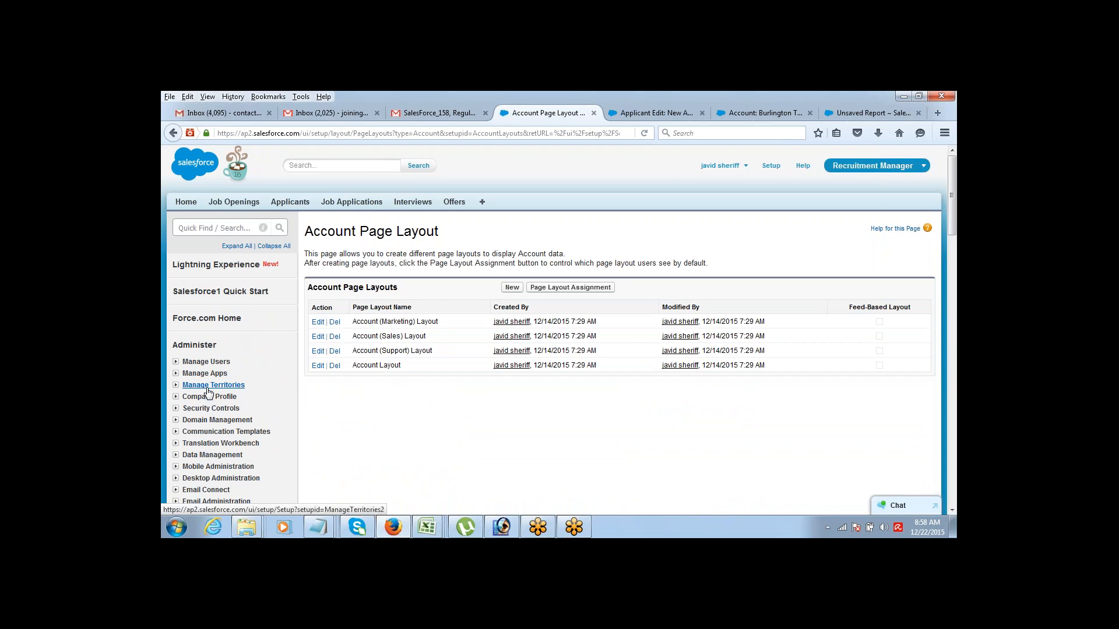
{"action": "left_click", "coordinate": [318, 366]}
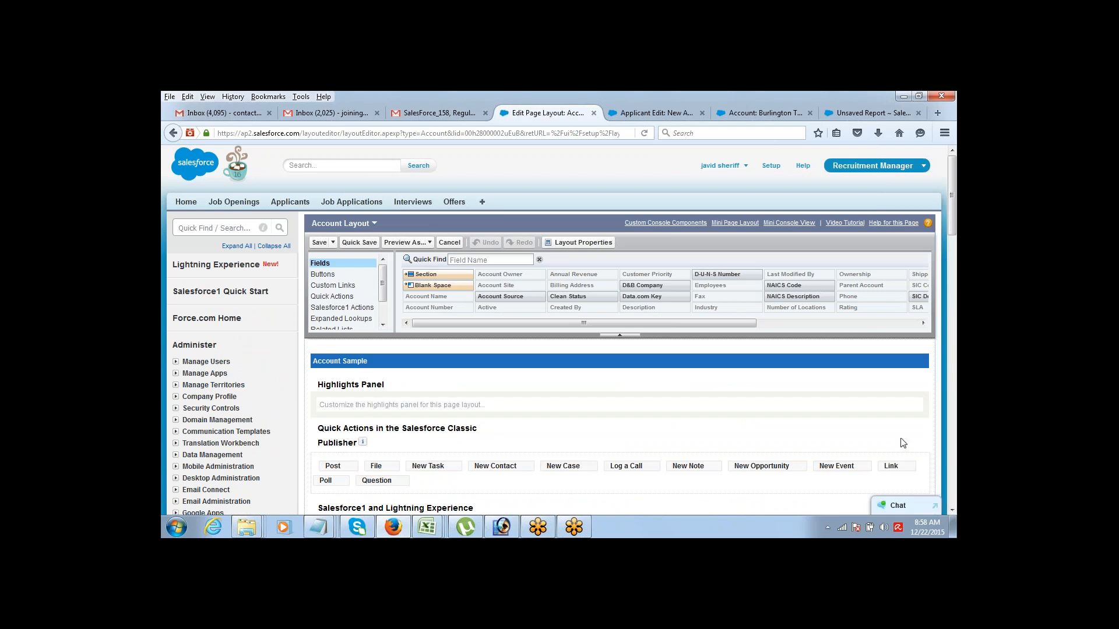
Step: Move the Opportunities related list above Contacts on Account Layout
{"action": "scroll", "coordinate": [953, 513], "scroll_direction": "down", "scroll_amount": 10}
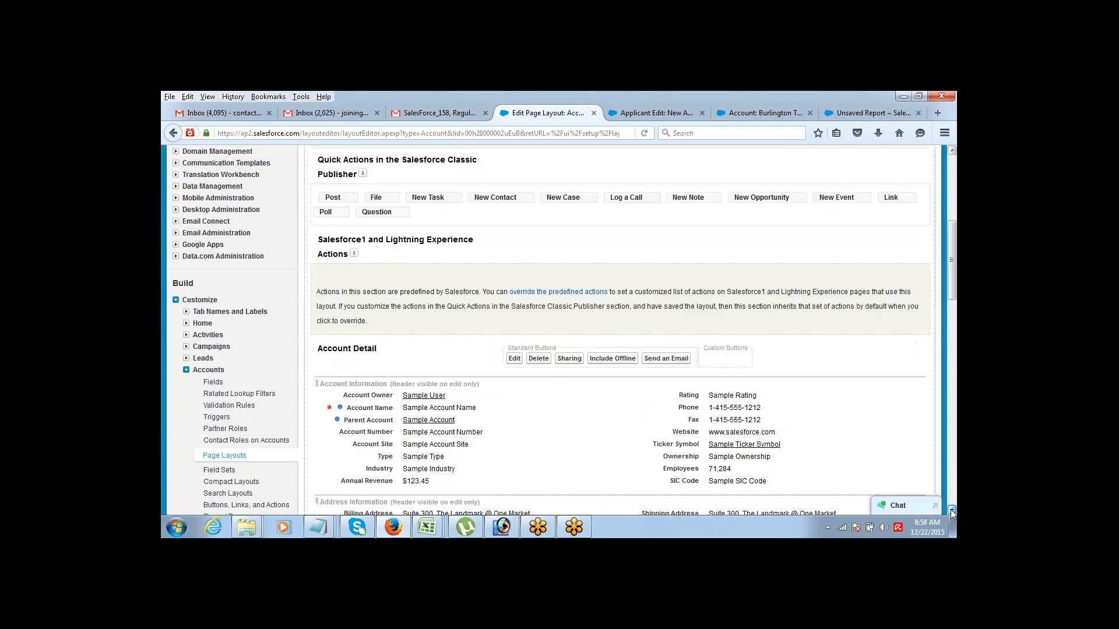
{"action": "scroll", "coordinate": [953, 513], "scroll_direction": "down", "scroll_amount": 7}
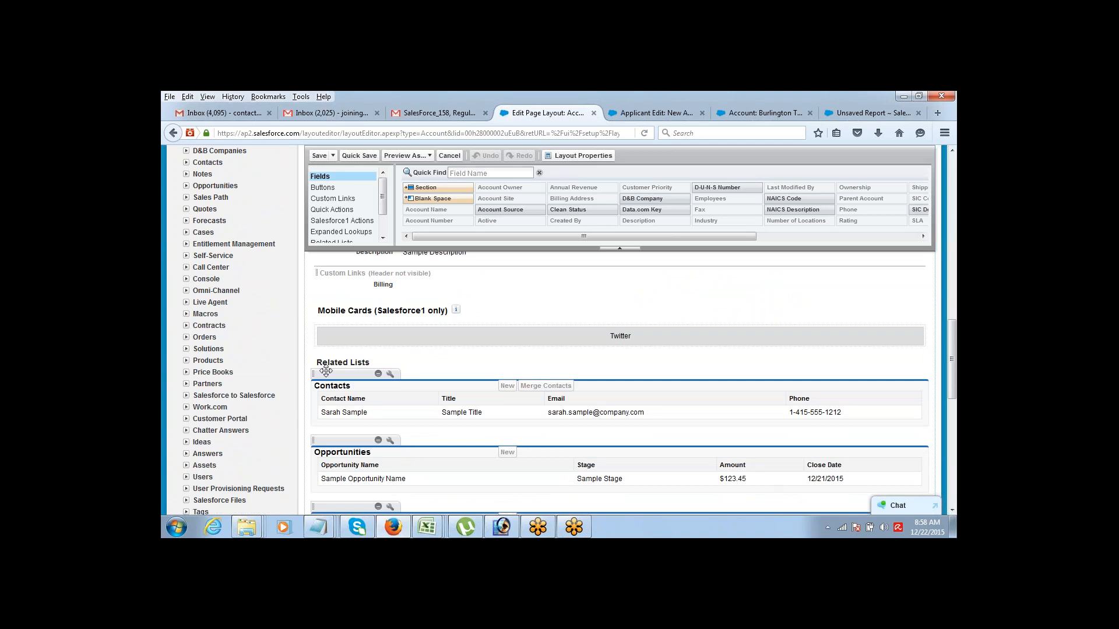
{"action": "left_click_drag", "start_coordinate": [317, 362], "coordinate": [370, 363]}
{"action": "left_click_drag", "start_coordinate": [316, 450], "coordinate": [324, 376]}
{"action": "left_click_drag", "start_coordinate": [318, 441], "coordinate": [319, 376]}
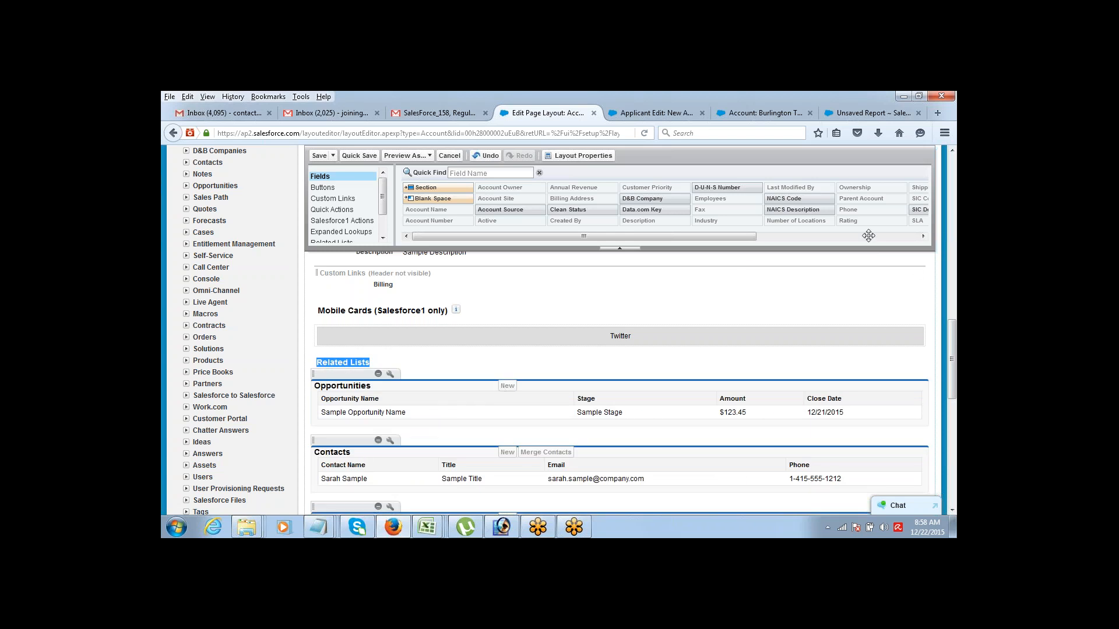
Step: Move the Cases related list above Contacts on Account Layout
{"action": "left_click", "coordinate": [946, 232]}
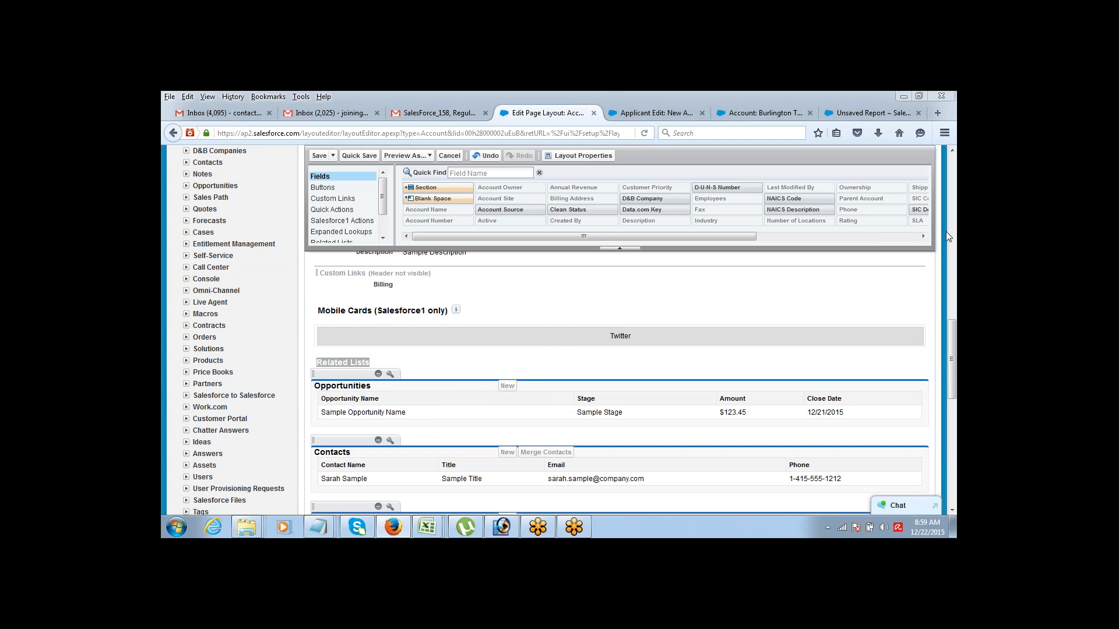
{"action": "mouse_move", "coordinate": [954, 388]}
{"action": "left_mouse_down"}
{"action": "mouse_move", "coordinate": [954, 421]}
{"action": "mouse_move", "coordinate": [954, 401]}
{"action": "left_mouse_up"}
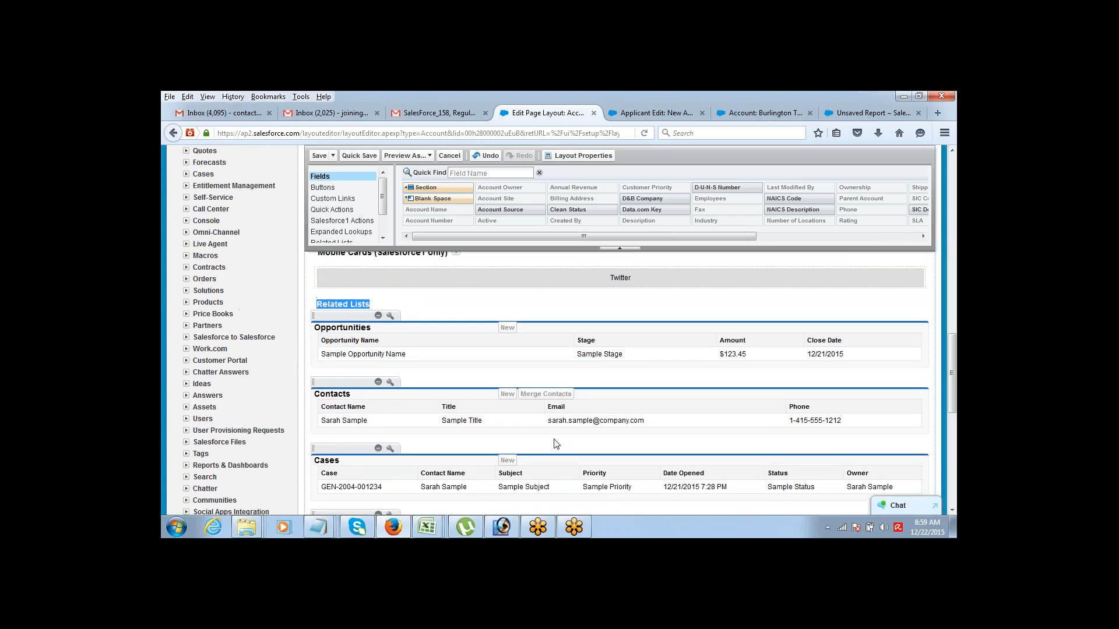
{"action": "left_click_drag", "start_coordinate": [331, 444], "coordinate": [338, 381]}
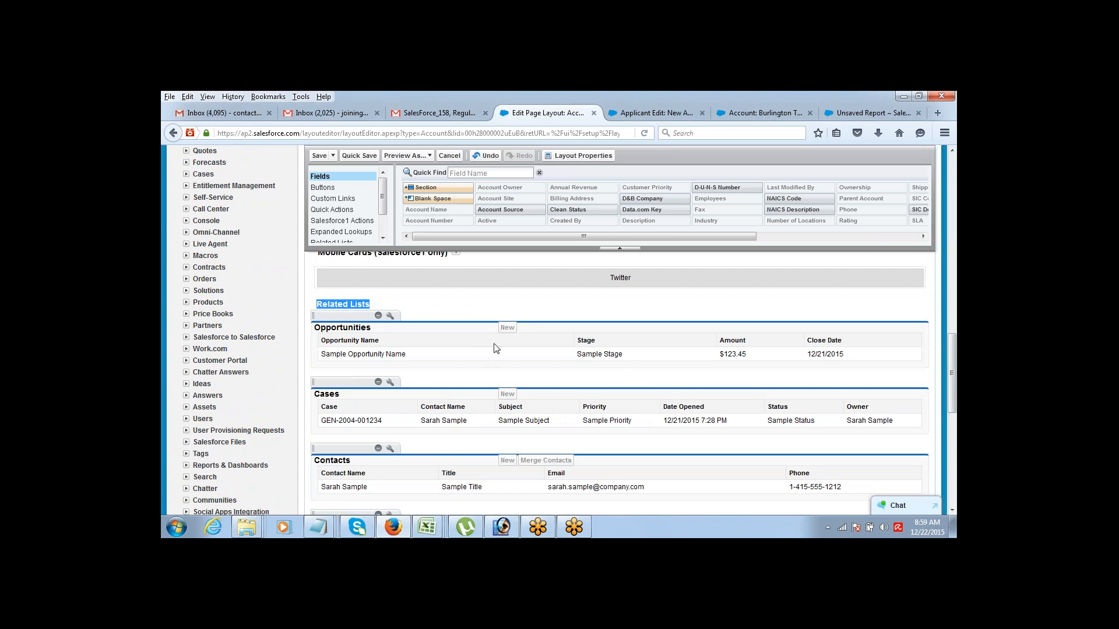
{"action": "left_click", "coordinate": [946, 187]}
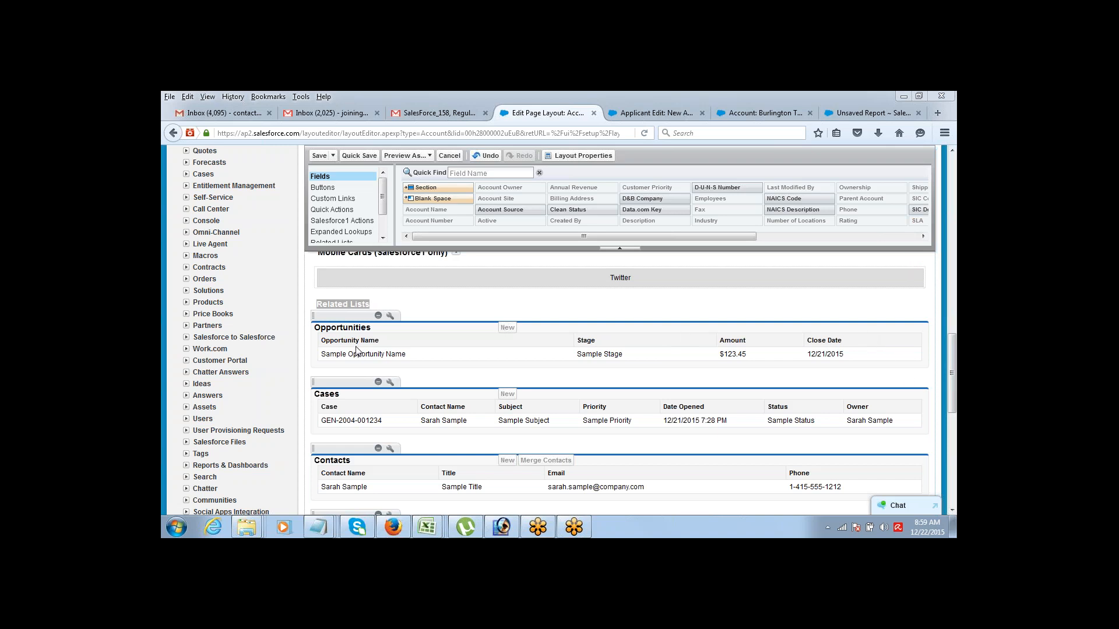
Step: Add the Expected Revenue and Created Date fields as columns of the Opportunities related list and apply the properties
{"action": "left_click", "coordinate": [389, 317]}
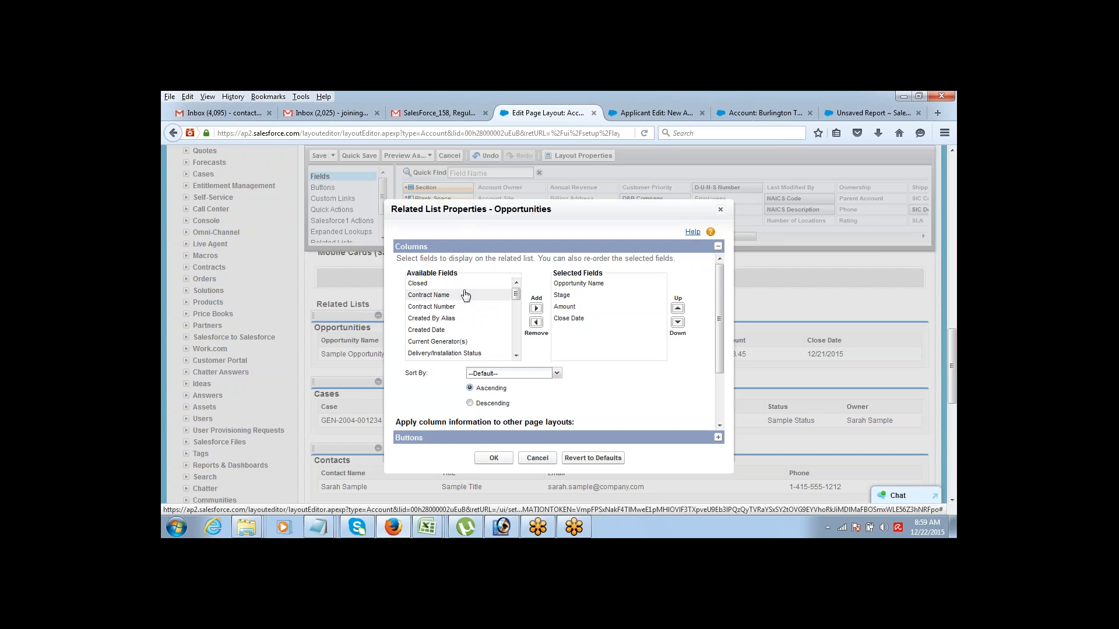
{"action": "left_click", "coordinate": [479, 321]}
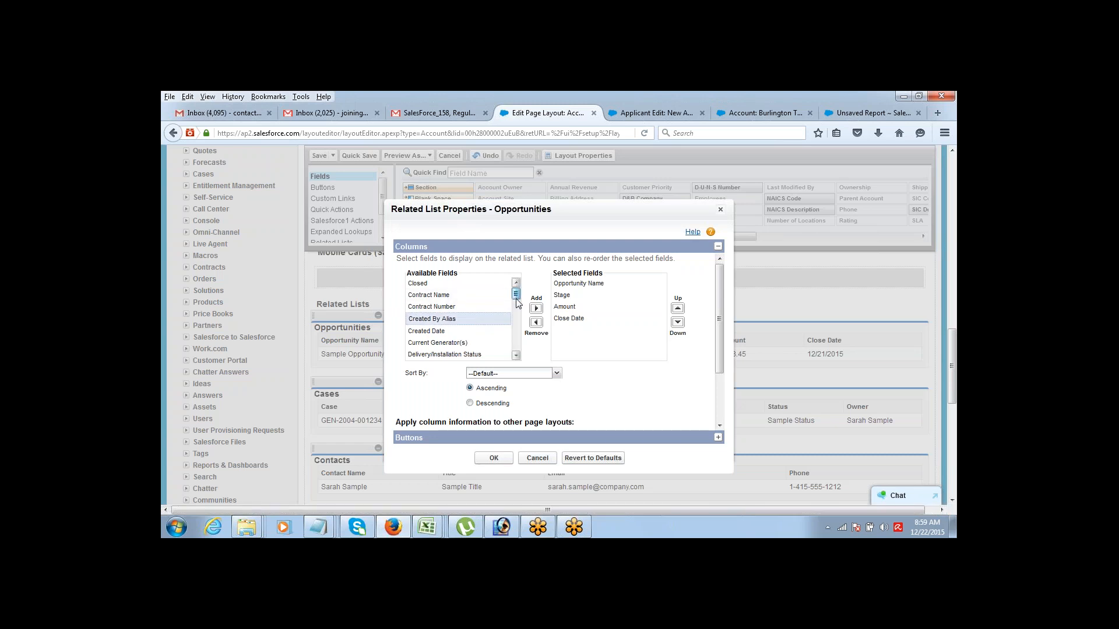
{"action": "left_click_drag", "start_coordinate": [516, 295], "coordinate": [516, 312]}
{"action": "left_click", "coordinate": [431, 313]}
{"action": "left_click", "coordinate": [443, 301]}
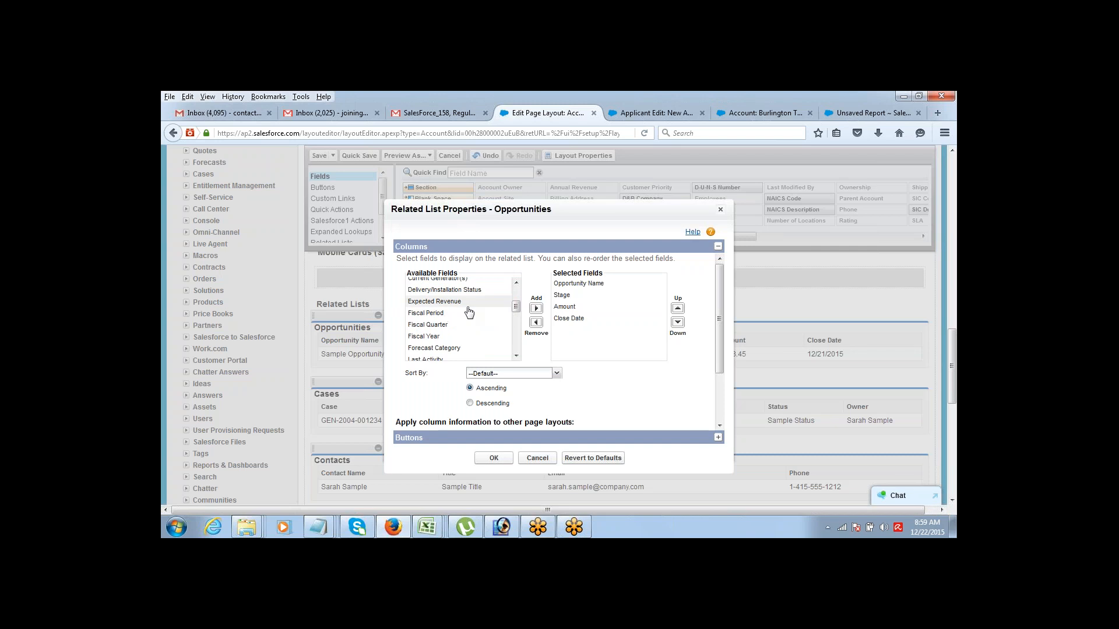
{"action": "left_click", "coordinate": [536, 309]}
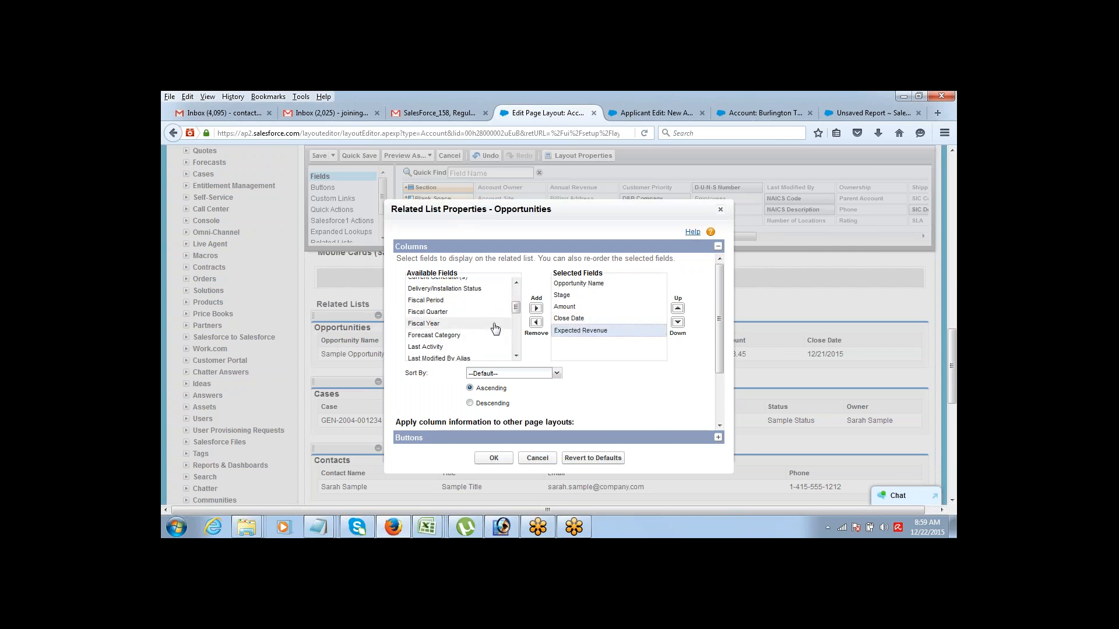
{"action": "mouse_move", "coordinate": [517, 312]}
{"action": "left_mouse_down"}
{"action": "mouse_move", "coordinate": [517, 332]}
{"action": "mouse_move", "coordinate": [516, 295]}
{"action": "left_mouse_up"}
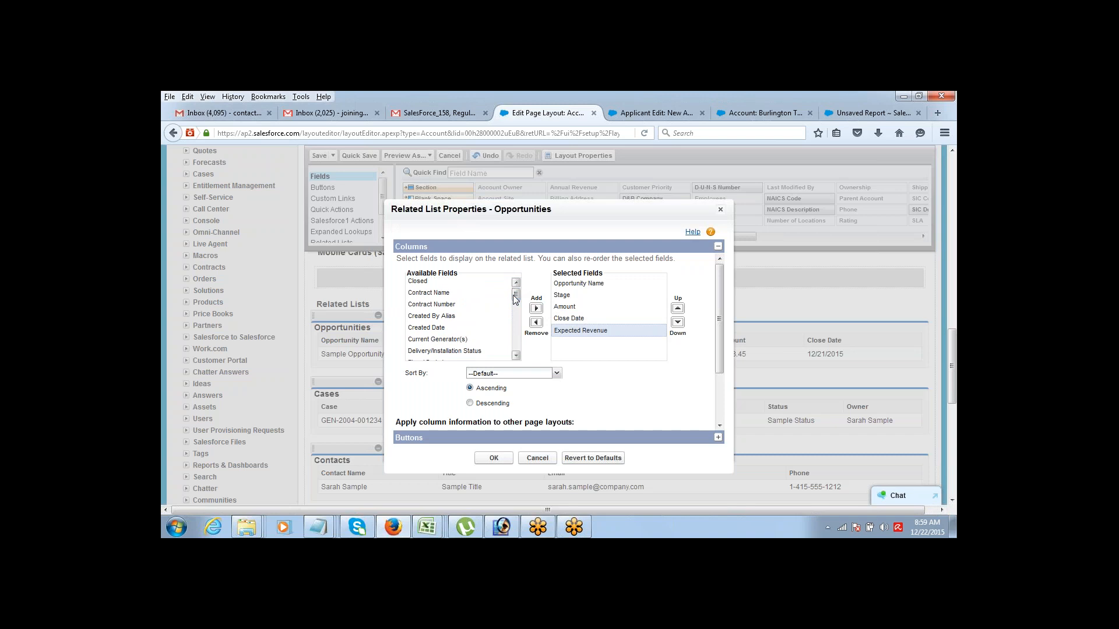
{"action": "left_click", "coordinate": [465, 330]}
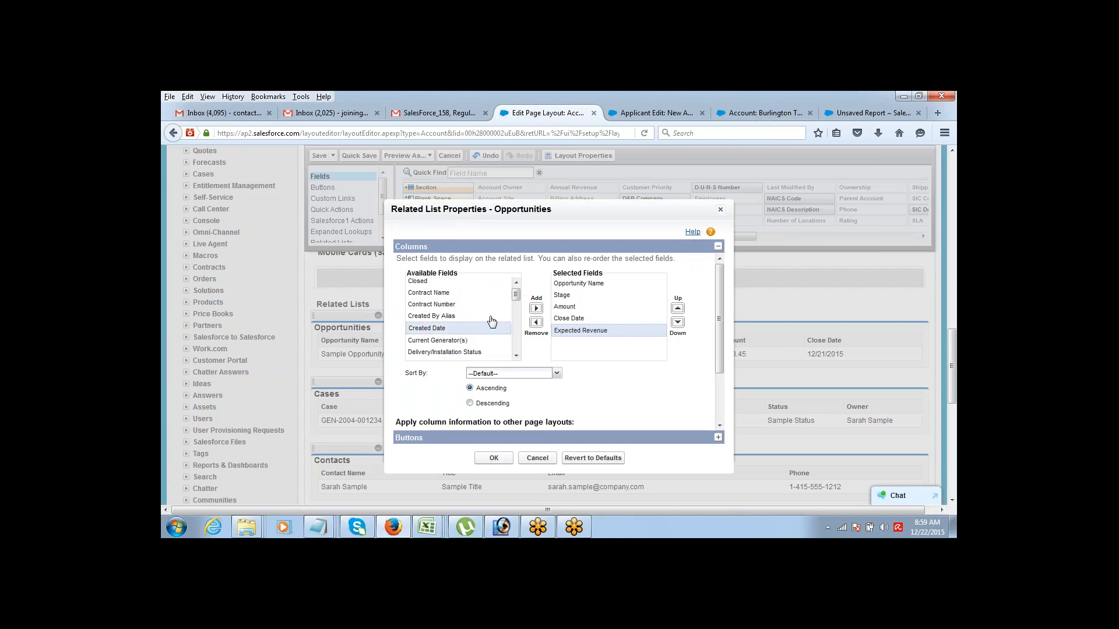
{"action": "left_click", "coordinate": [537, 309]}
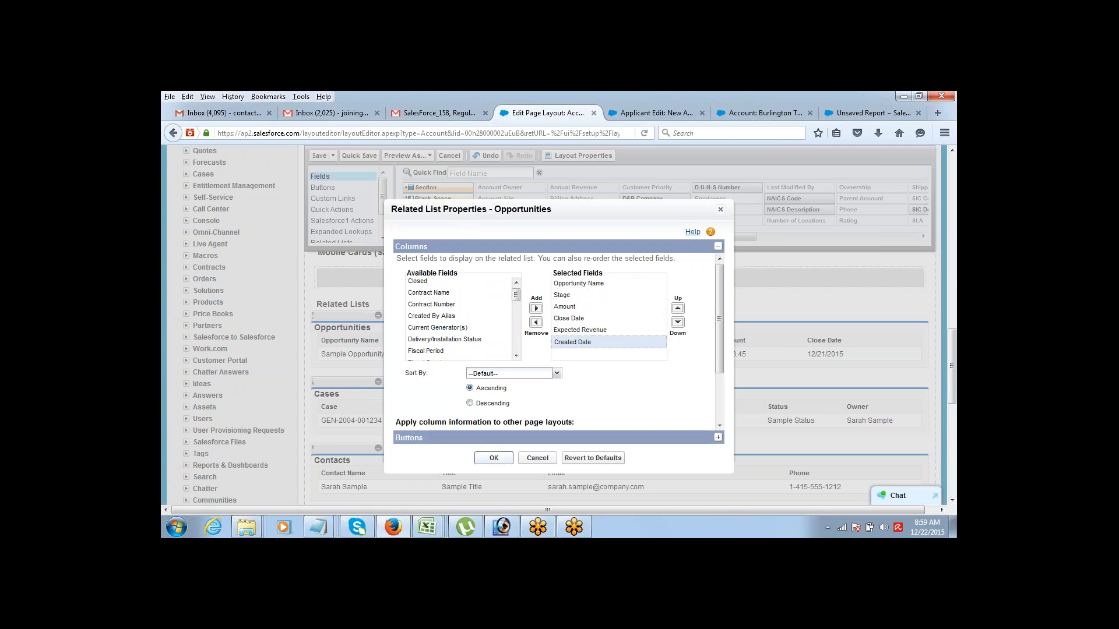
{"action": "left_click", "coordinate": [493, 458]}
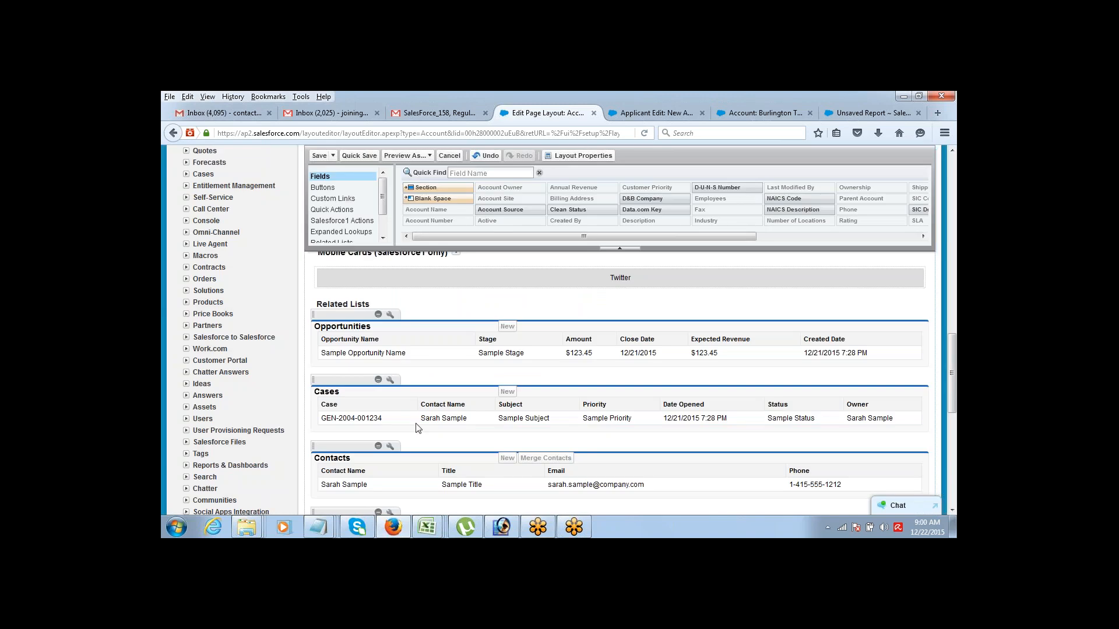
{"action": "left_click_drag", "start_coordinate": [369, 353], "coordinate": [405, 353]}
{"action": "double_click", "coordinate": [707, 354]}
Step: Switch to the install notes in Notepad and add points "6> Remove Related Lists" and "7> Select the Fields to be displayed in Related List"
{"action": "mouse_move", "coordinate": [326, 519]}
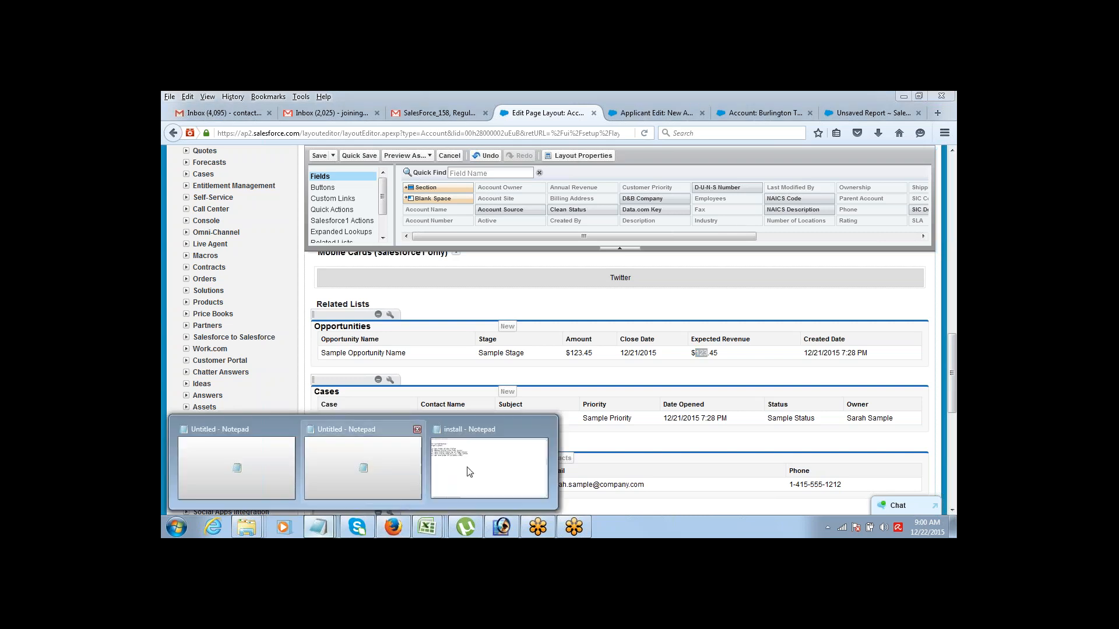
{"action": "left_click", "coordinate": [449, 500]}
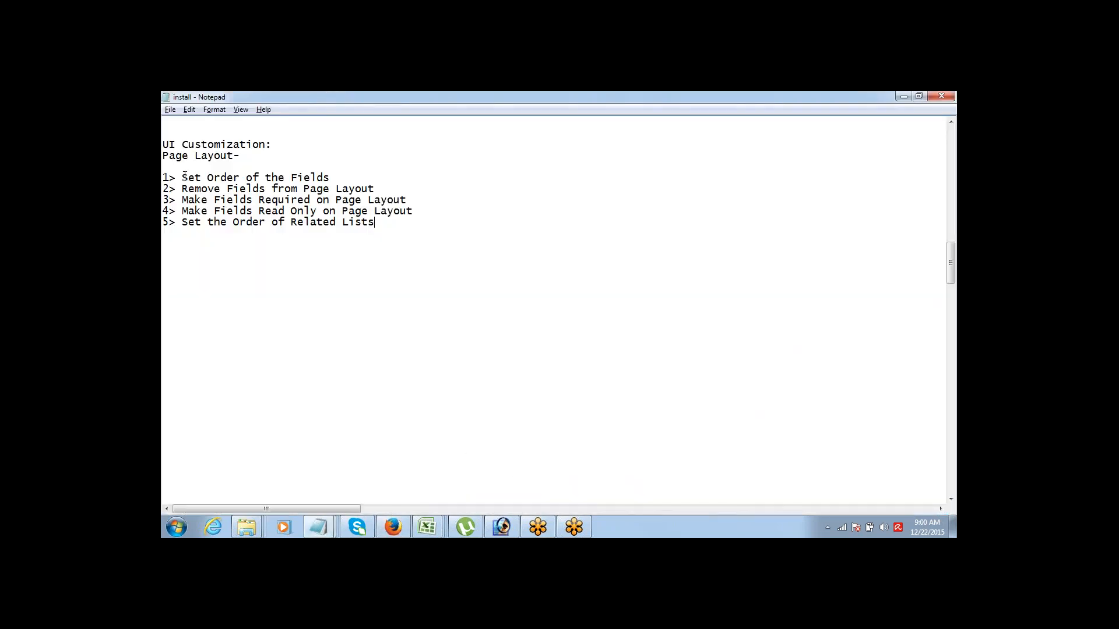
{"action": "left_click_drag", "start_coordinate": [183, 177], "coordinate": [330, 179]}
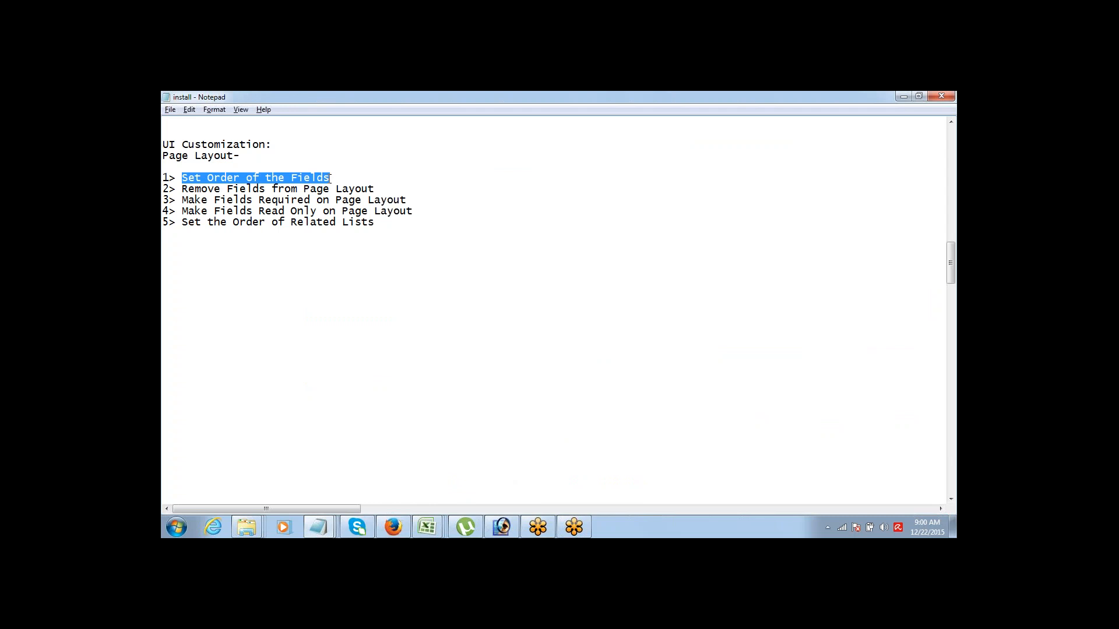
{"action": "key", "text": "Home"}
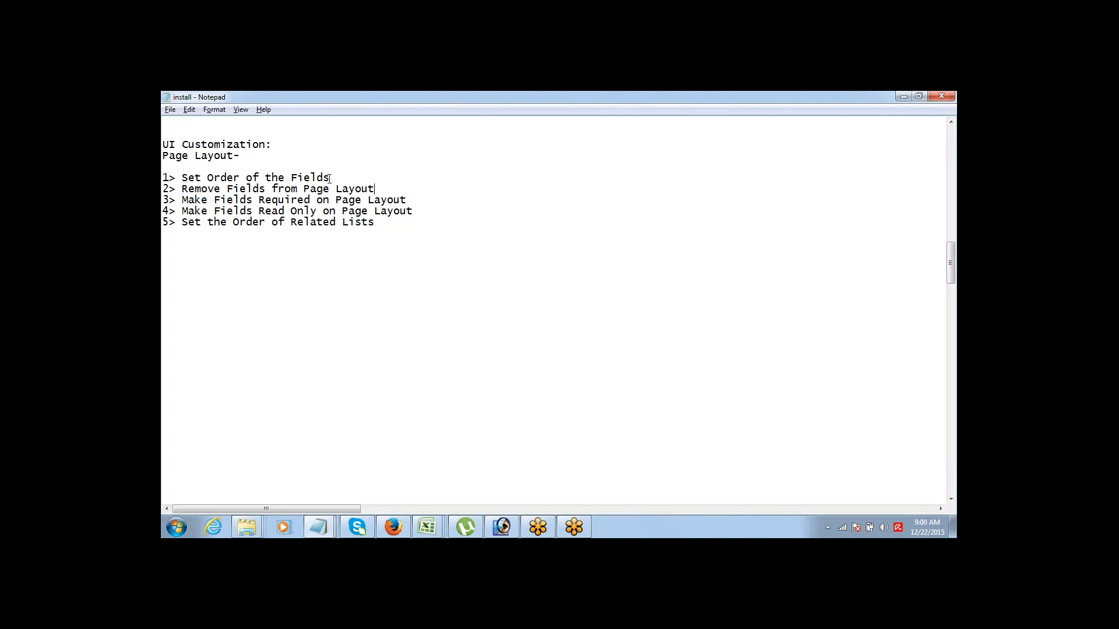
{"action": "key", "text": "Down"}
{"action": "type", "text": "6> Remove Related Lists"}
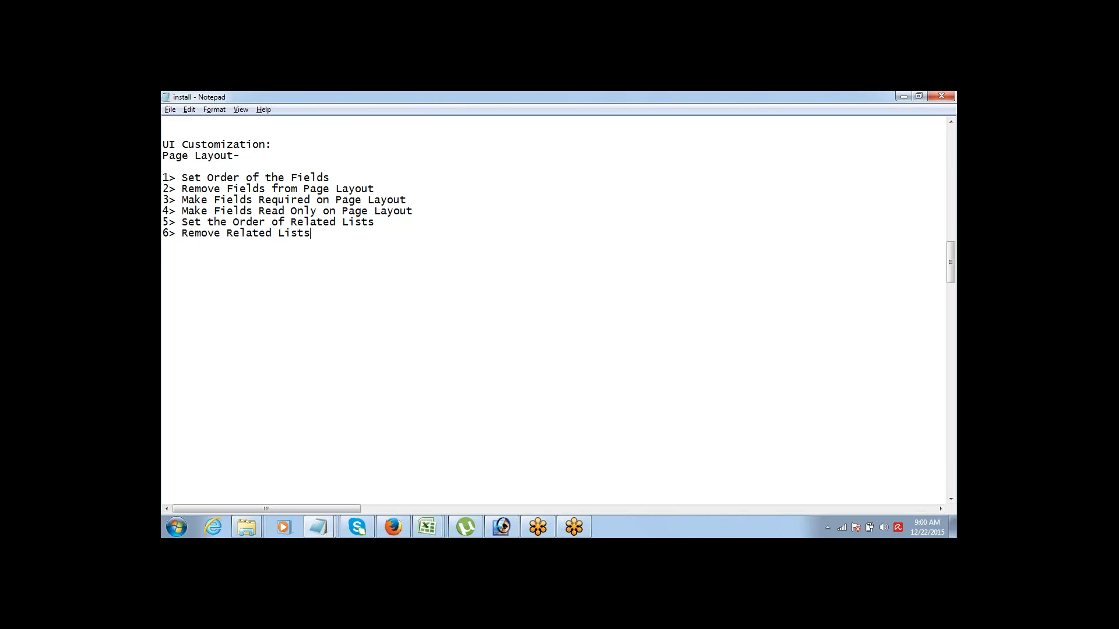
{"action": "key", "text": "Return"}
{"action": "type", "text": "7> Select the Fields to be di"}
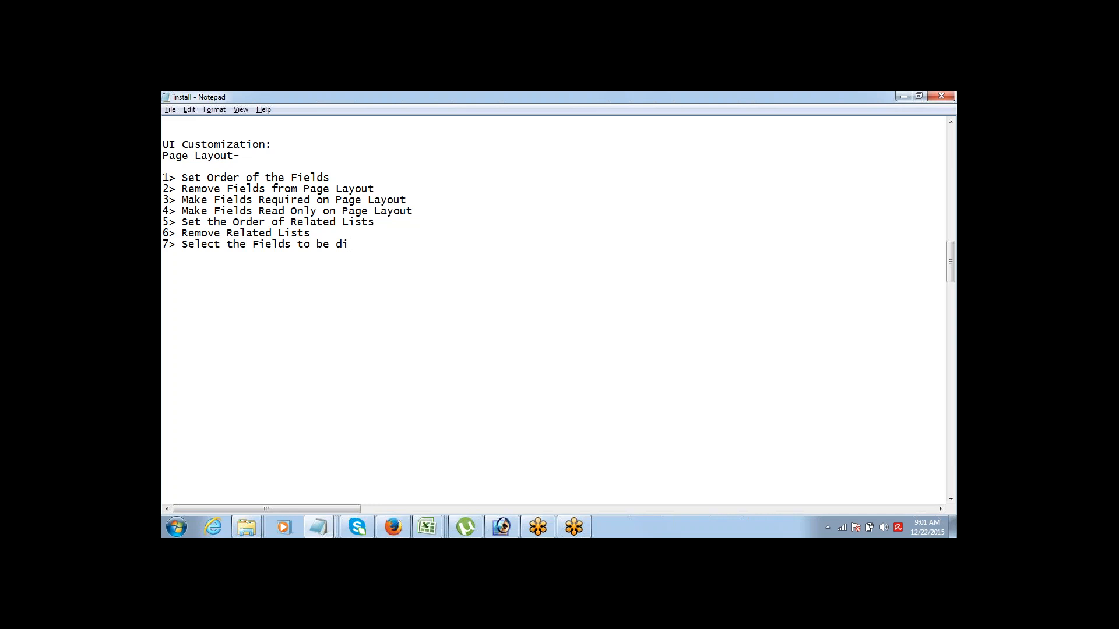
{"action": "type", "text": "splayed in Related List"}
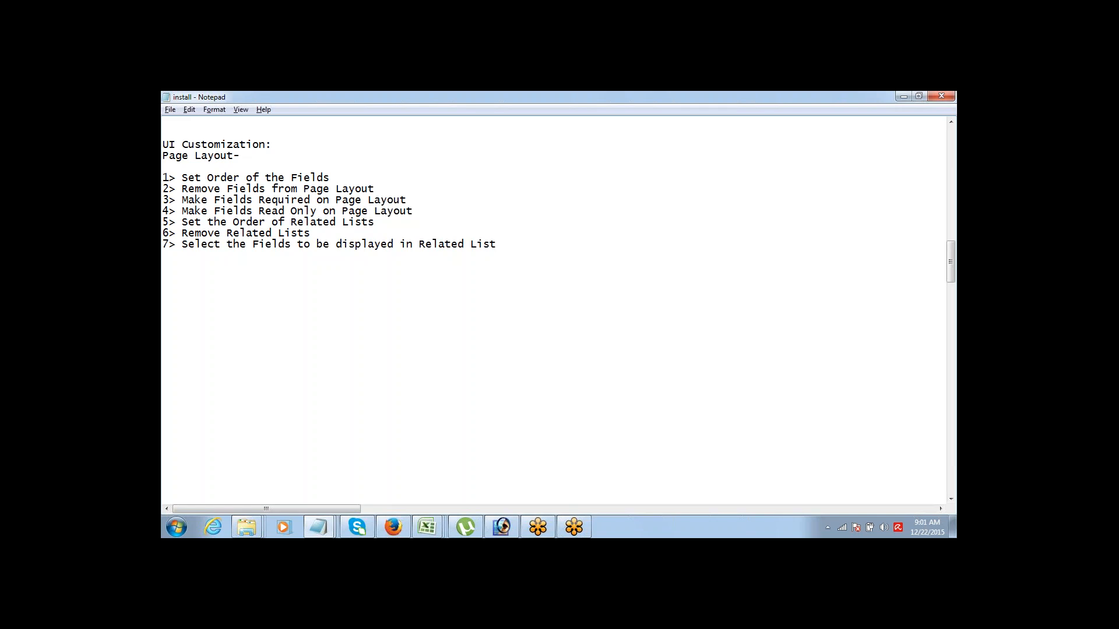
{"action": "left_click", "coordinate": [952, 111]}
{"action": "left_click", "coordinate": [952, 112]}
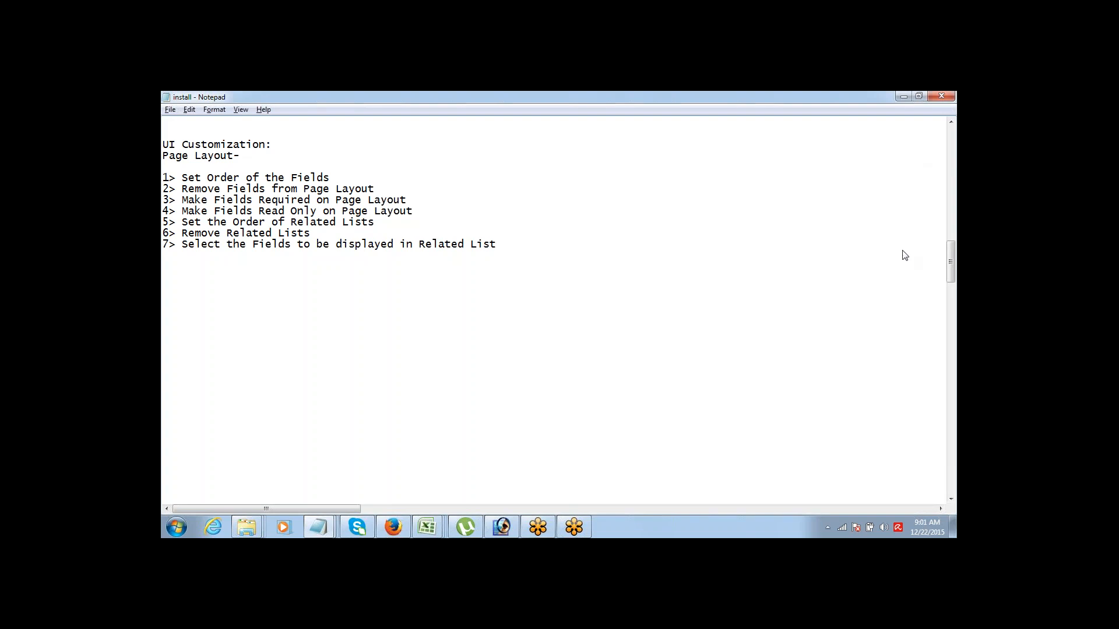